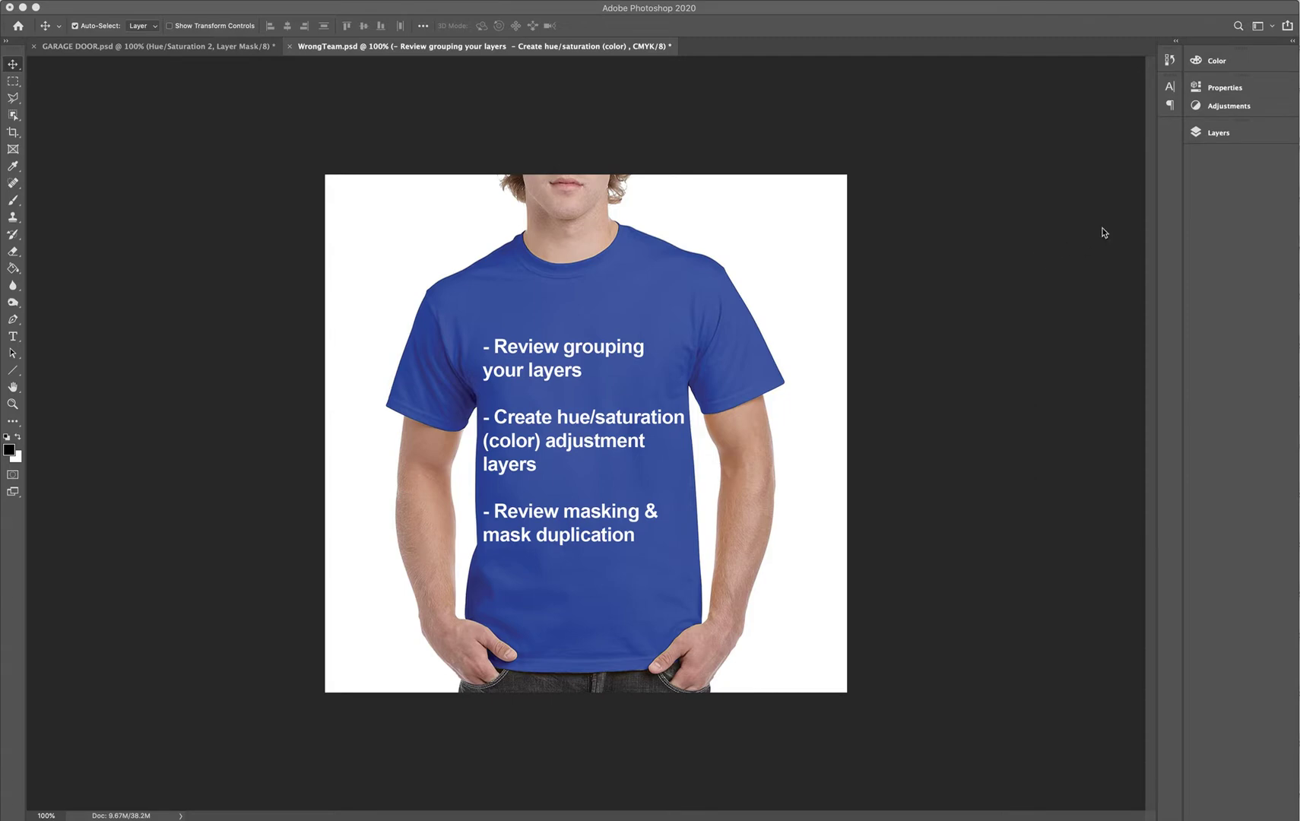
- Add a layer group above the Blue Shirt layer and name it Blue Shirt
left_click(1215, 134)
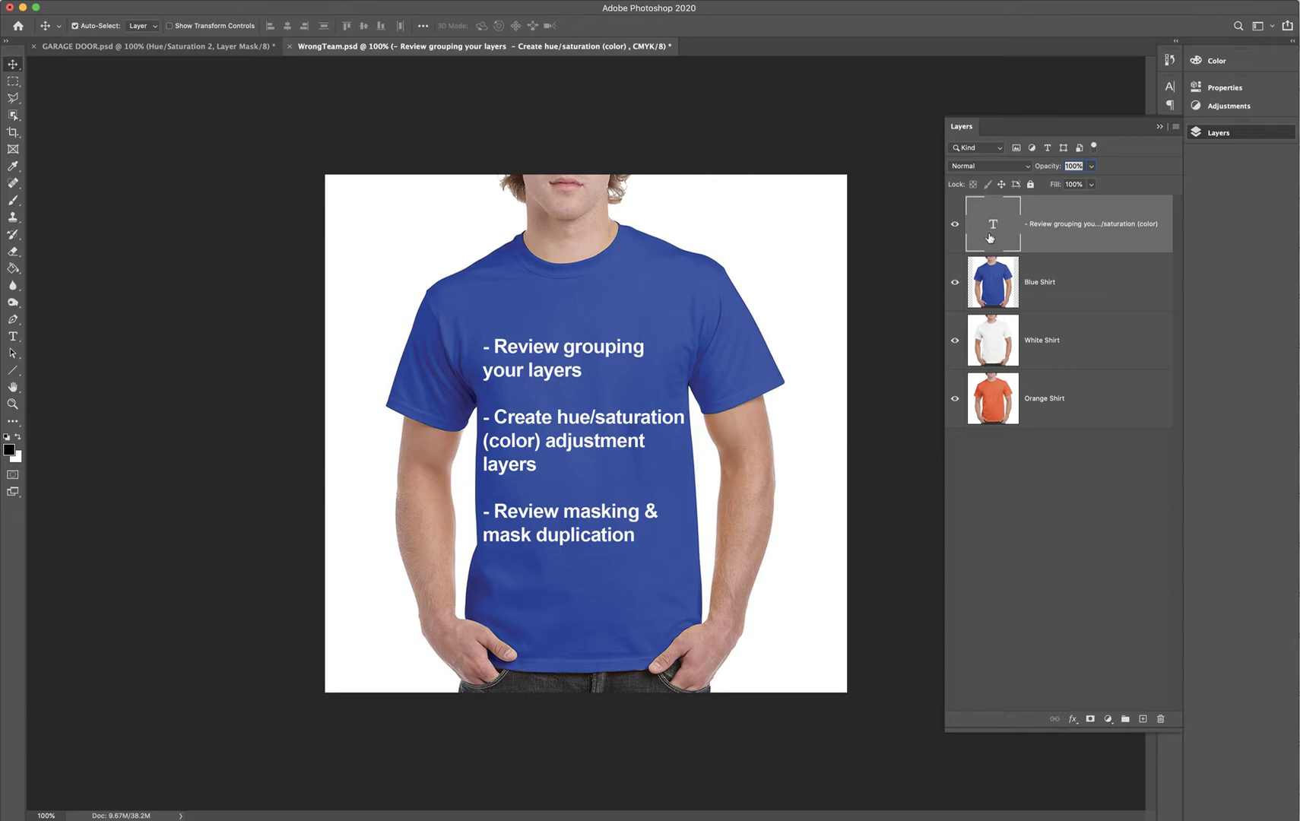
left_click(1067, 301)
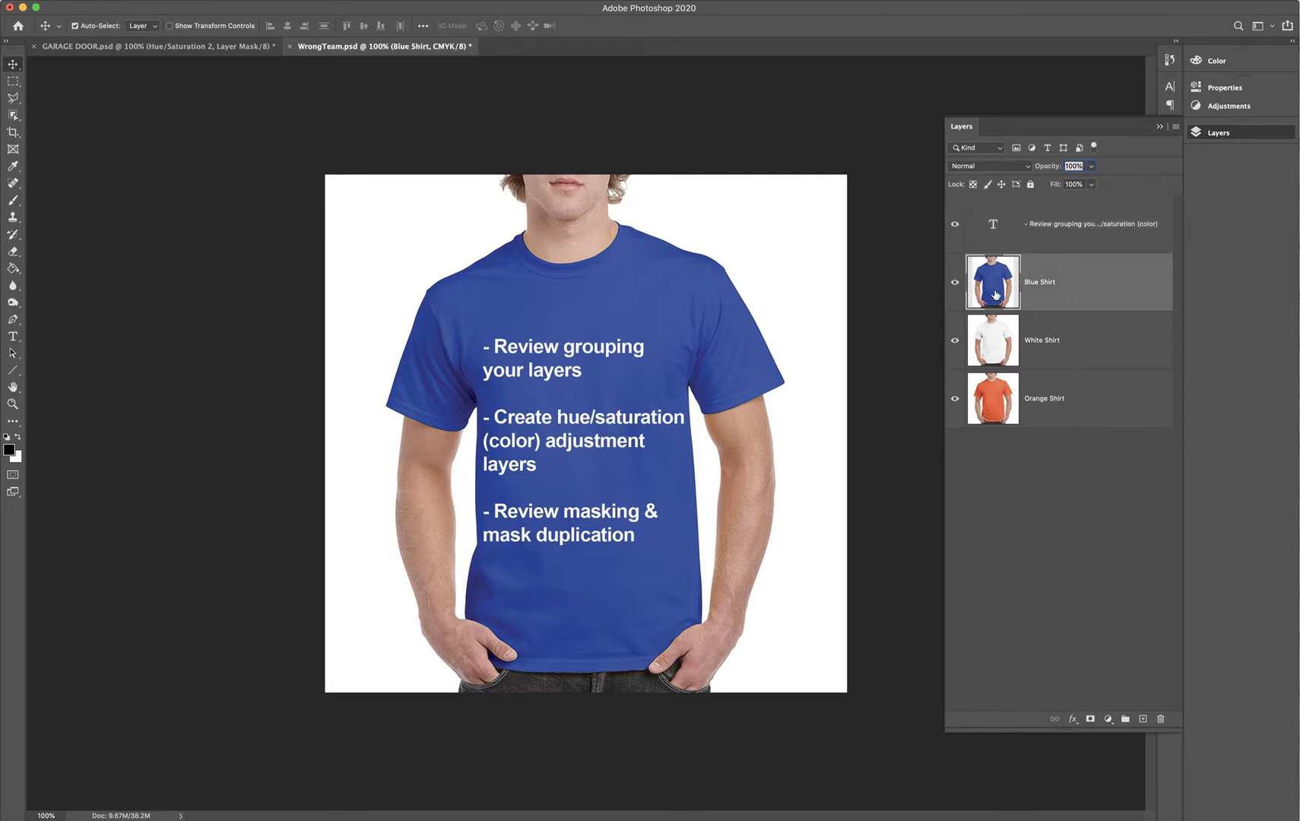
left_click(1125, 718)
double_click(1005, 261)
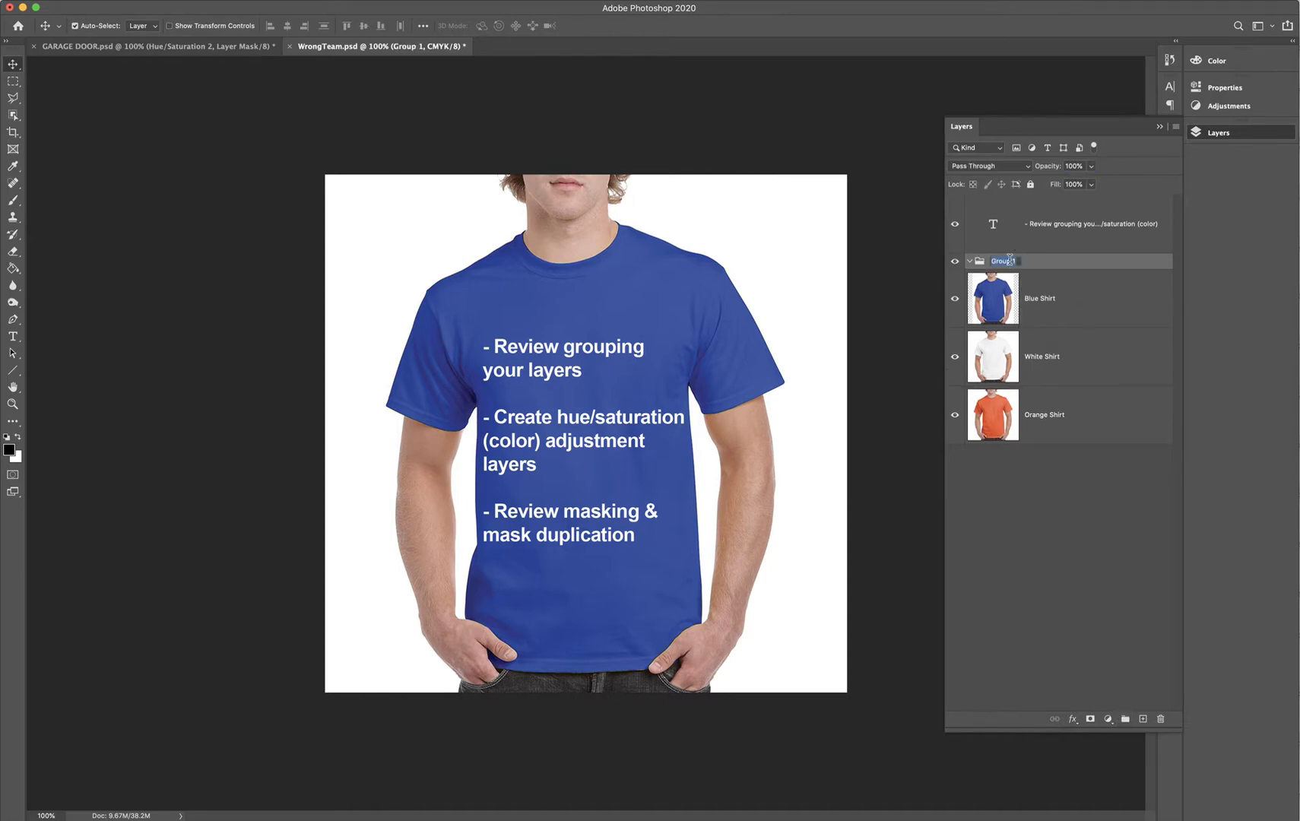
type("Blue Shirt")
key("Return")
left_click(1076, 555)
- Add a layer group above the White Shirt layer and name it White Shirt
left_click(1057, 378)
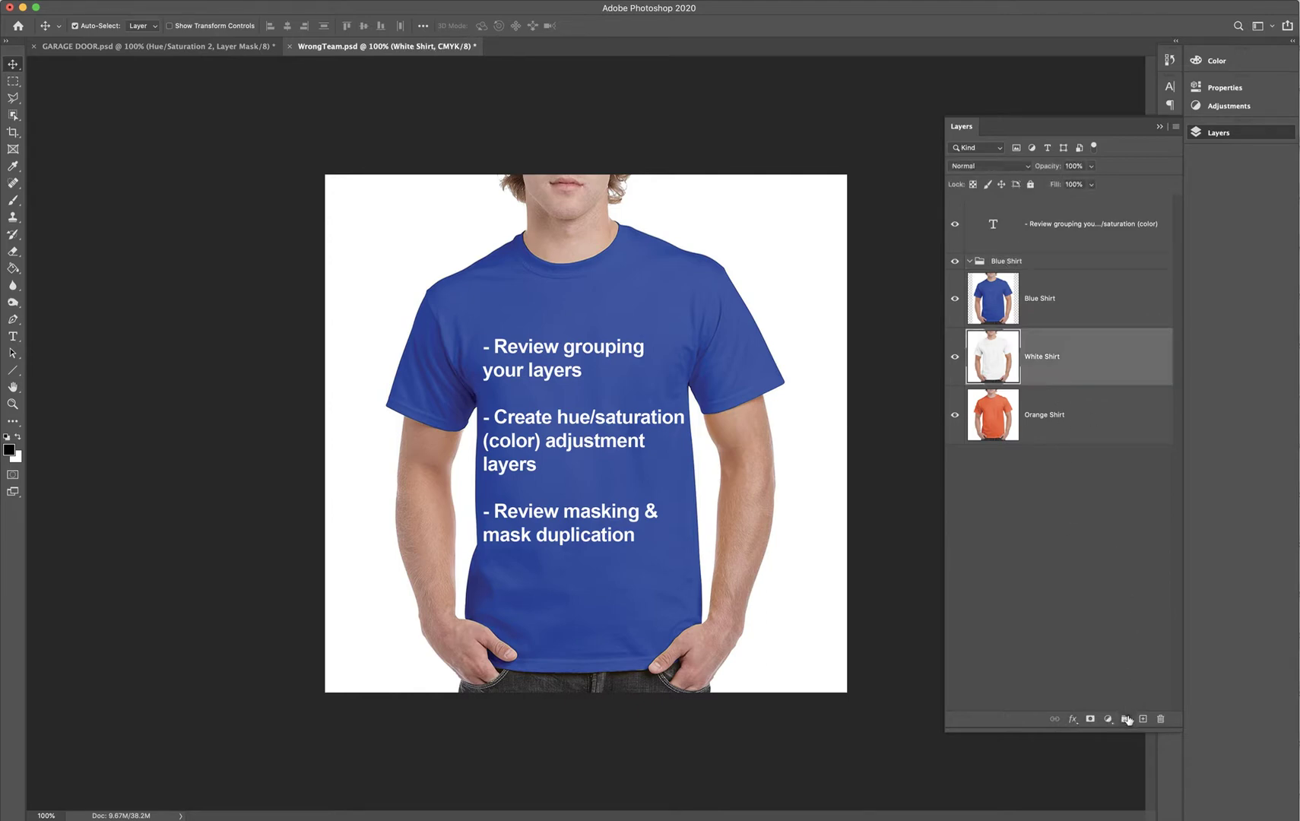
left_click(1125, 719)
double_click(1005, 335)
type("White Shirt")
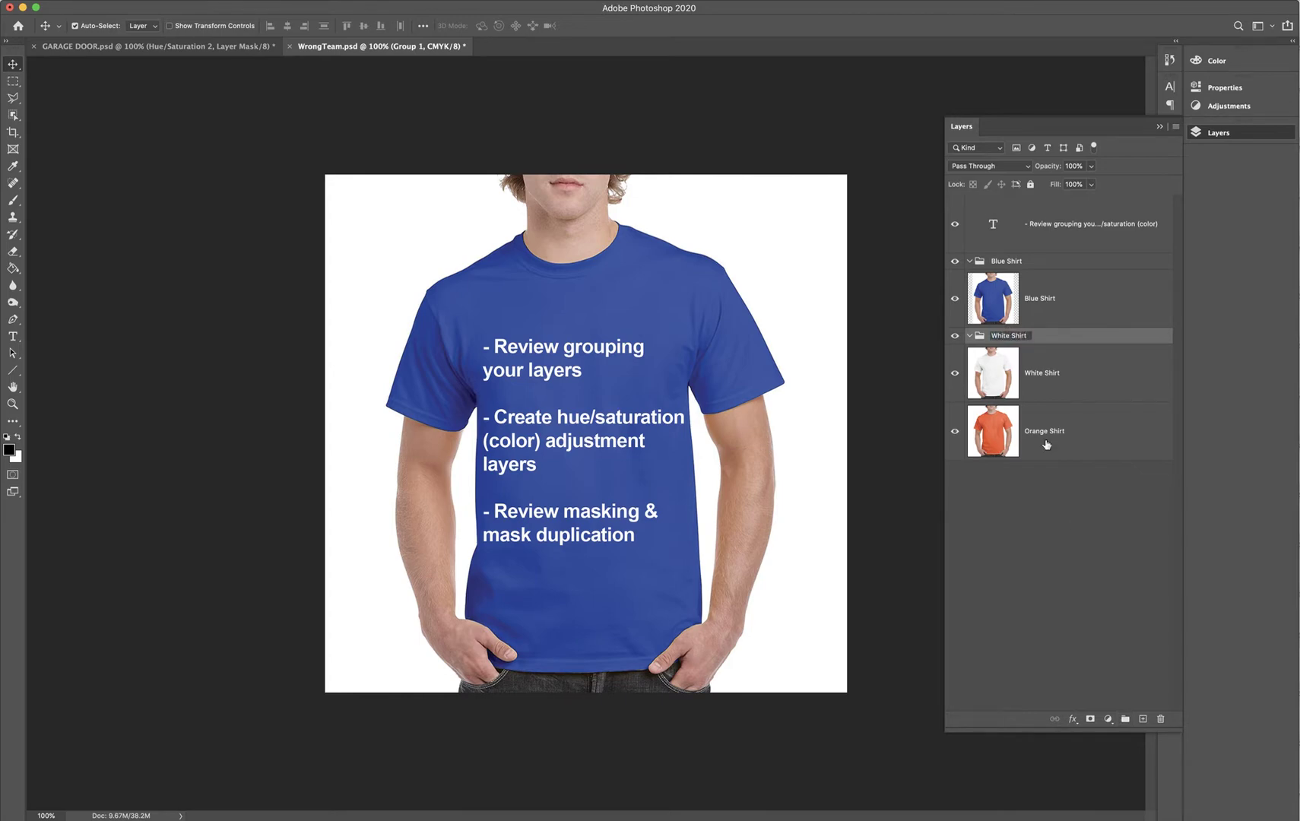
left_click(1076, 525)
- Add a layer group above the Orange Shirt layer and name it Orange
left_click(1065, 442)
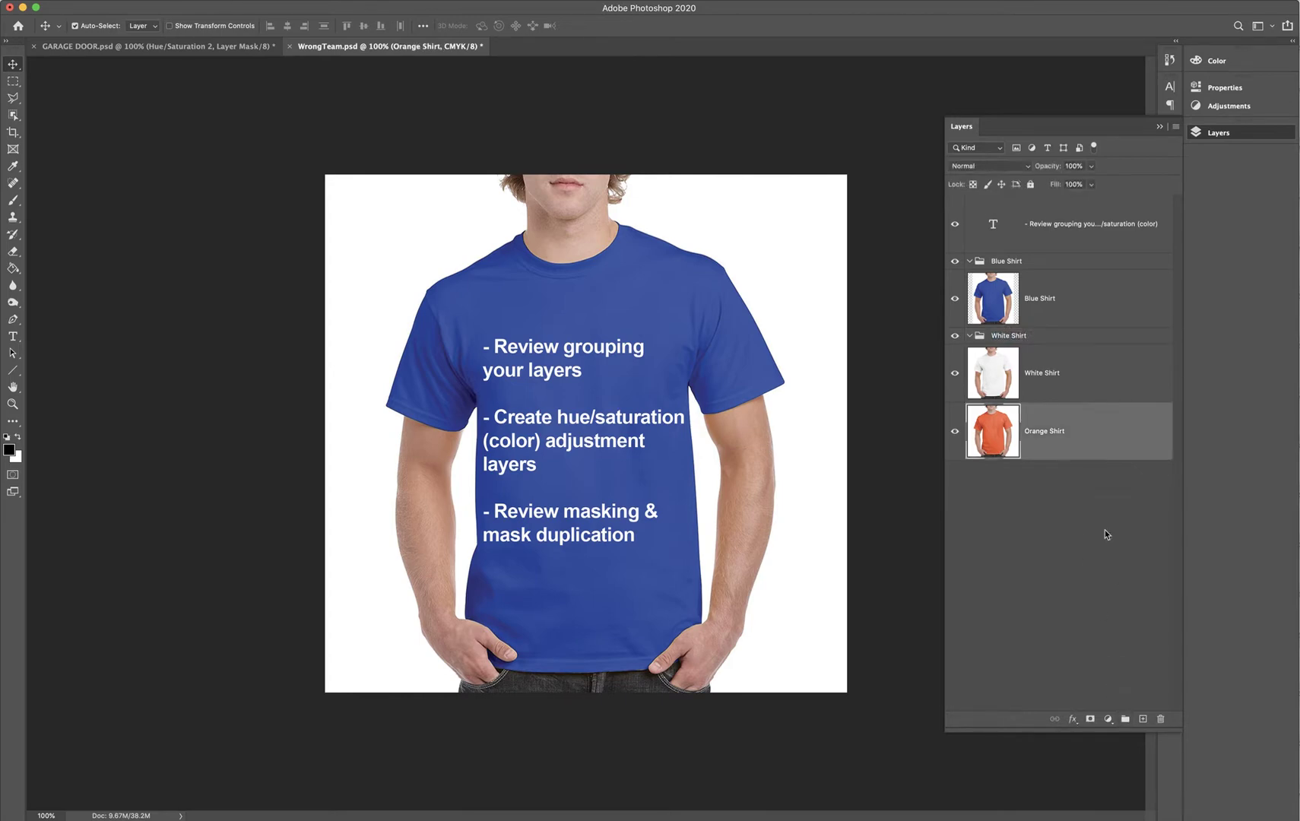
left_click(1125, 718)
double_click(997, 411)
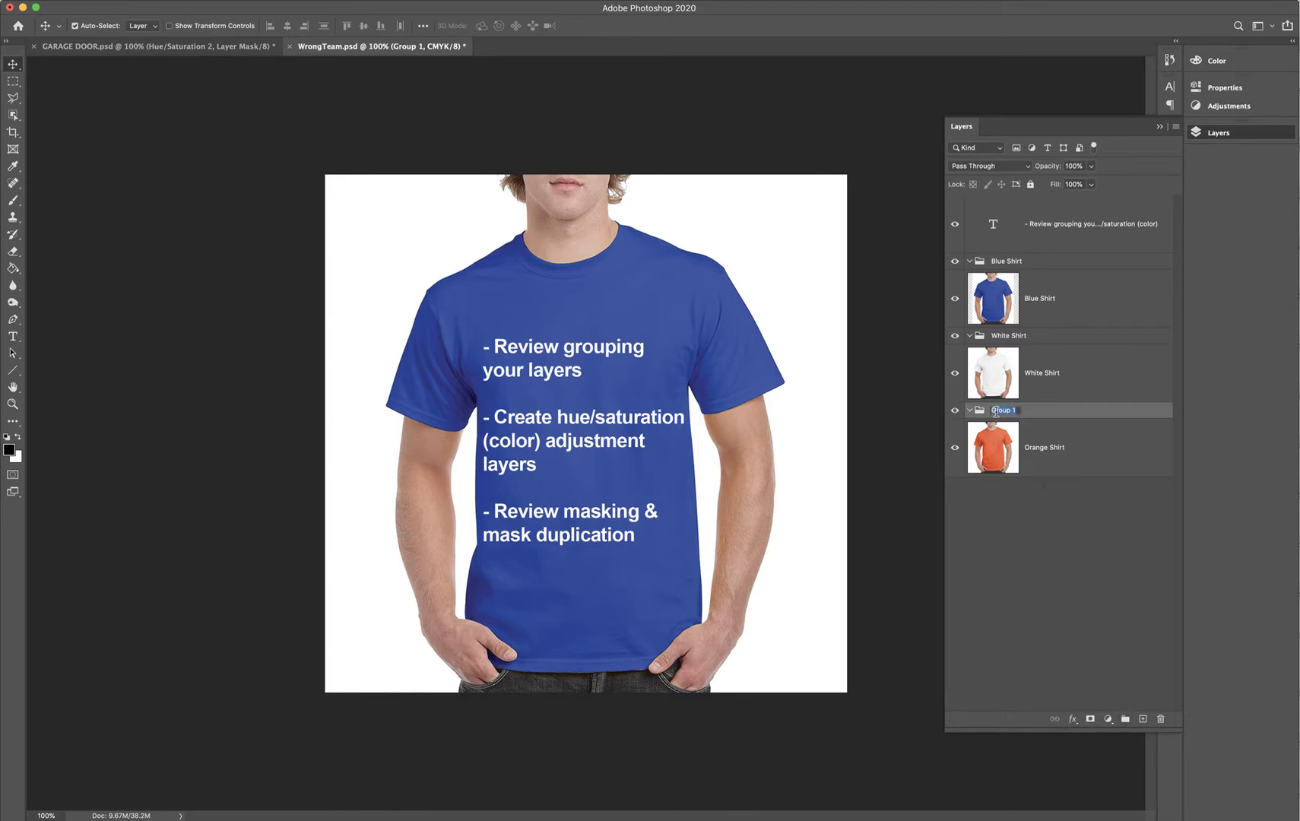
type("Orange")
key("Return")
- Move each shirt layer into its matching group and collapse the Orange and White Shirt groups
left_click_drag(1049, 287, 1019, 263)
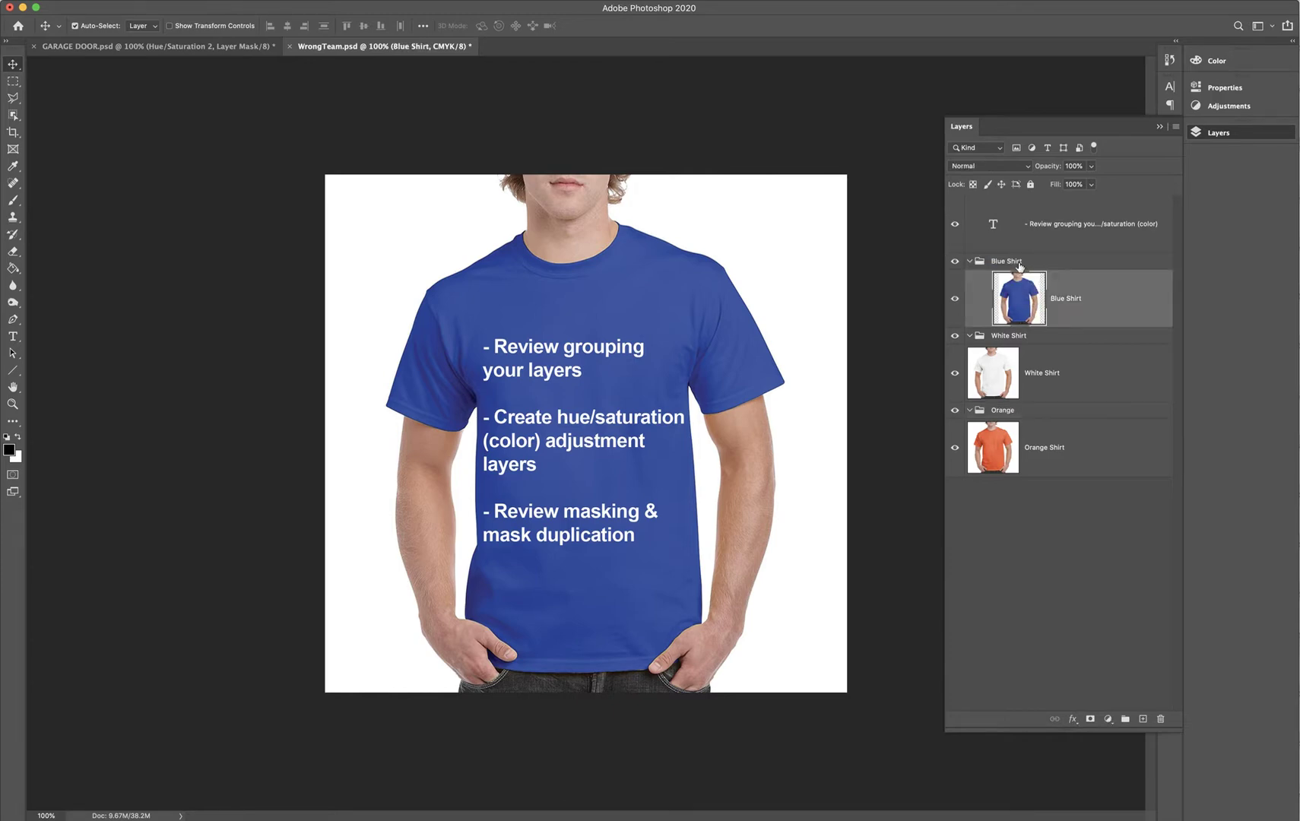
left_click_drag(1038, 373, 1019, 336)
left_click_drag(1038, 453, 1017, 412)
left_click(1102, 535)
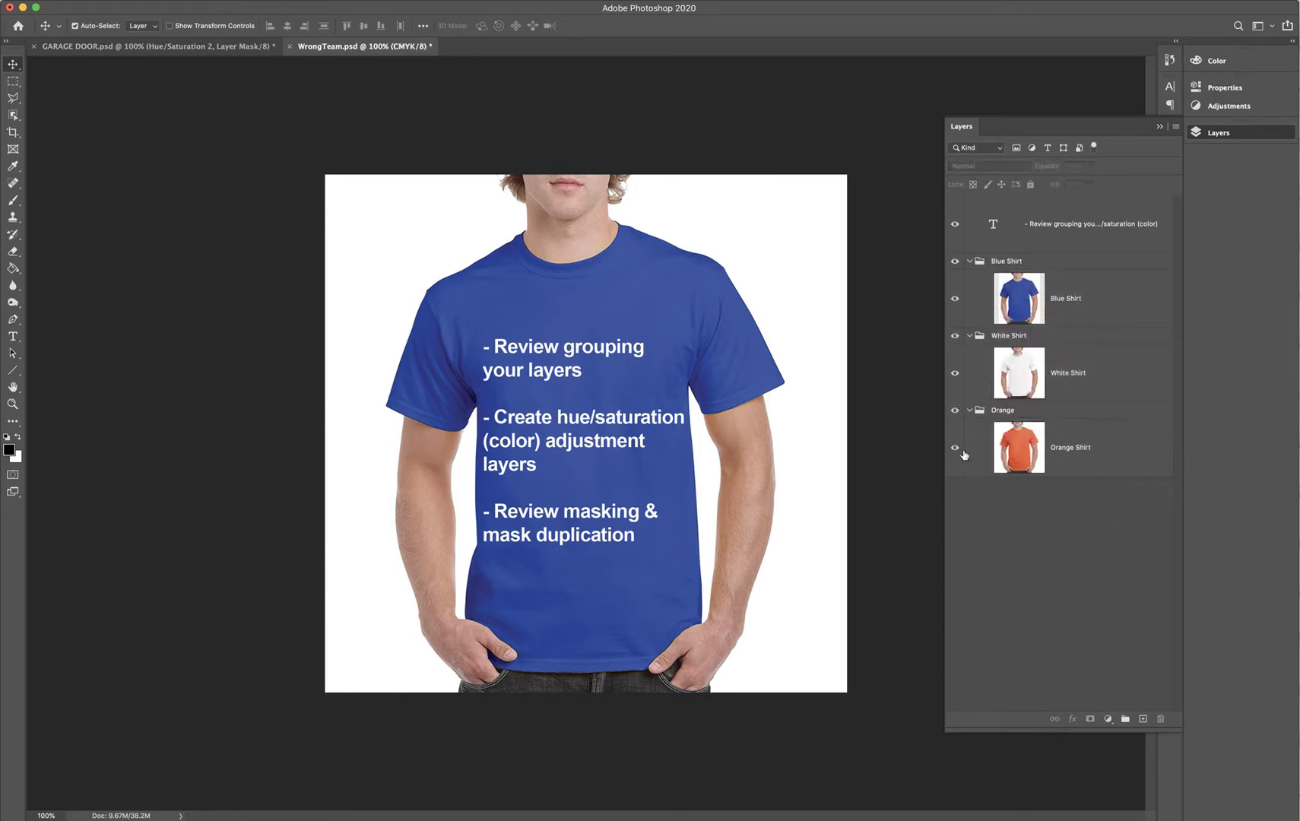
left_click(970, 410)
left_click(970, 335)
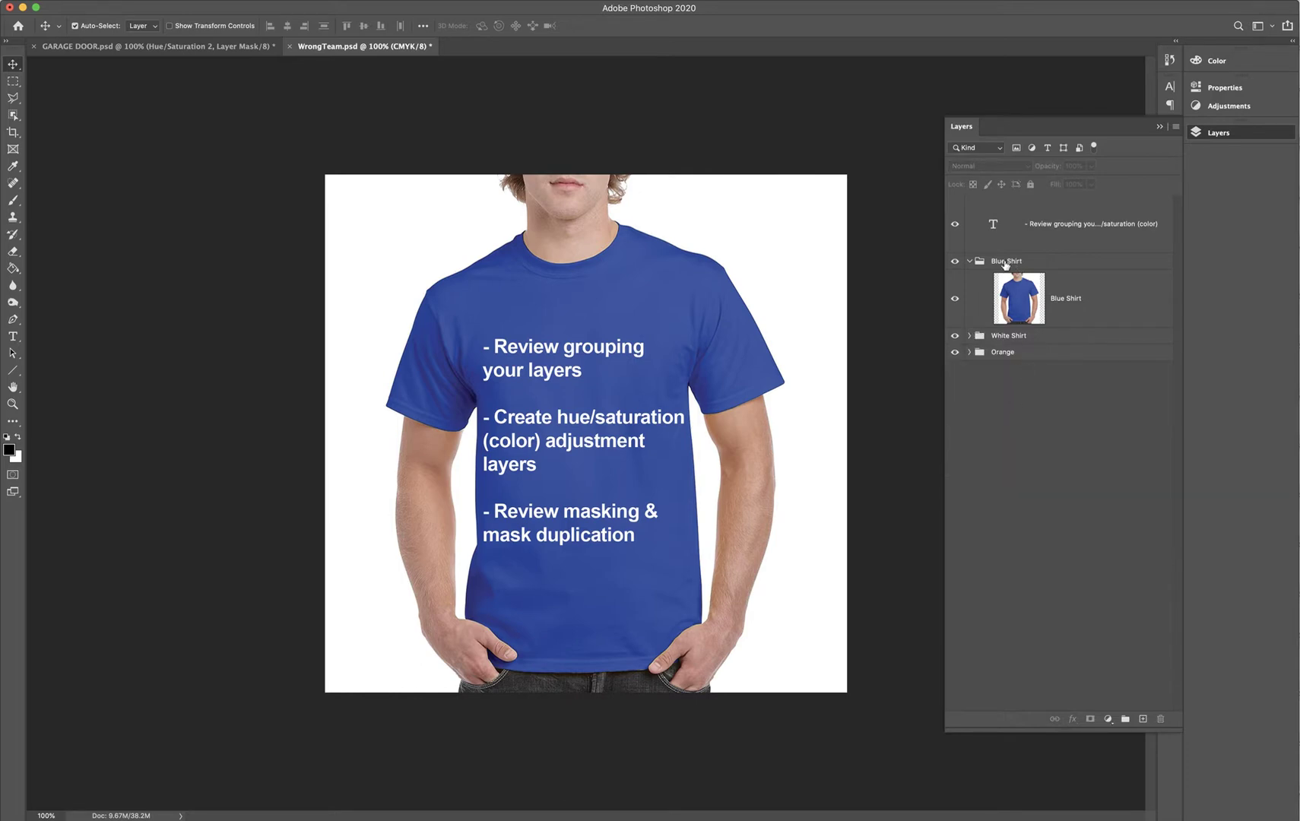
- Hide the White Shirt and Orange groups and add a Hue/Saturation adjustment layer above the Blue Shirt layer
left_click(1057, 290)
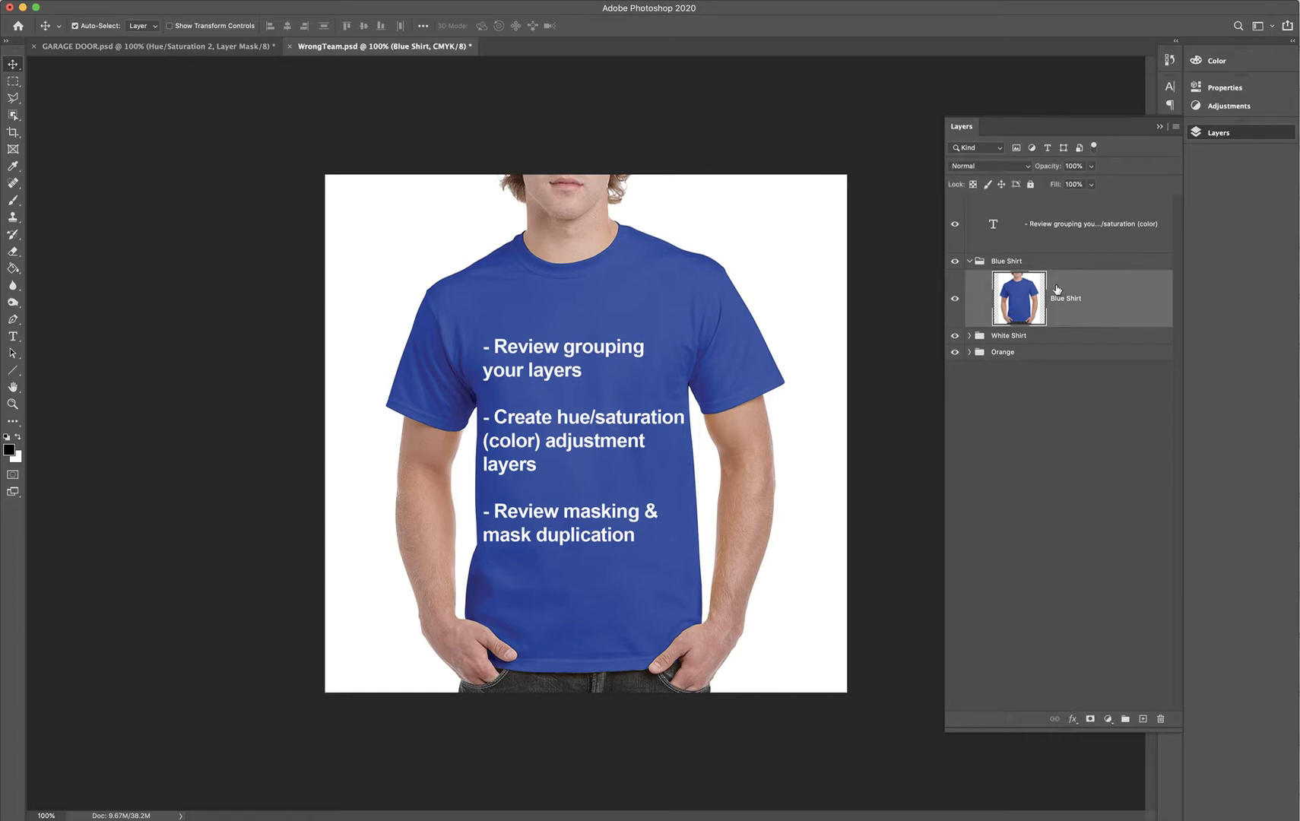
left_click(955, 352)
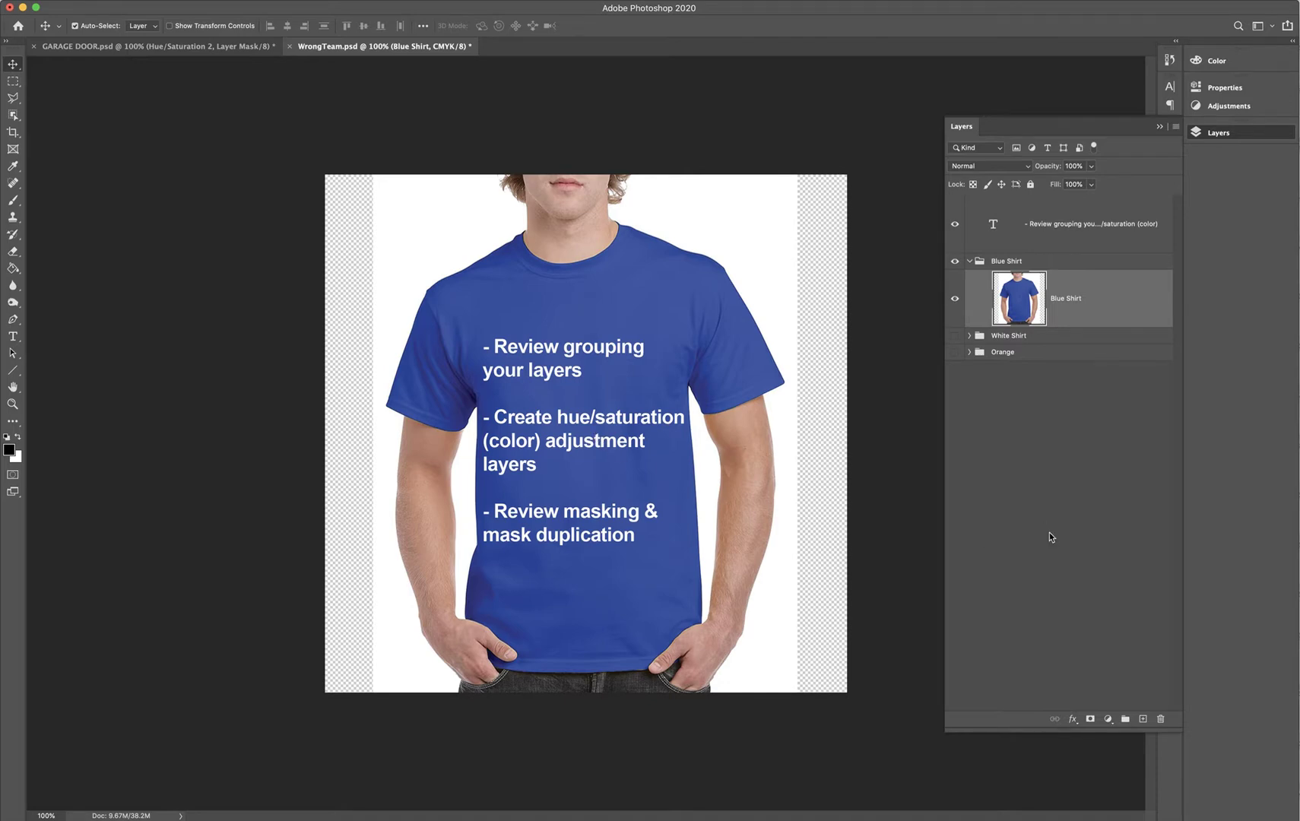
left_click(1108, 720)
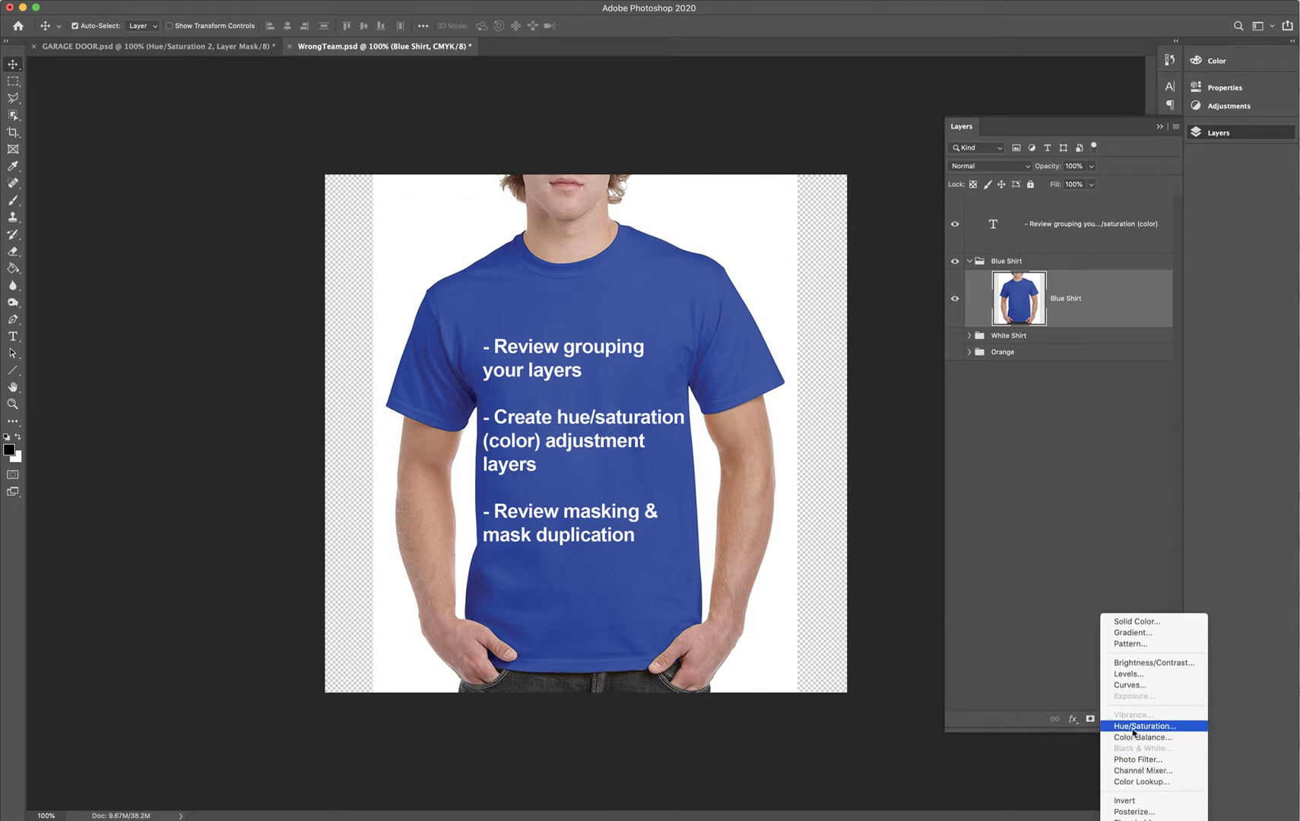
left_click(1133, 729)
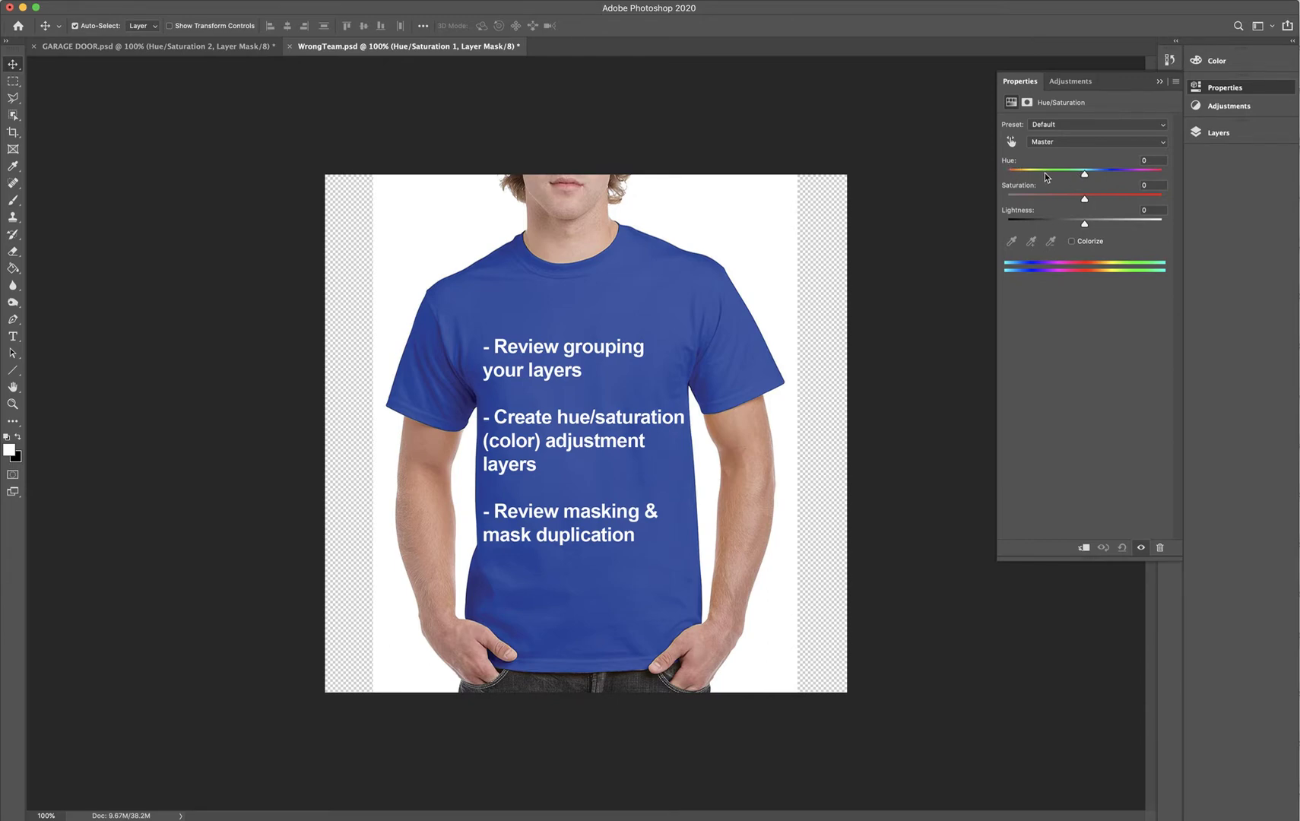
- Try Hue values of +168, -180 and -41 on the Hue/Saturation adjustment, then bring Hue back near zero
left_click_drag(1013, 164, 1159, 177)
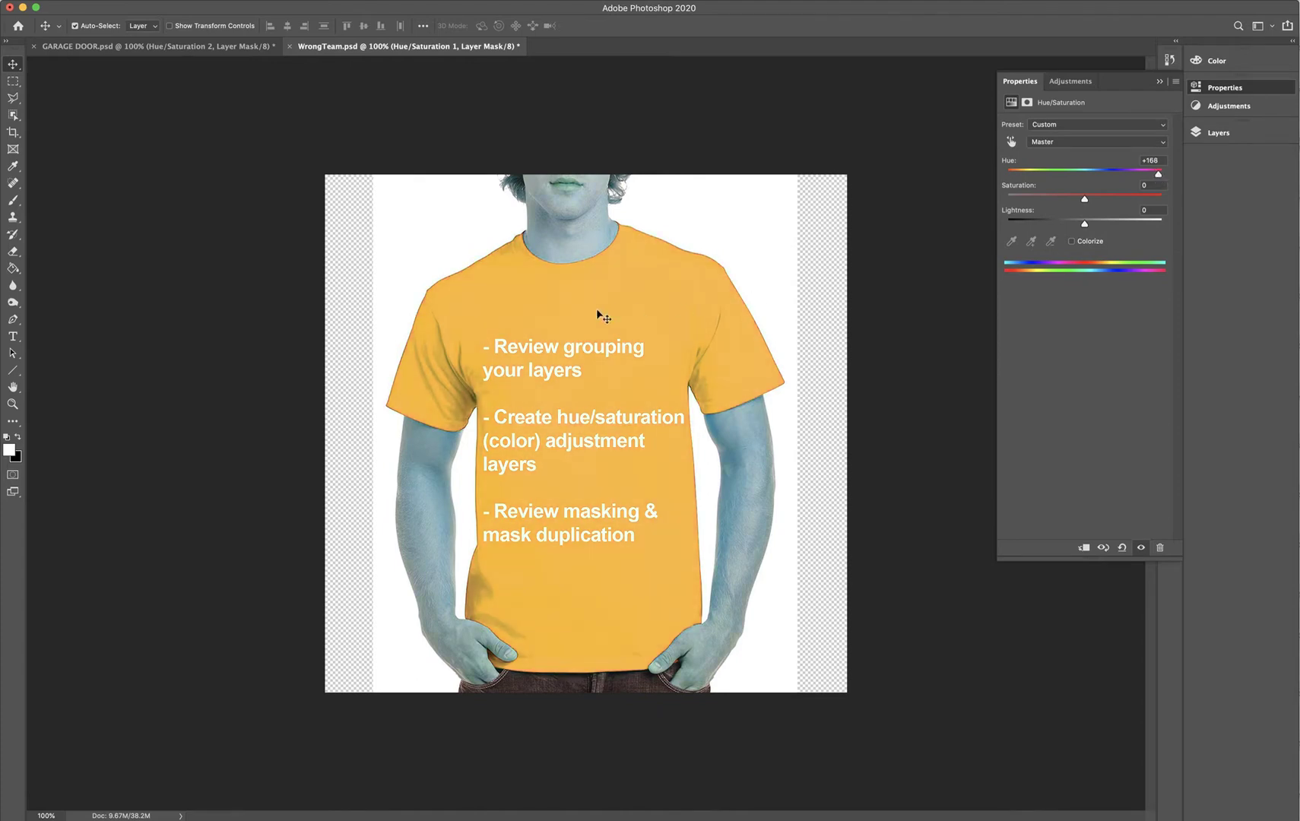
left_click_drag(1159, 176, 1002, 178)
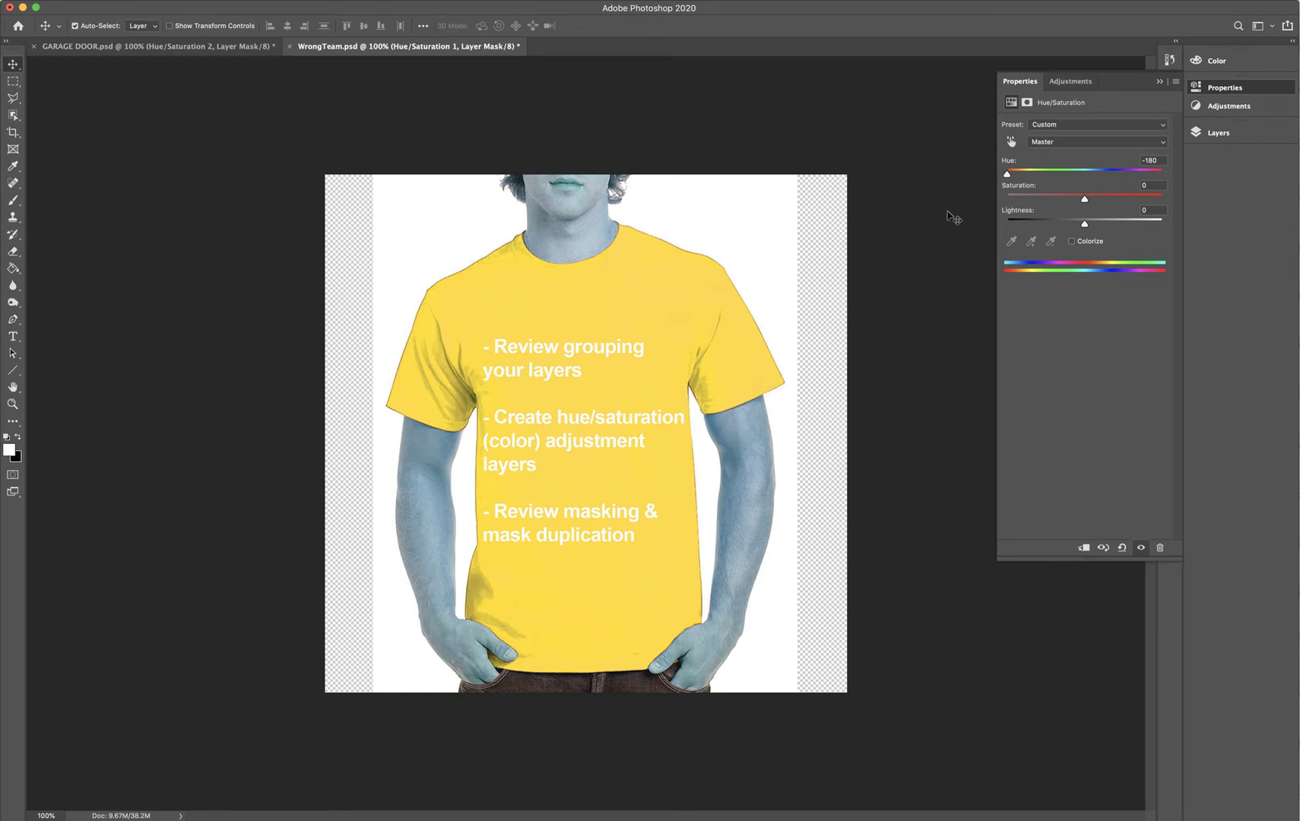
left_click_drag(1002, 176, 1053, 176)
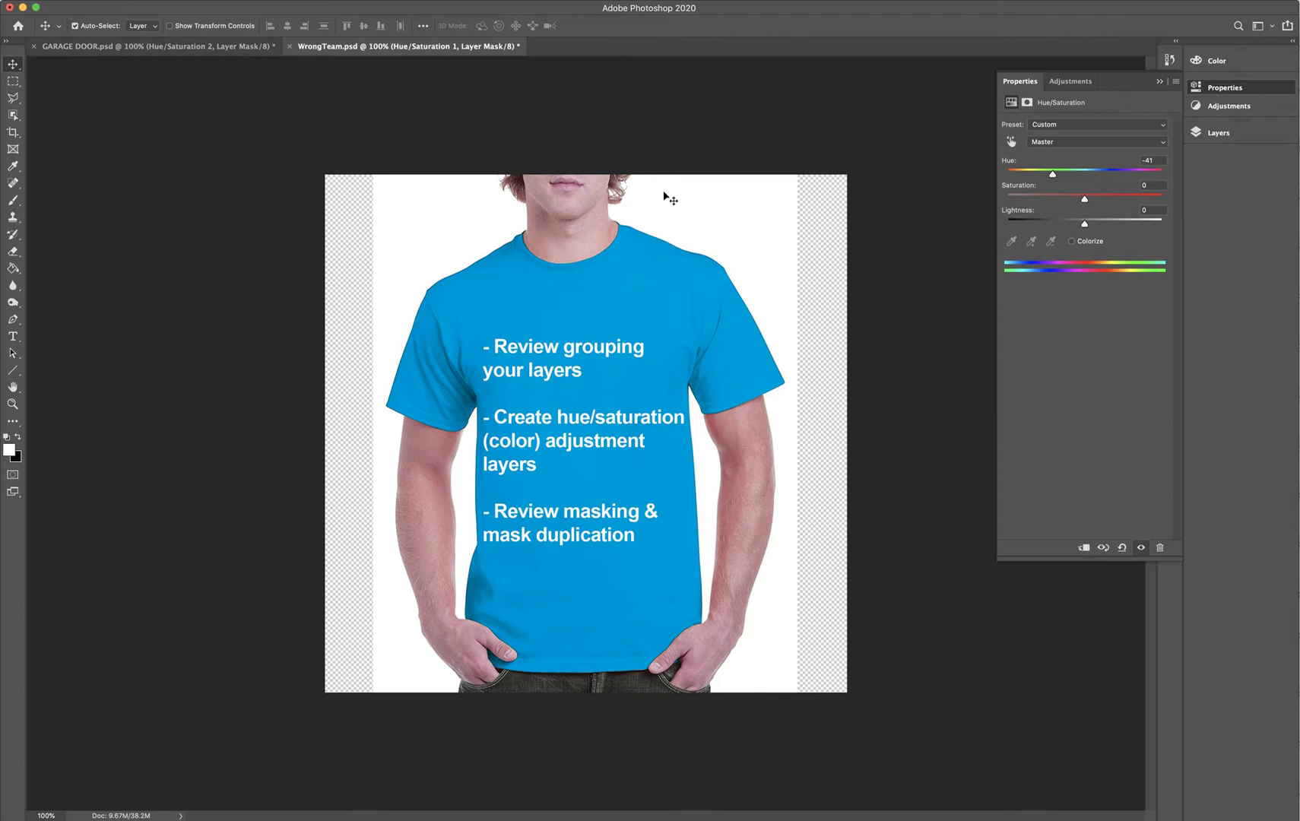
left_click_drag(1053, 177, 1086, 176)
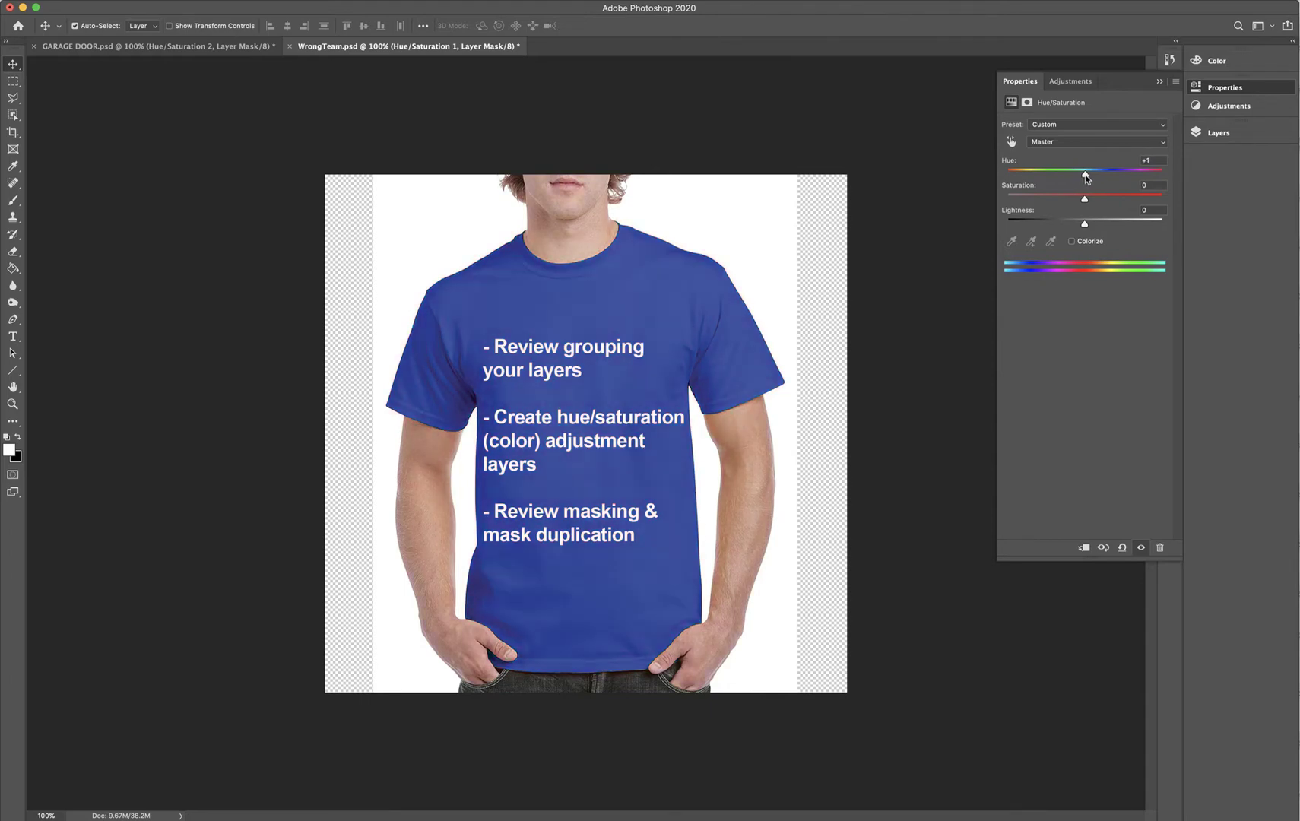
mouse_move(1085, 176)
left_mouse_down()
mouse_move(1163, 177)
mouse_move(1086, 179)
left_mouse_up()
- Enable Colorize on the Hue/Saturation adjustment and shift its hue to a muted green
left_click(1072, 242)
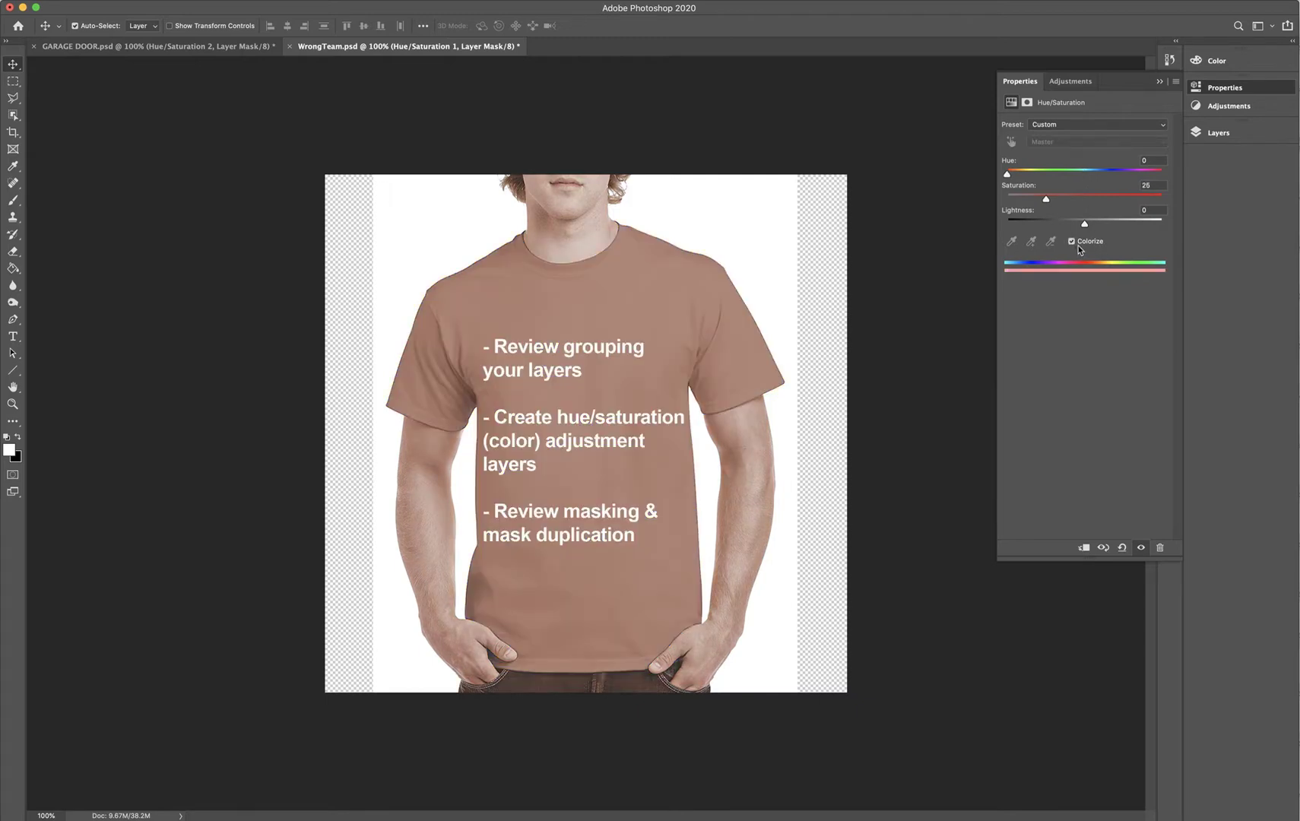
left_click_drag(1008, 174, 1015, 174)
left_click(1065, 174)
mouse_move(1076, 176)
left_mouse_down()
mouse_move(1114, 177)
mouse_move(1061, 178)
left_mouse_up()
left_click(1214, 64)
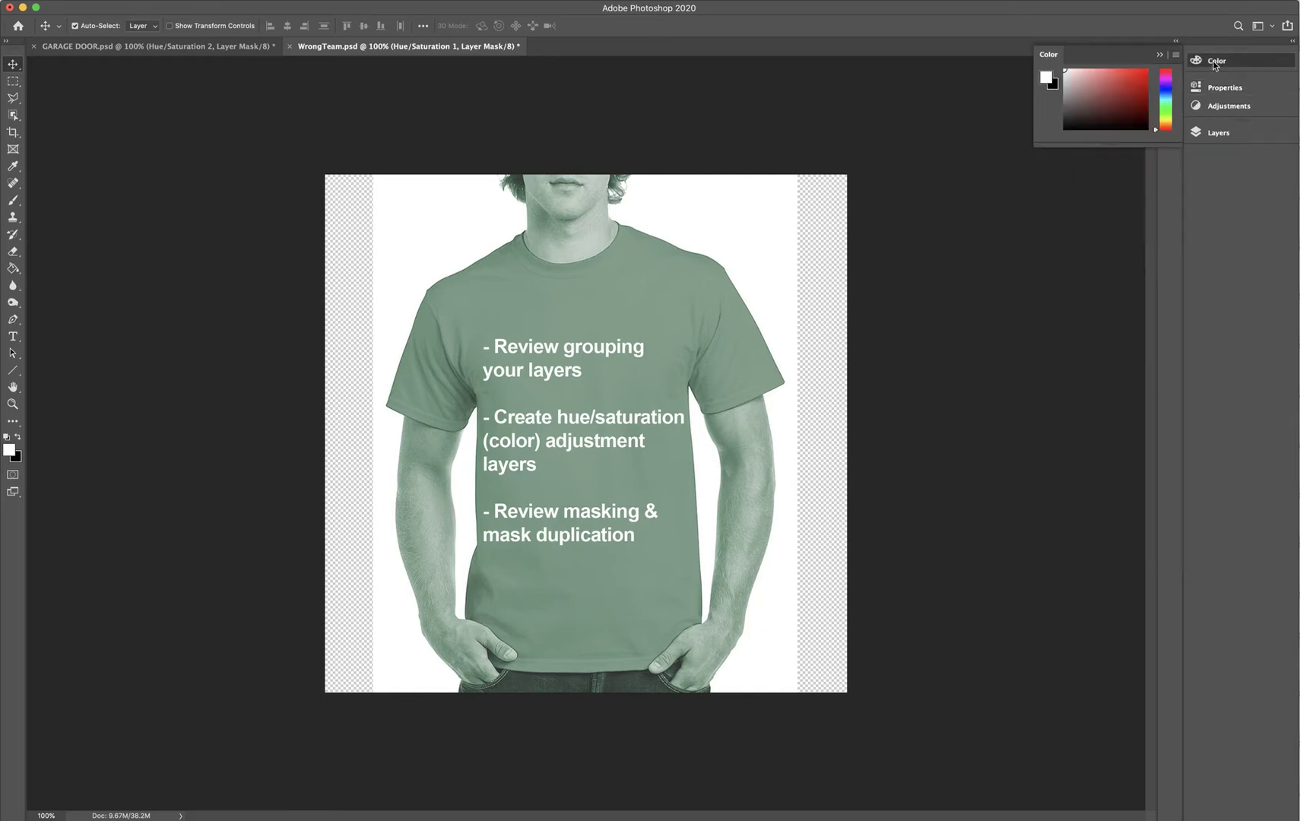
- Hide the Hue/Saturation adjustment and the text layer, and activate the Magic Wand tool
left_click(1221, 133)
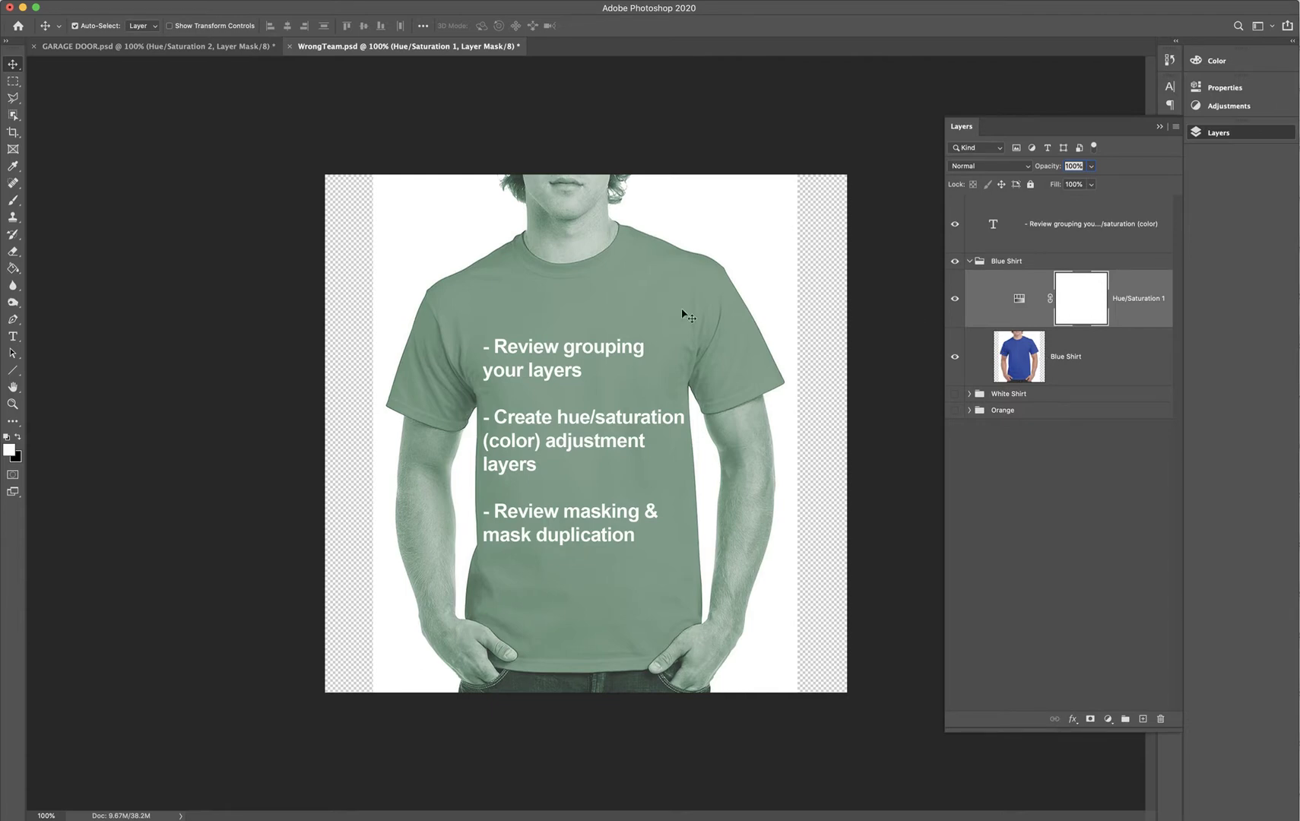
left_click(955, 300)
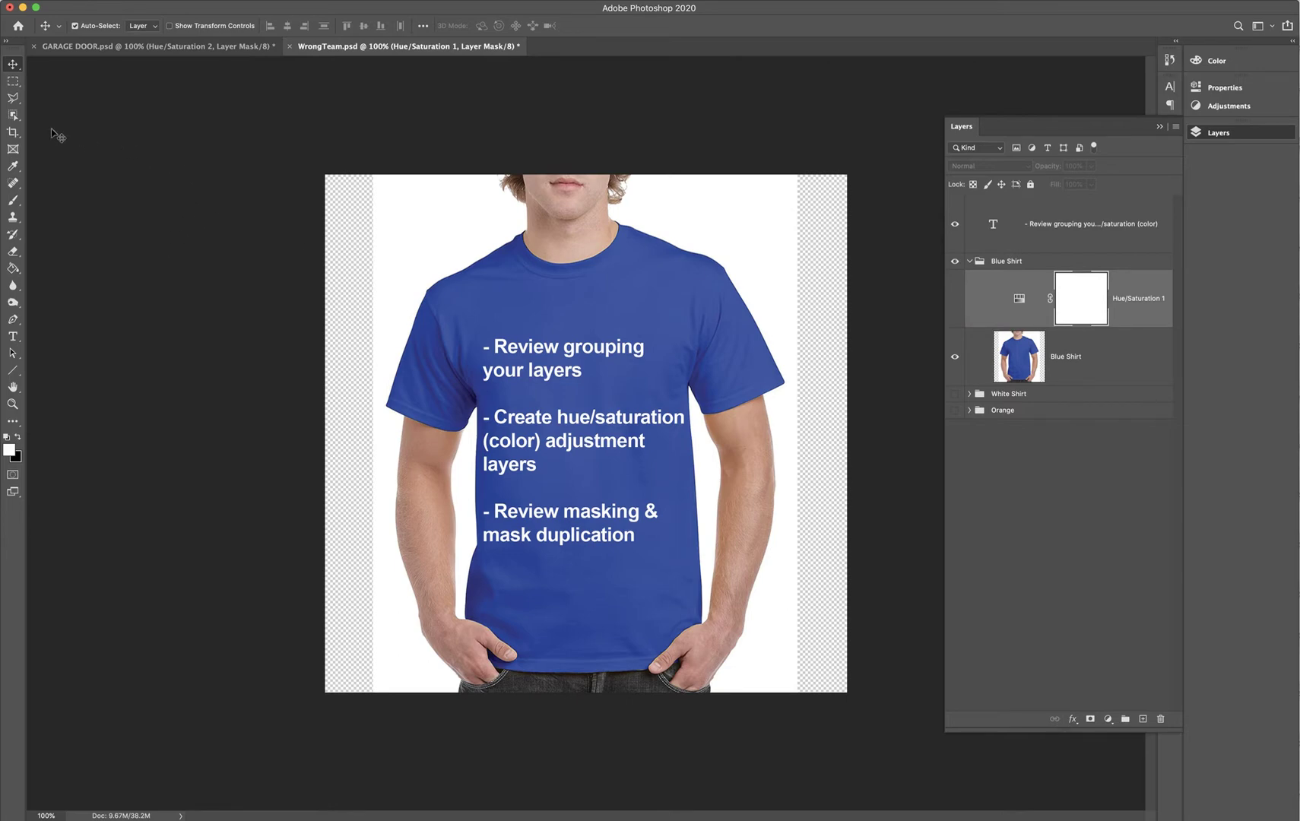
key("w")
left_click(20, 119)
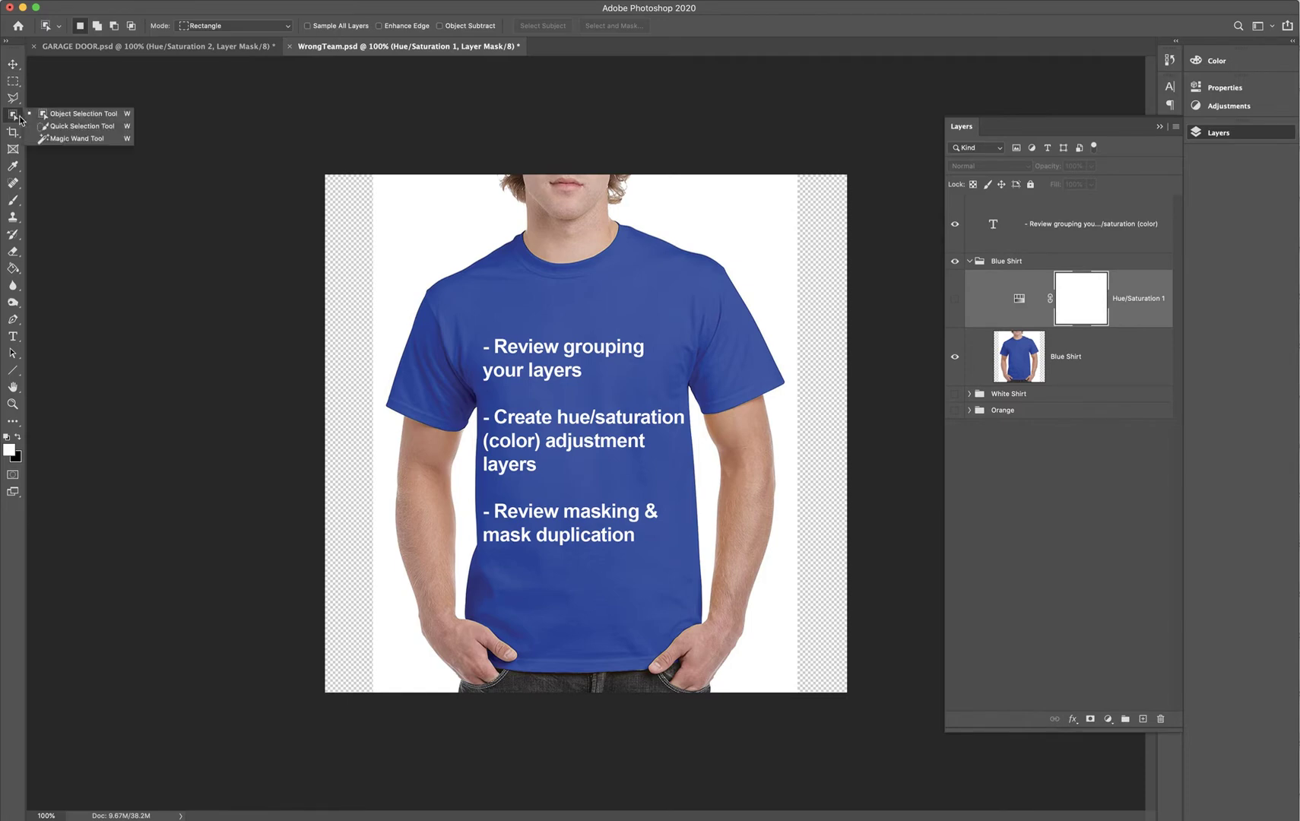
left_click(72, 139)
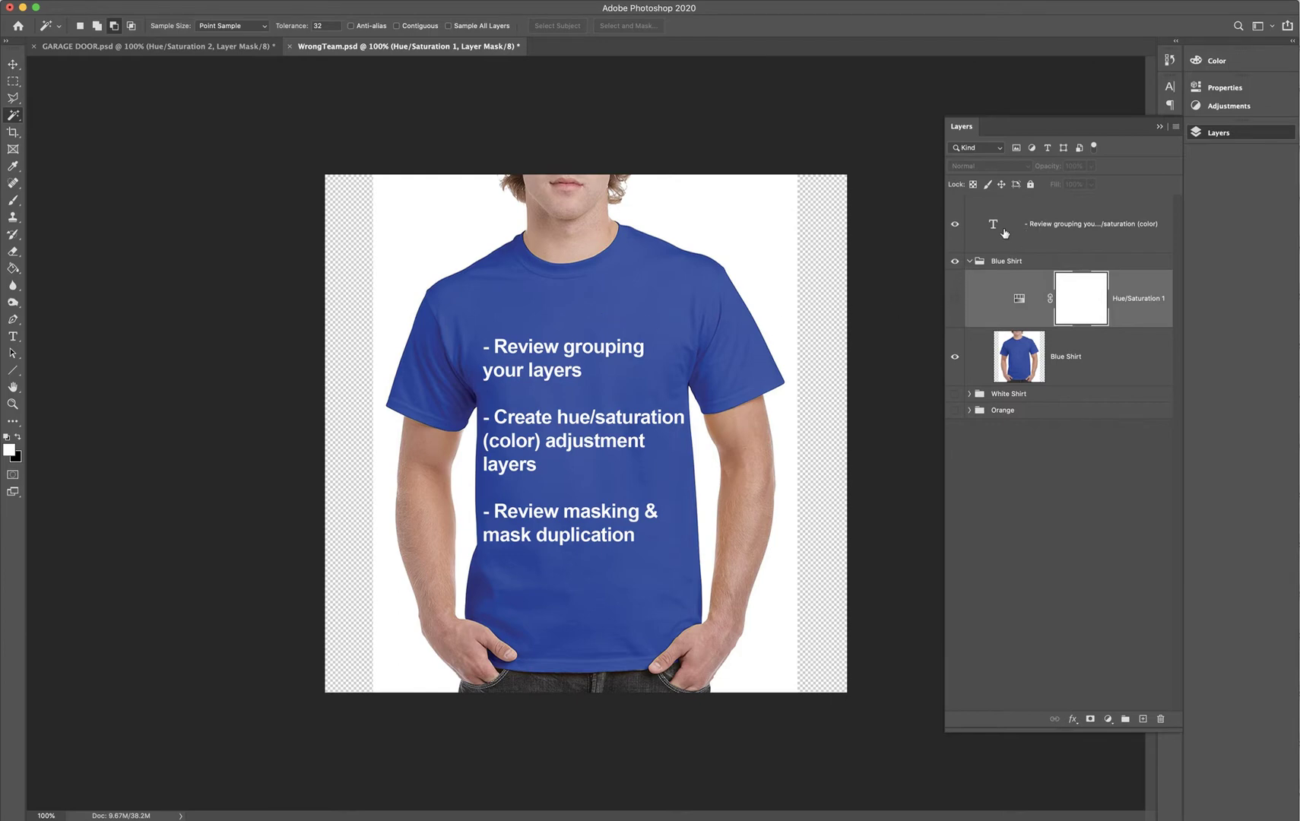
left_click(955, 225)
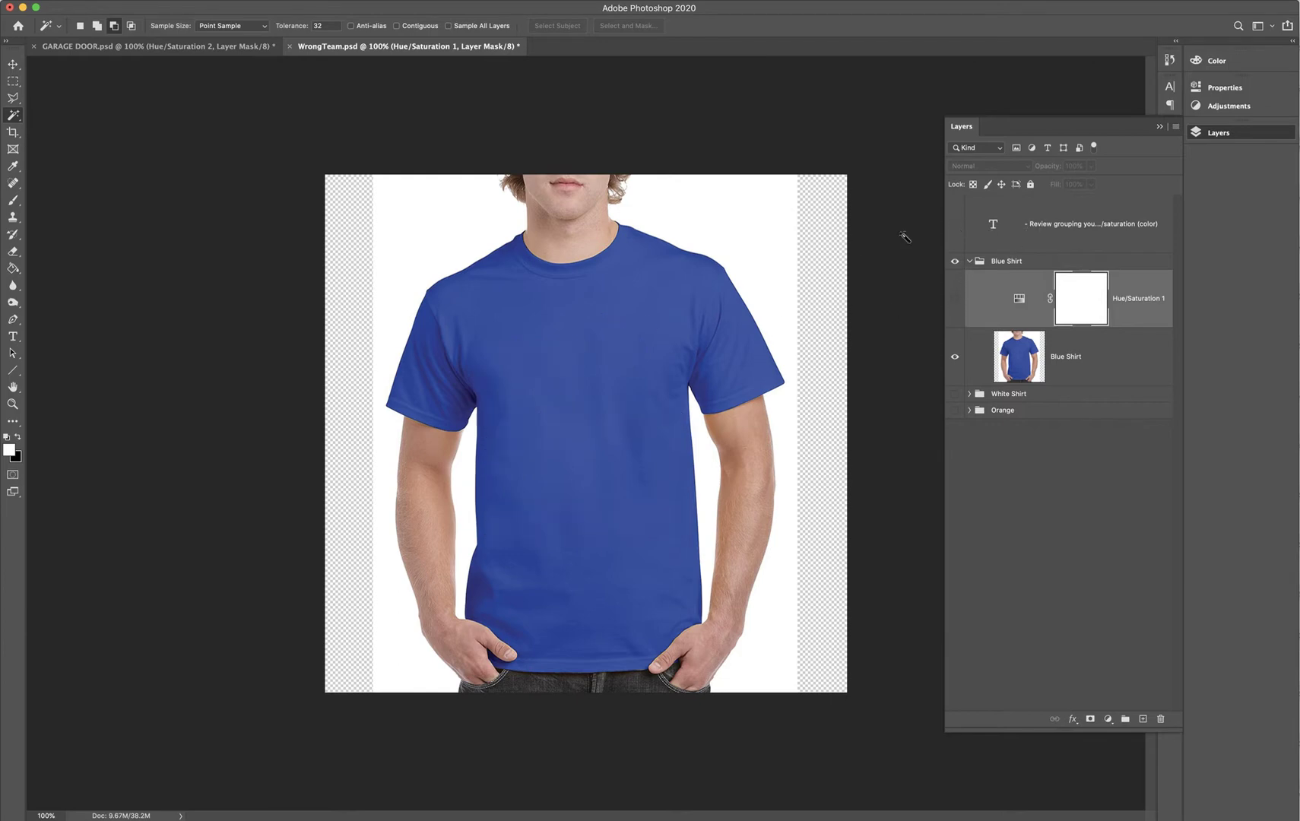
- Open Color Range for the adjustment layer's mask and sample the blue on the shirt's chest
left_click(574, 344)
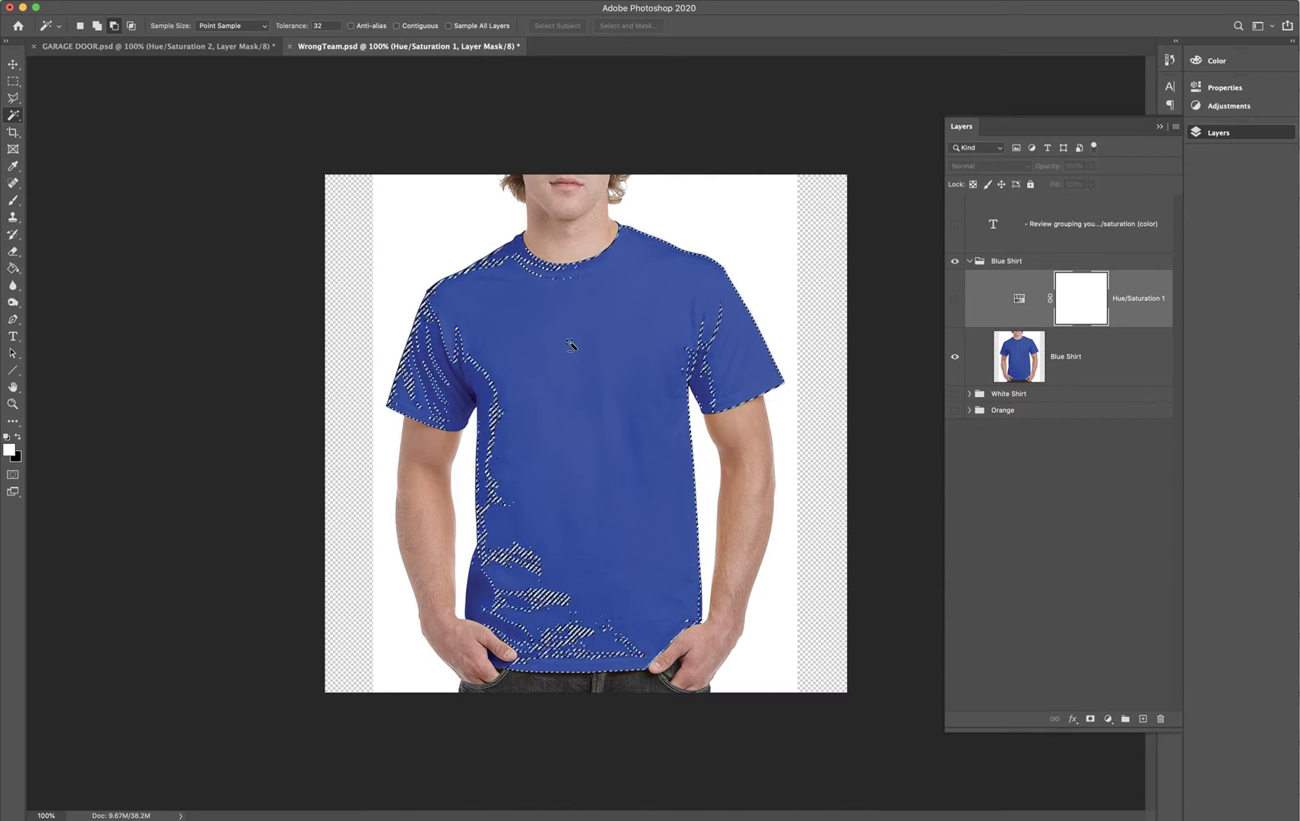
key("super+d")
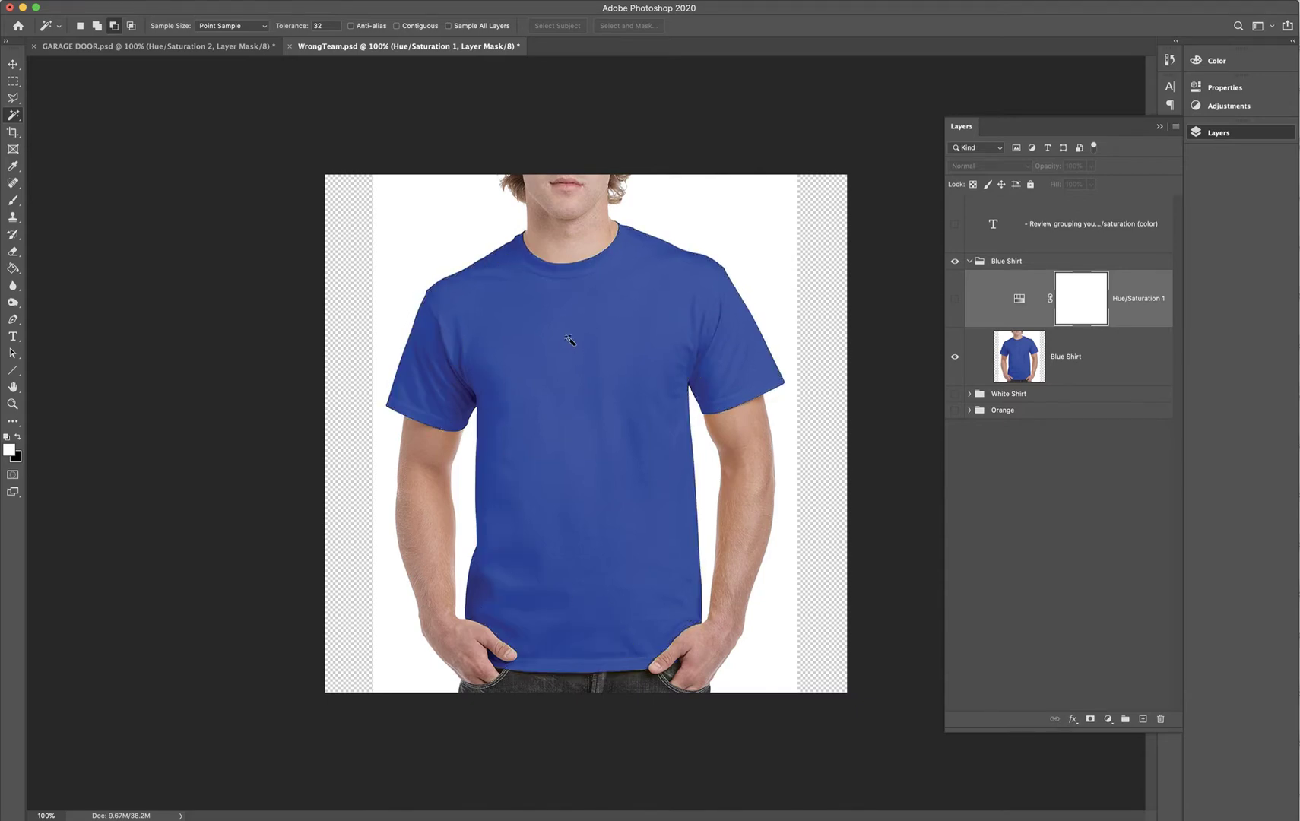
right_click(570, 341)
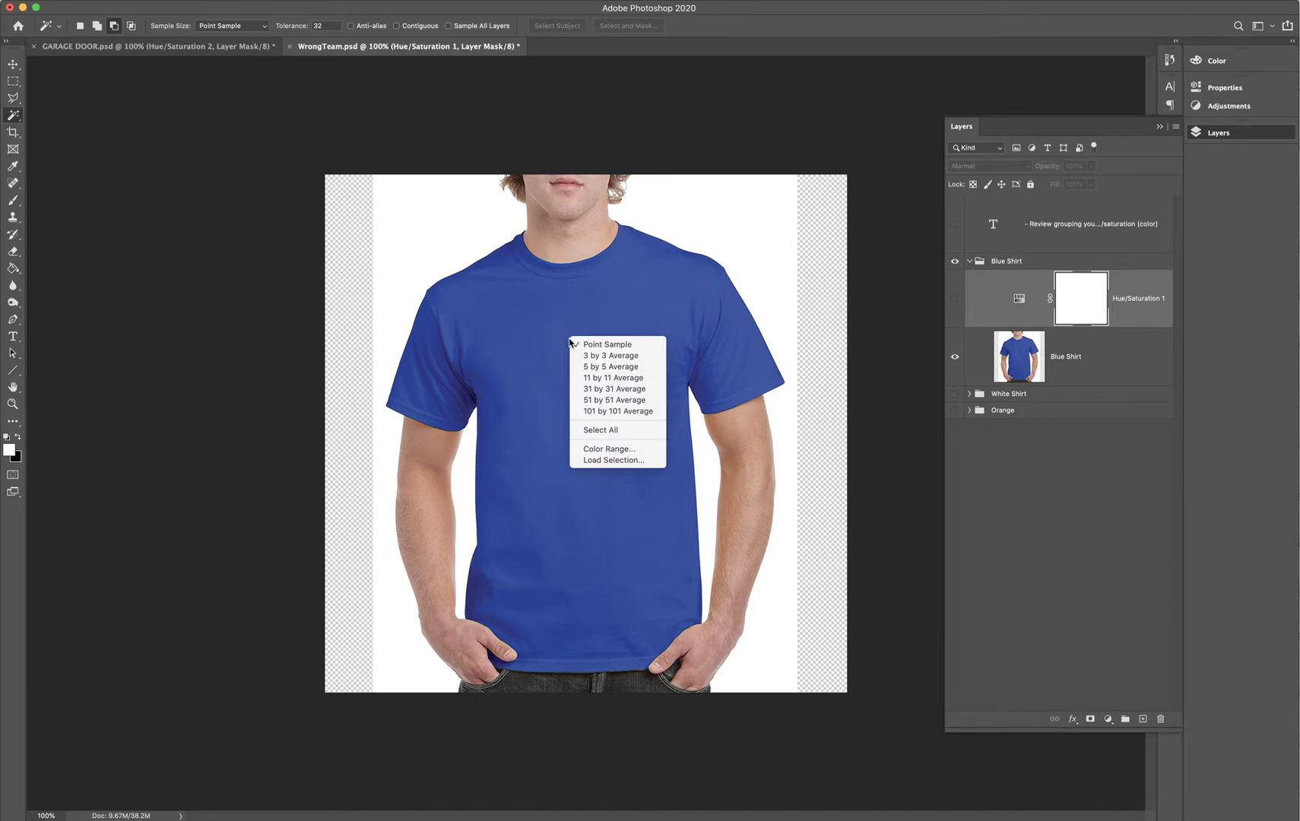
left_click(613, 450)
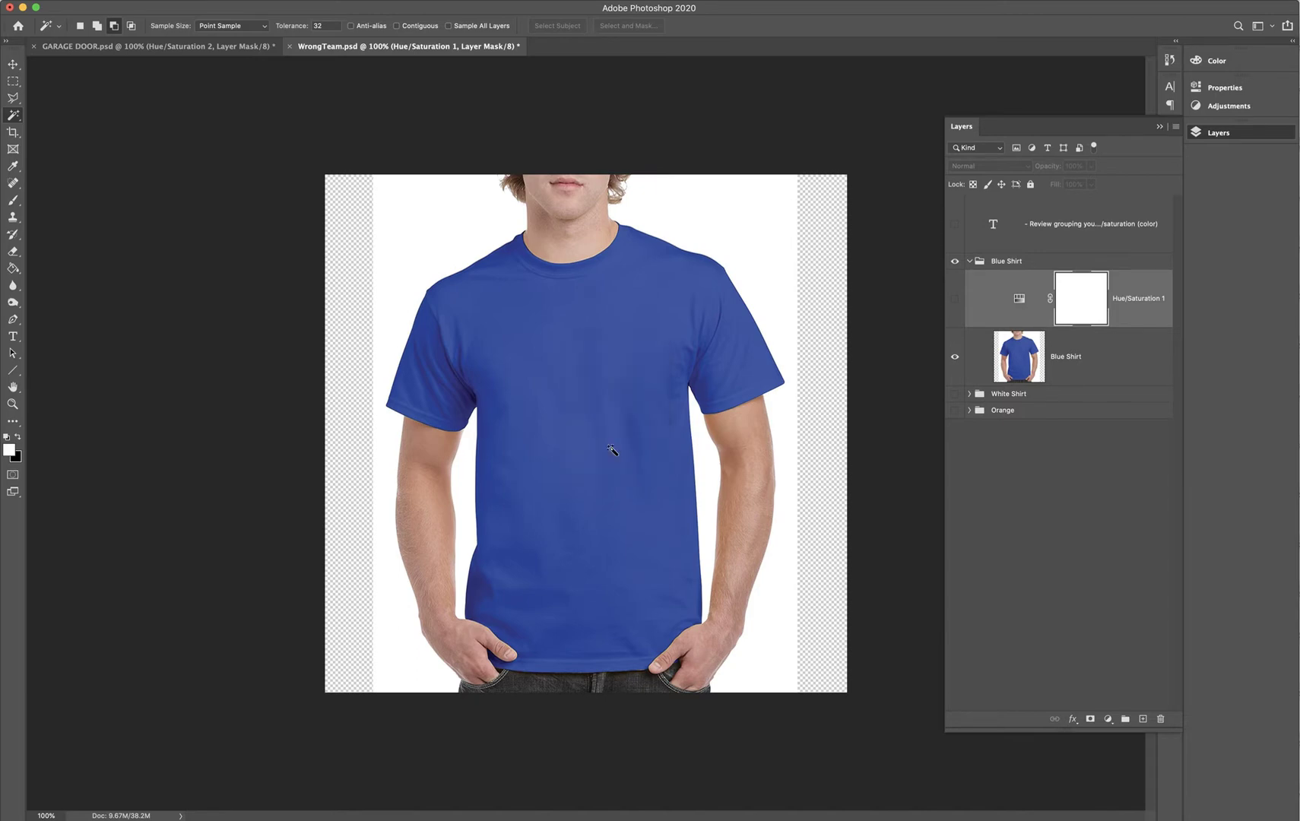
left_click_drag(609, 134, 206, 144)
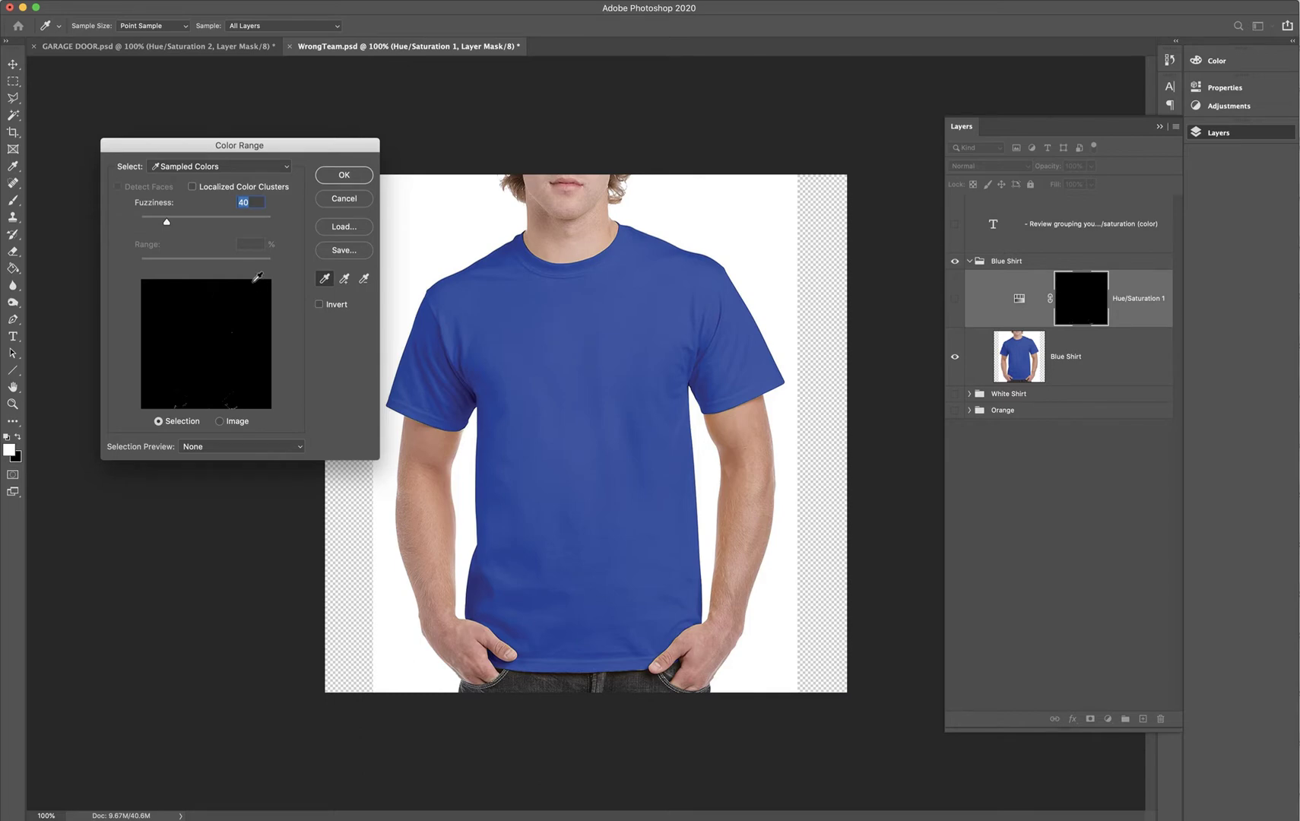
left_click(544, 315)
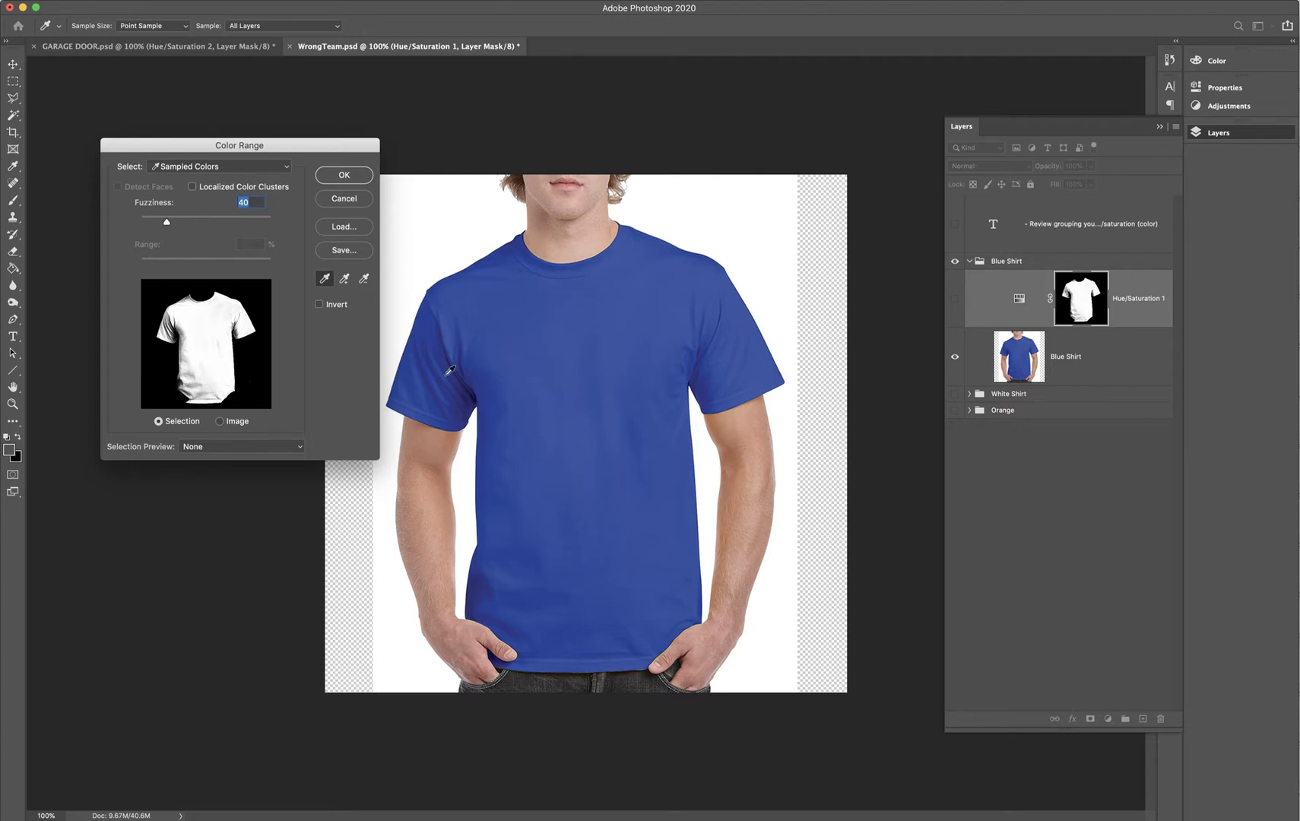
- Resample the shirt's blue in Color Range, trying the fold beside the sleeve and several spots on the chest
left_click(471, 392)
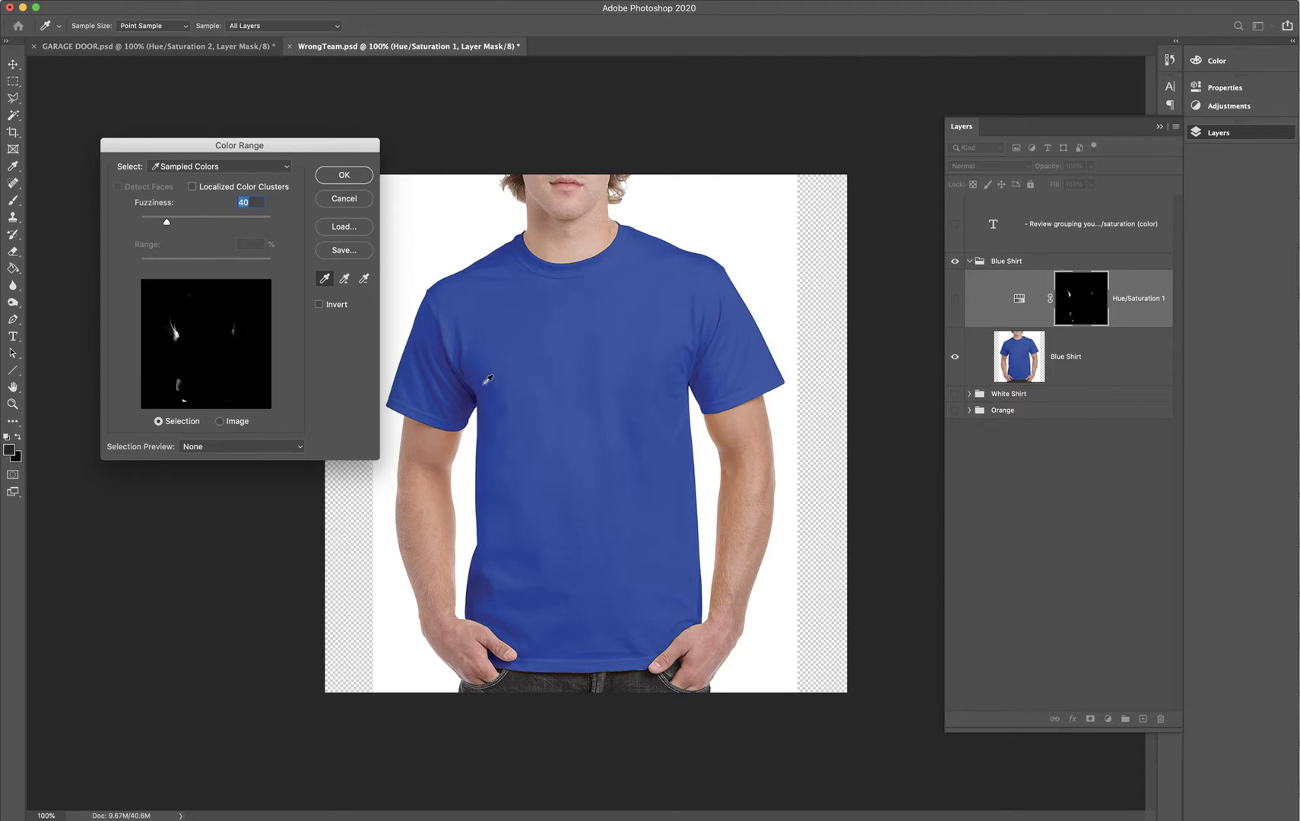
left_click(485, 382)
left_click(523, 333)
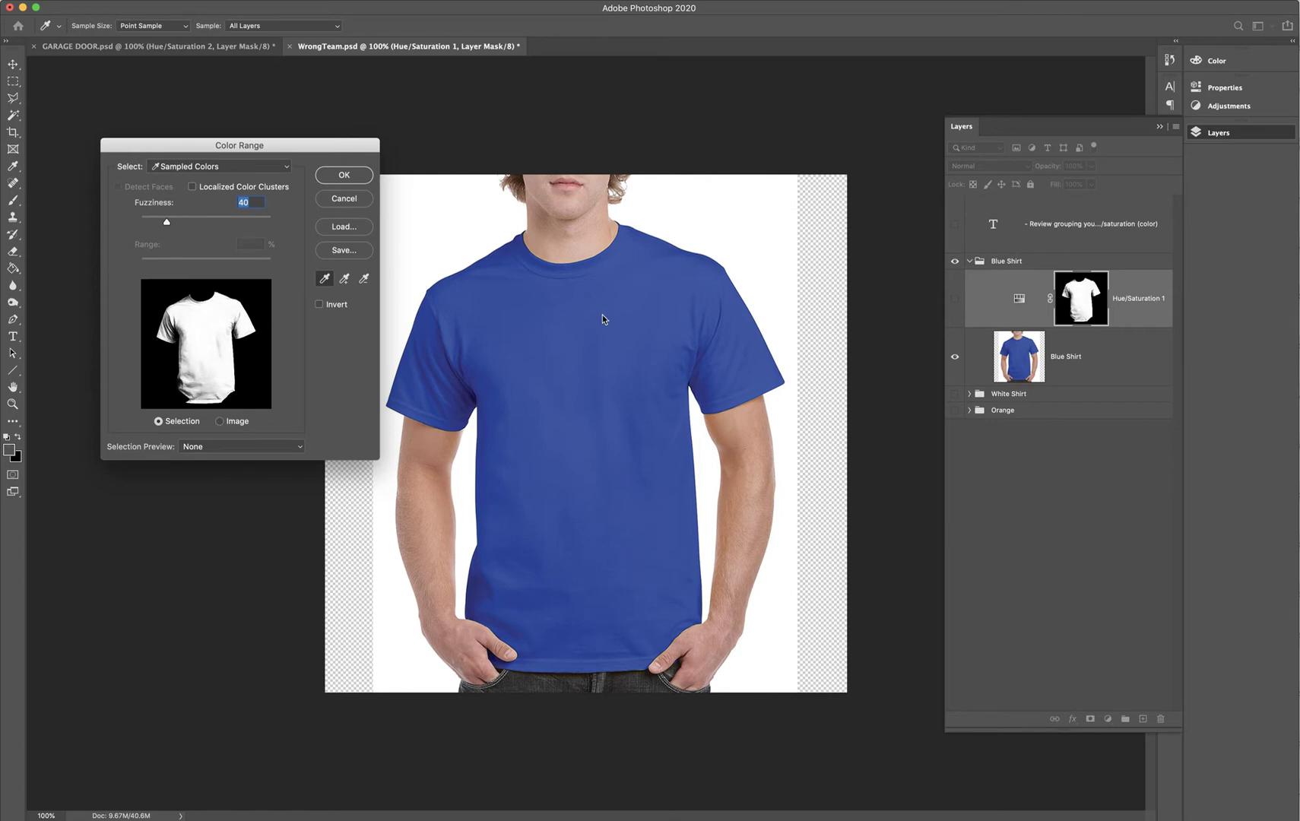
left_click(584, 354)
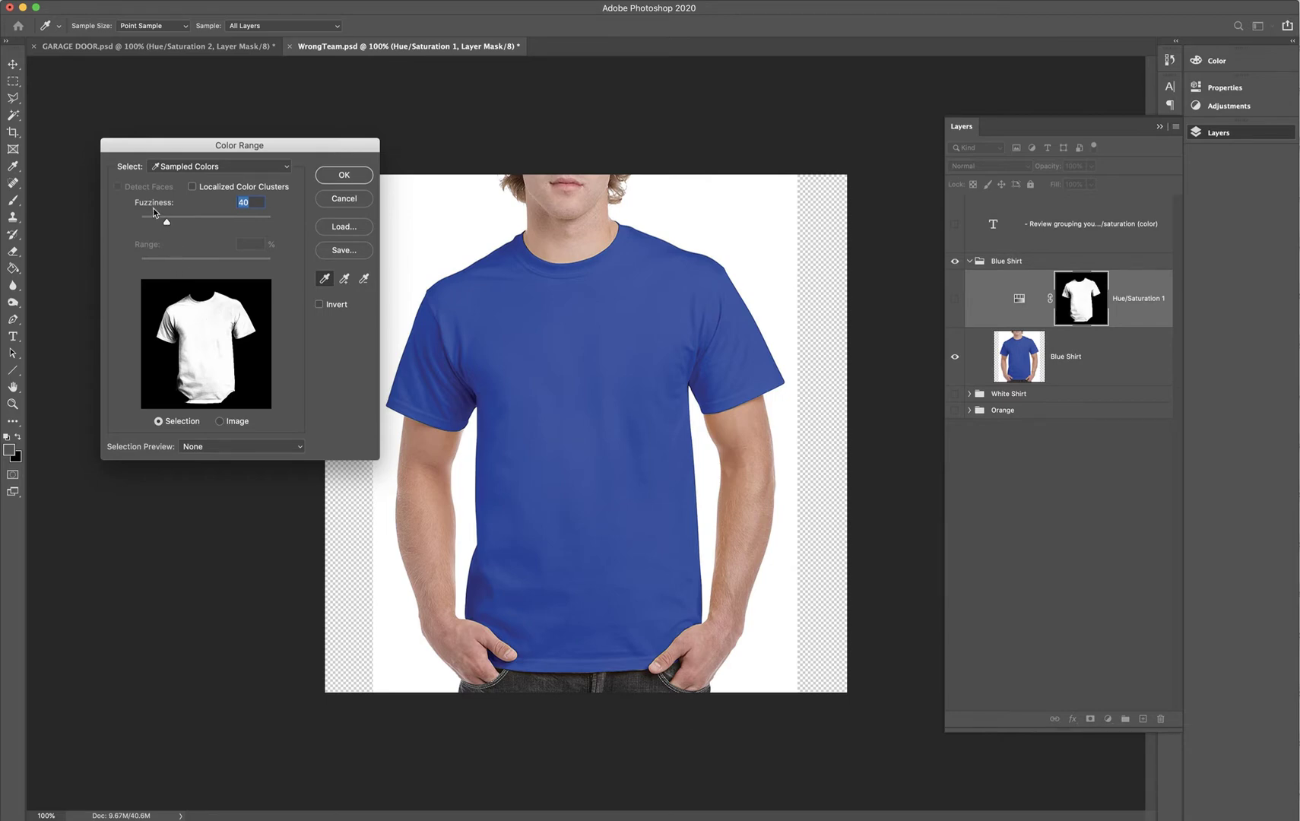
- Try several Color Range Fuzziness values, apply the mask at Fuzziness 67 and show the Hue/Saturation adjustment layer
left_click_drag(168, 223, 229, 225)
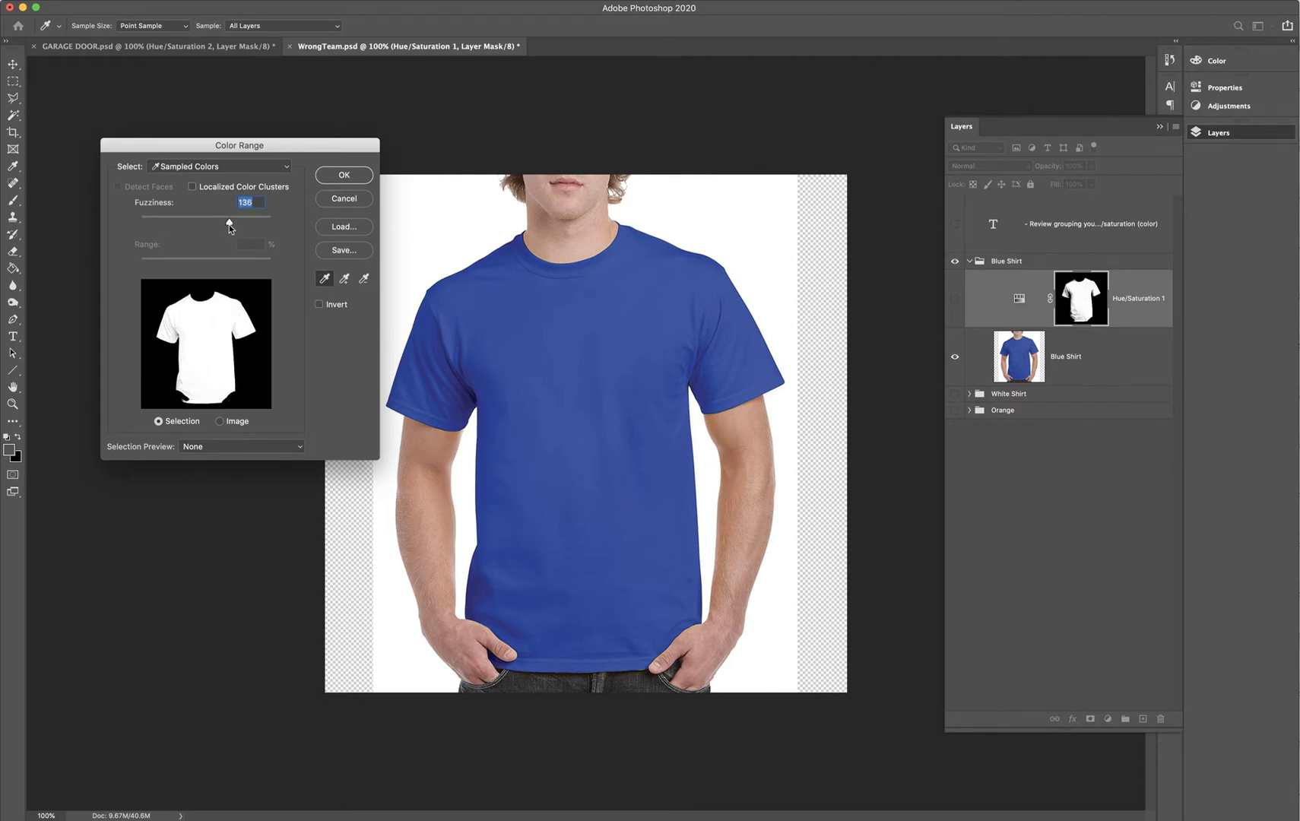
left_click_drag(243, 228, 252, 229)
left_click_drag(251, 228, 161, 227)
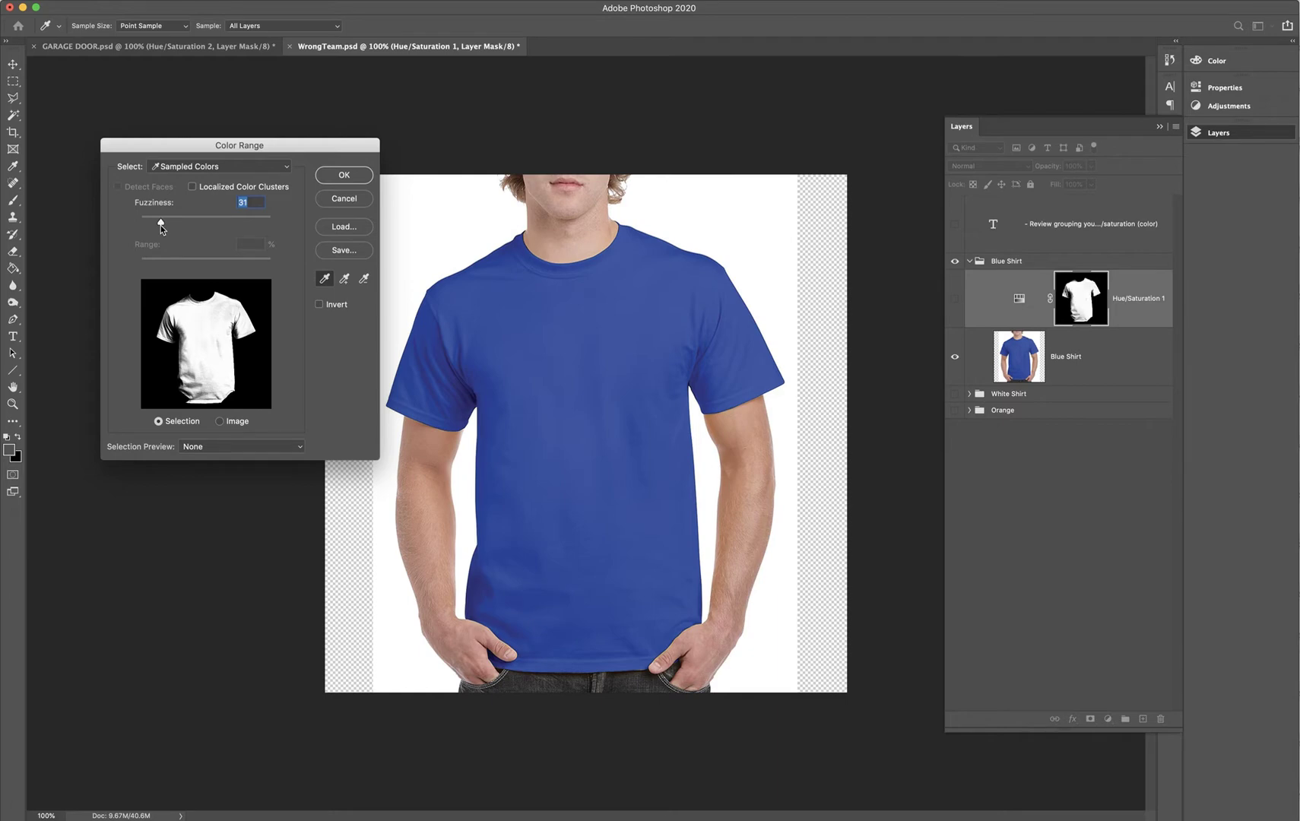
mouse_move(161, 226)
left_mouse_down()
mouse_move(217, 226)
mouse_move(186, 229)
left_mouse_up()
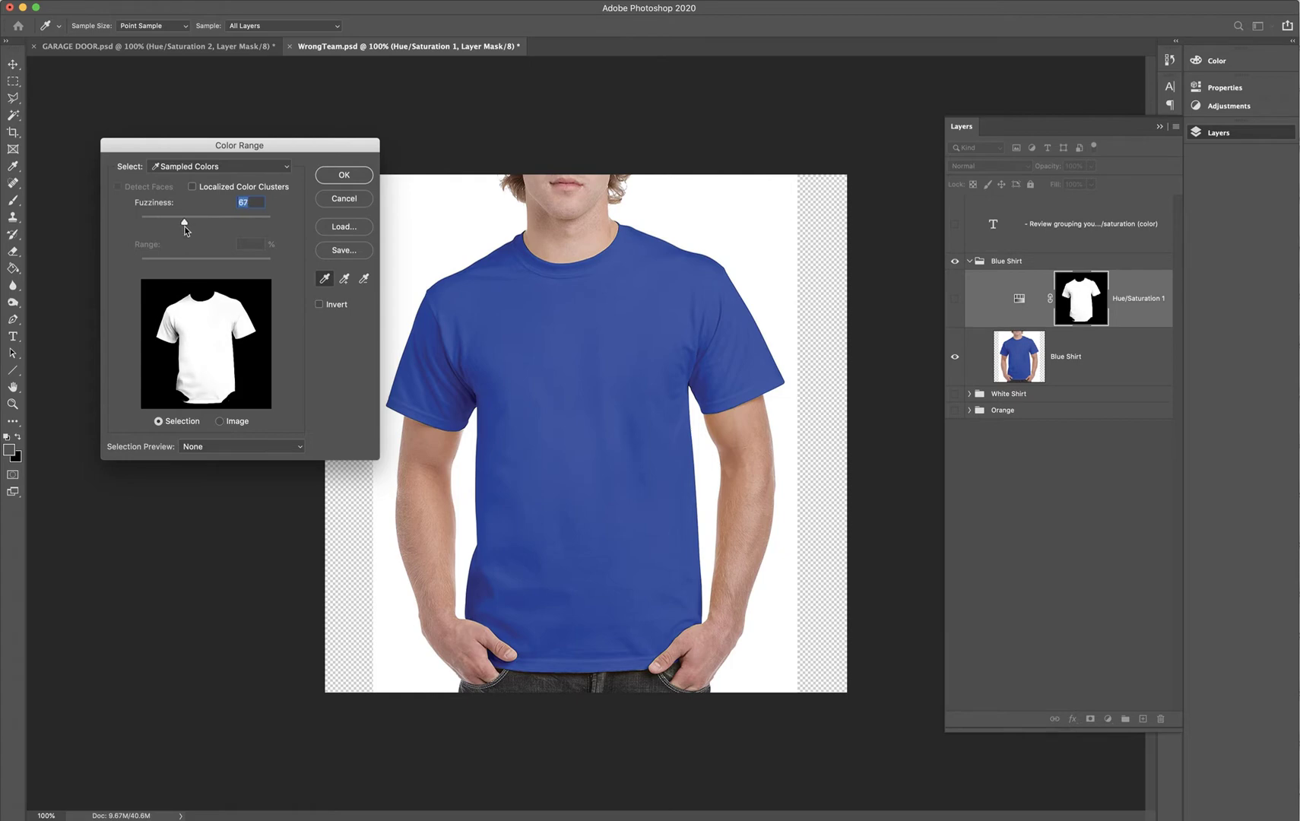
left_click_drag(181, 227, 184, 226)
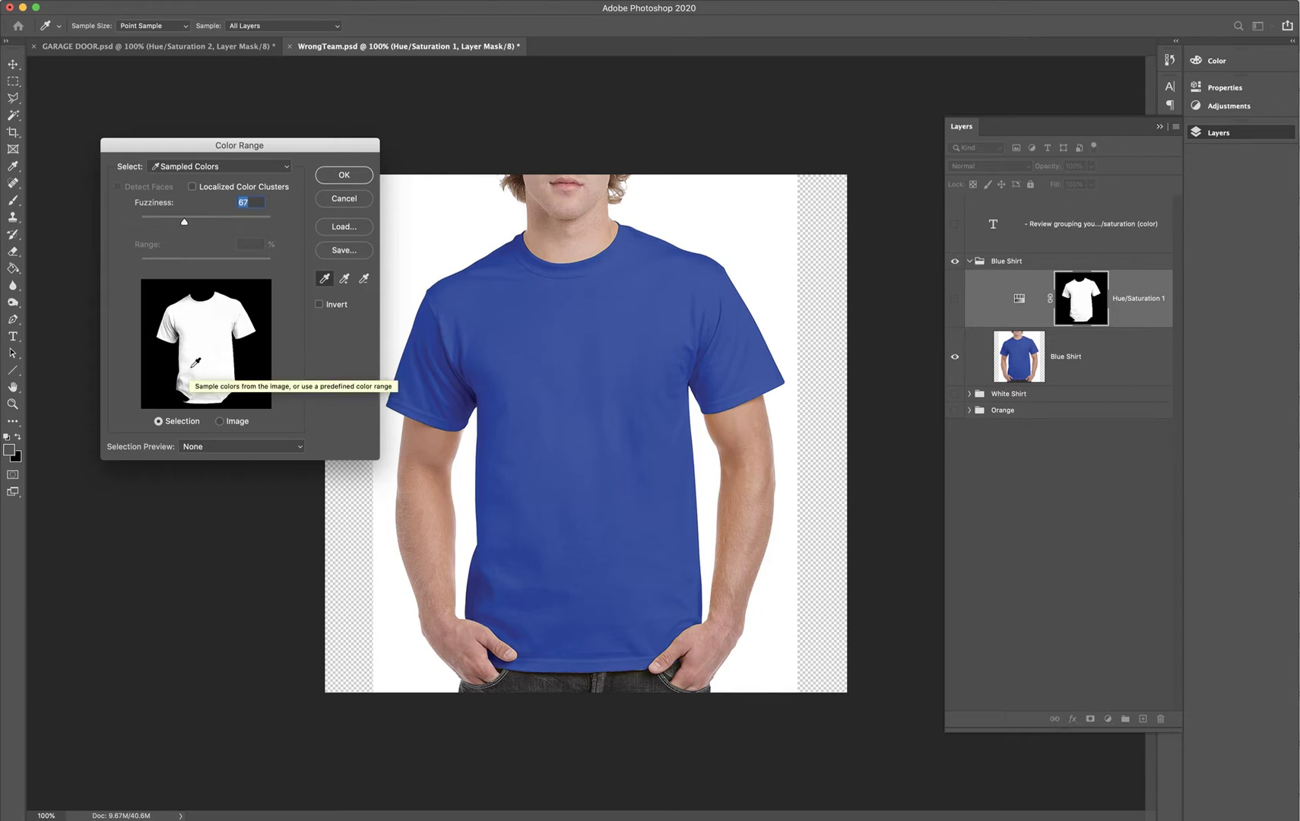
left_click(346, 179)
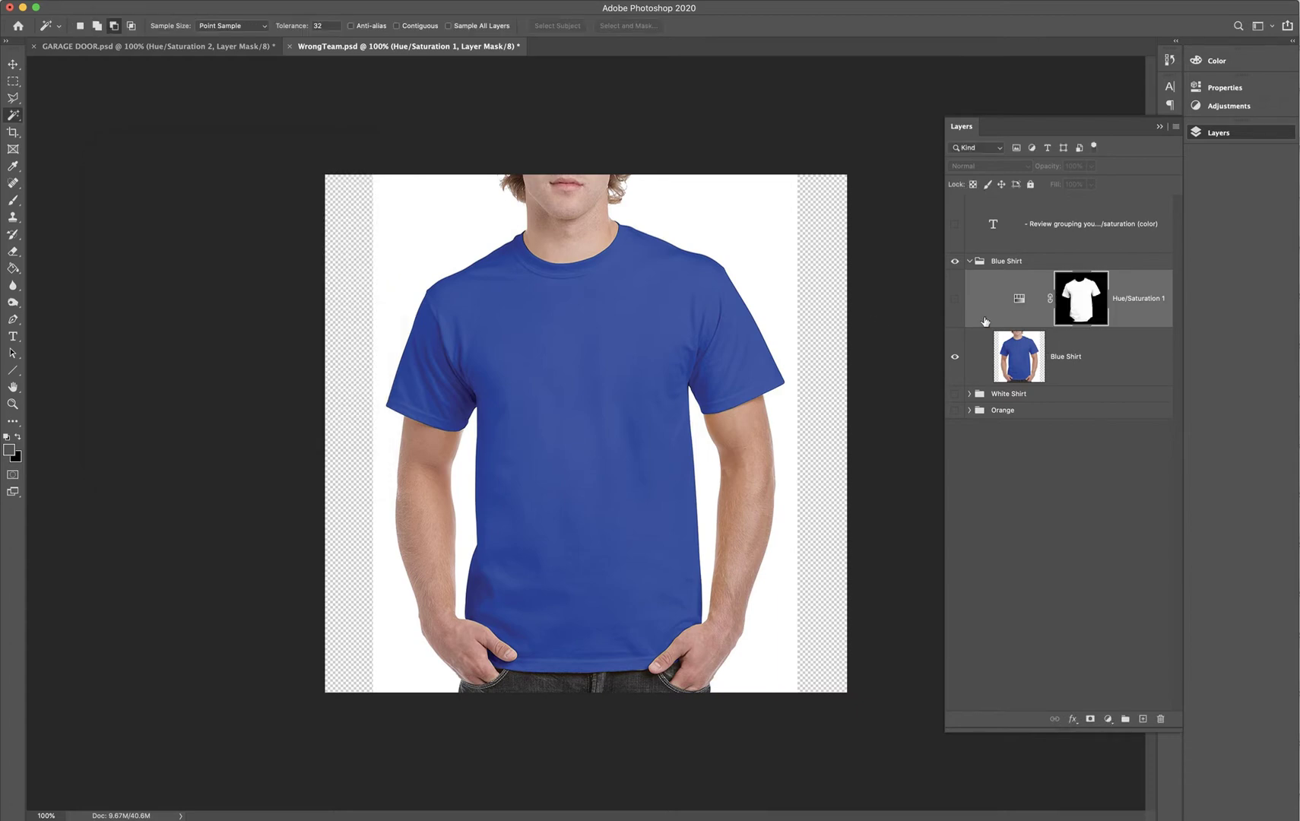
left_click(955, 300)
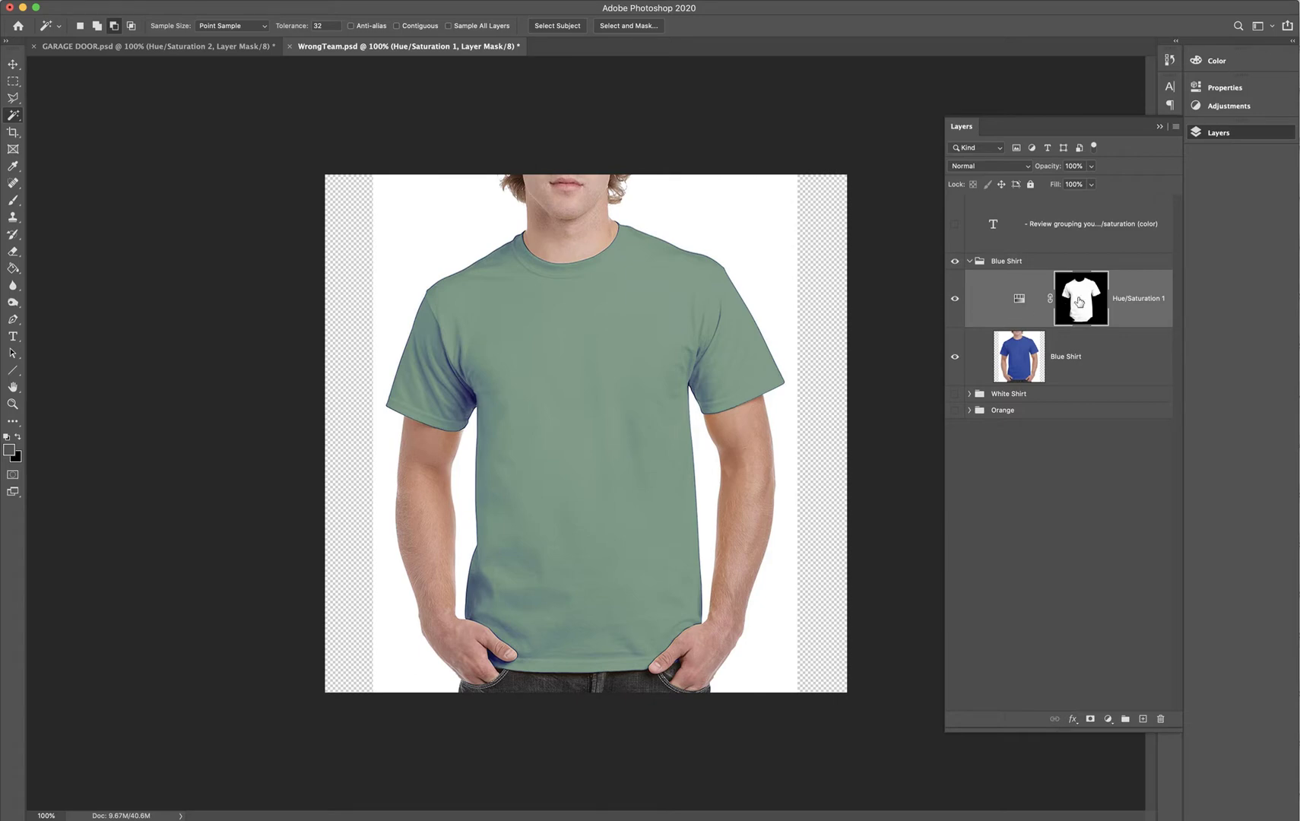
- Undo the Color Range mask, recreate it with Fuzziness 200 and show the Hue/Saturation adjustment layer
key("super+z")
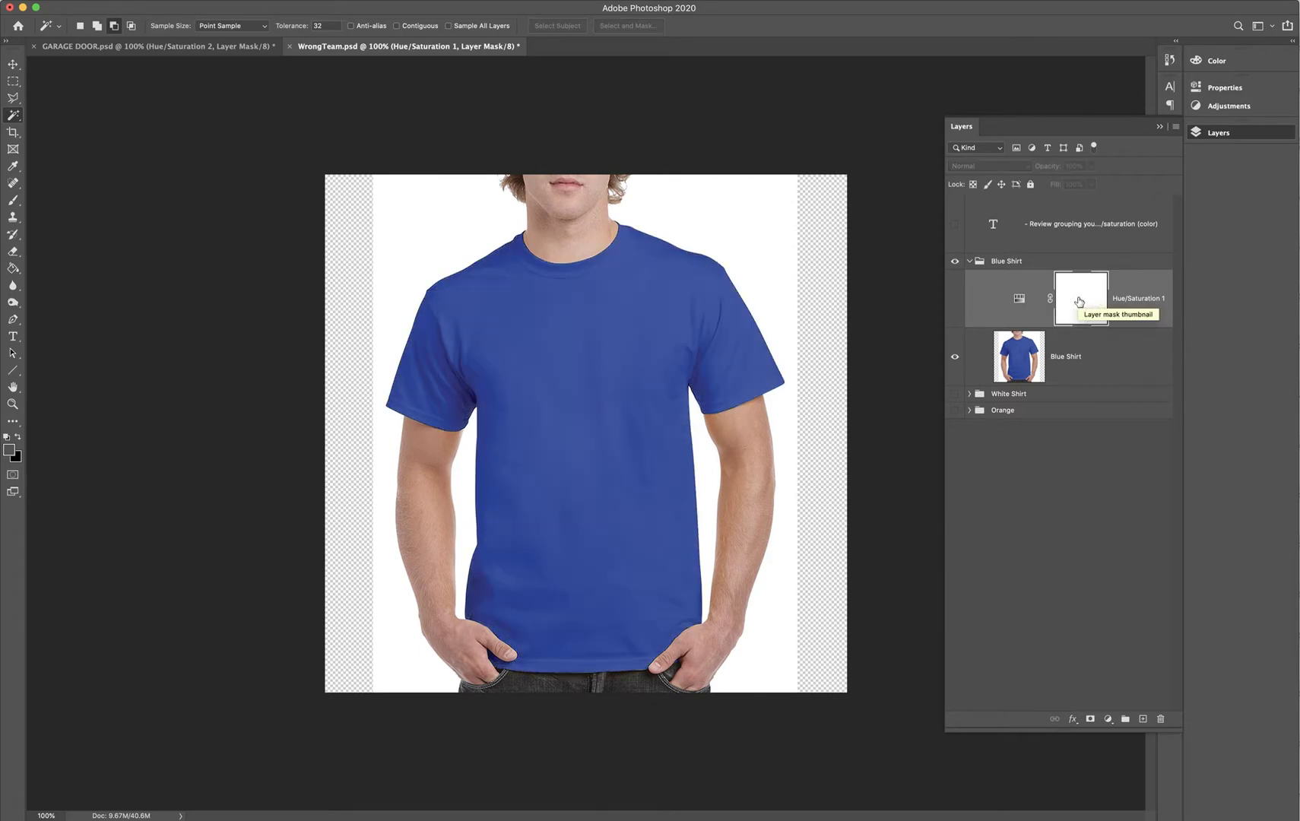
right_click(523, 395)
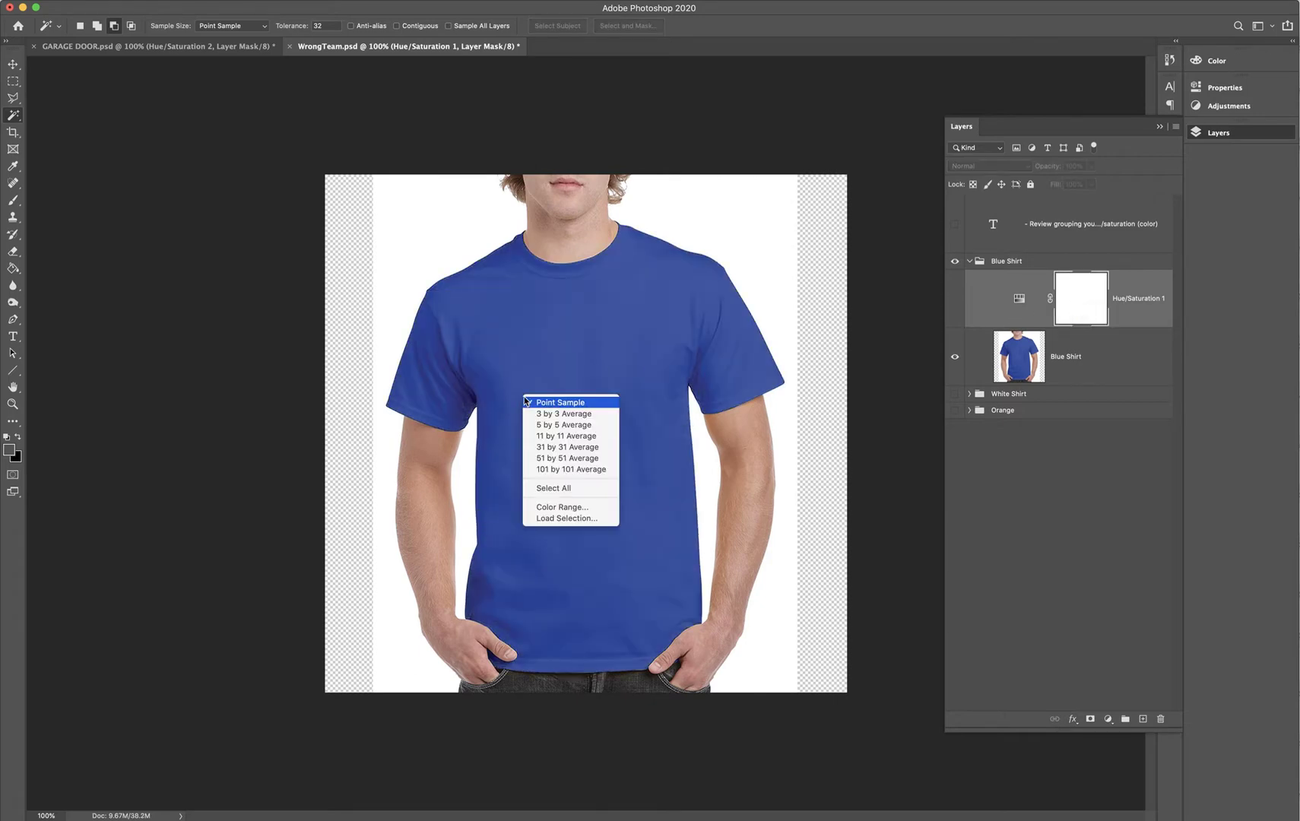
left_click(557, 509)
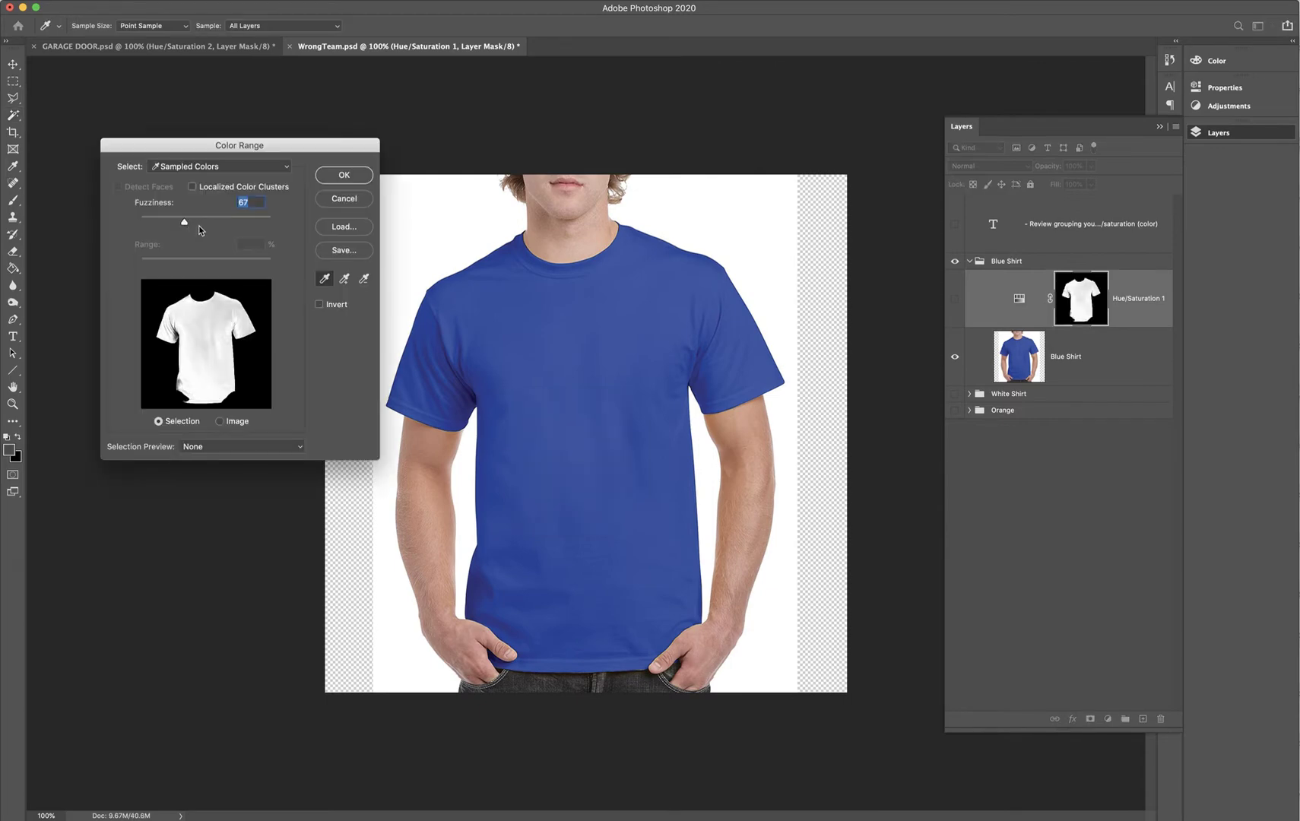
left_click_drag(185, 225, 280, 224)
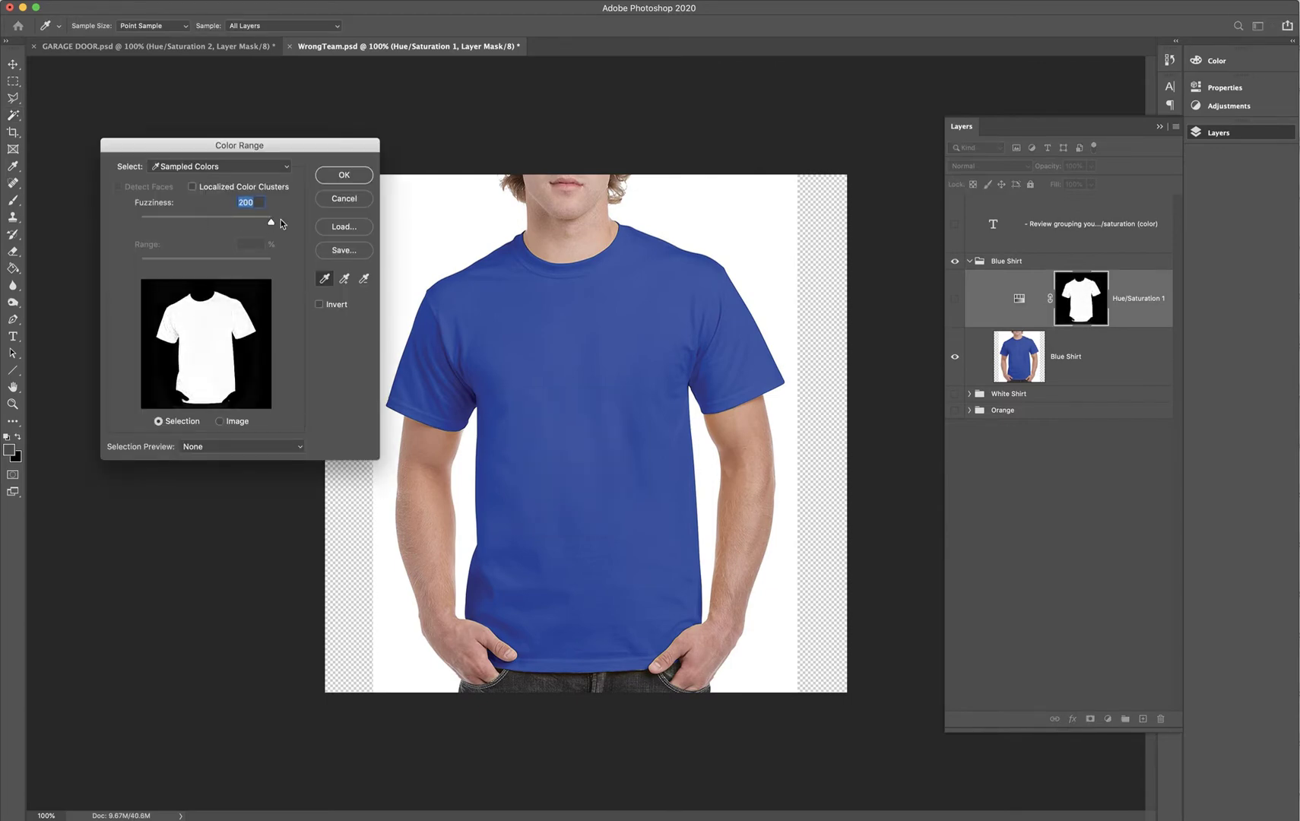
left_click(351, 179)
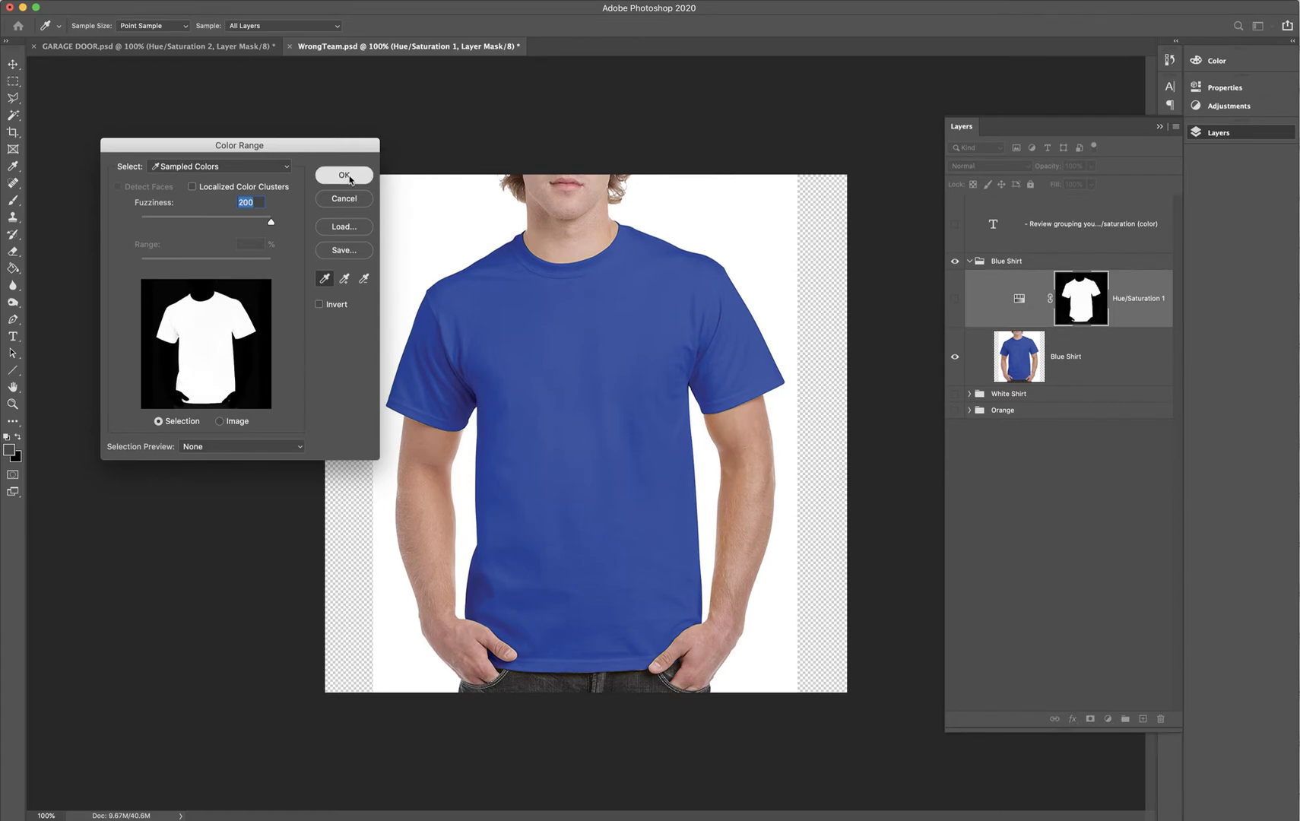
left_click(953, 301)
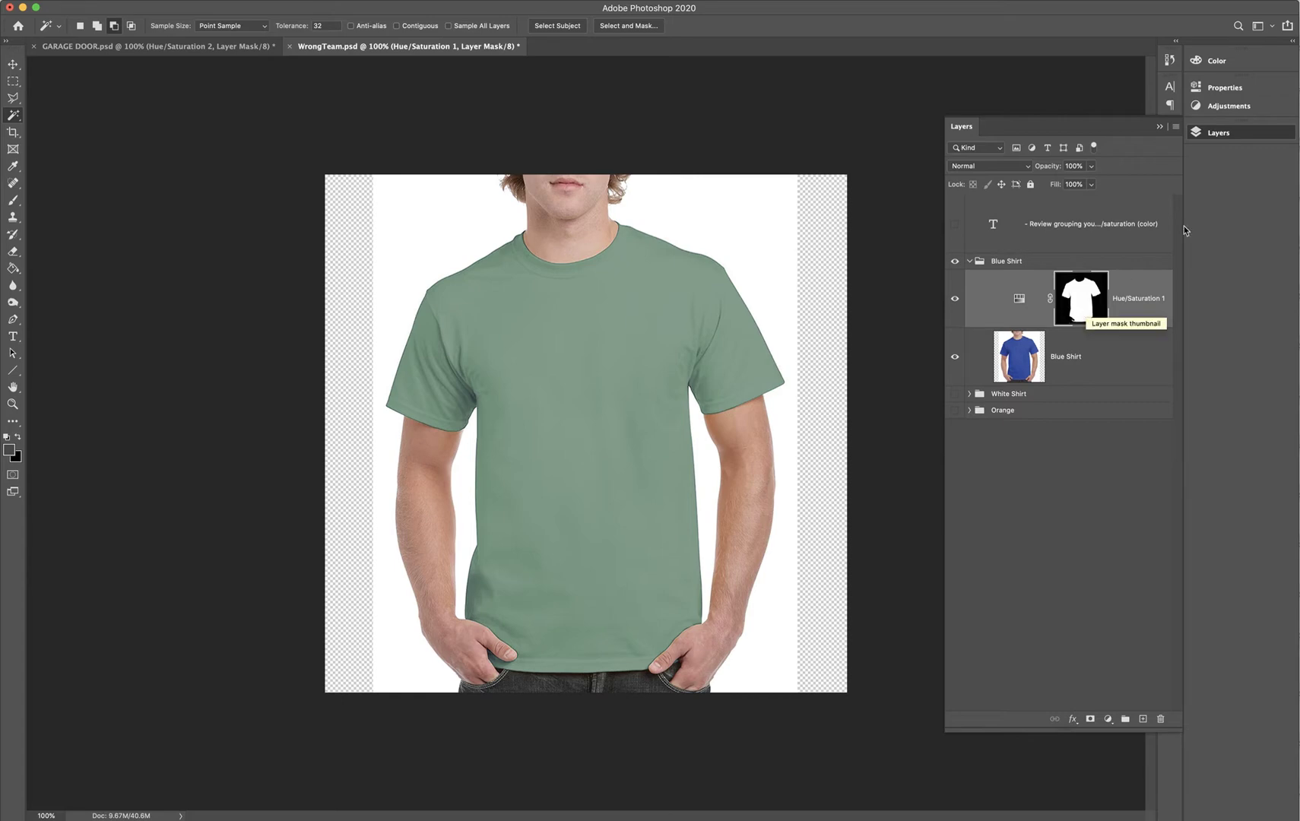
- Set the colorized Hue/Saturation adjustment to Hue 360, Saturation 71 and Lightness -50 for a dark red shirt
left_click(1220, 89)
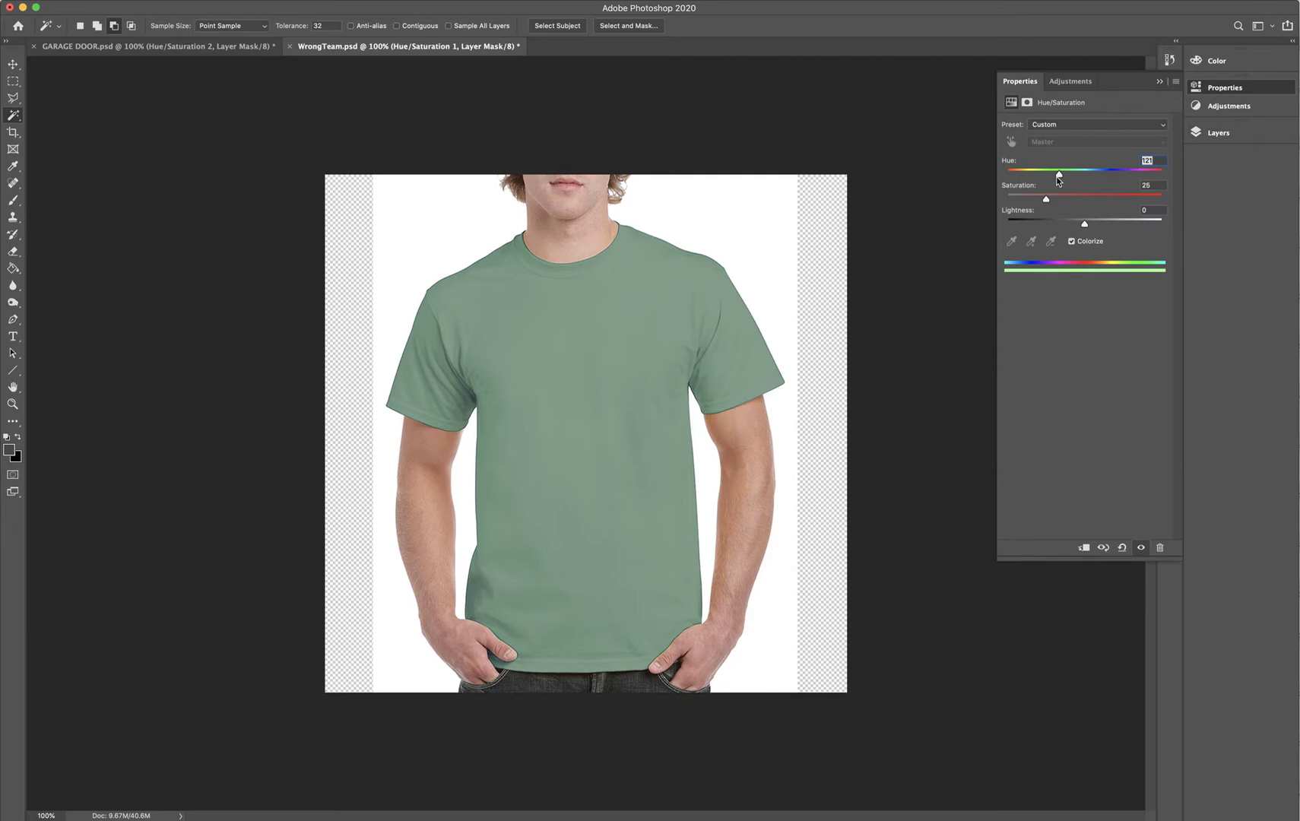
left_click_drag(1058, 176, 1200, 180)
left_click(1038, 197)
left_click(1009, 199)
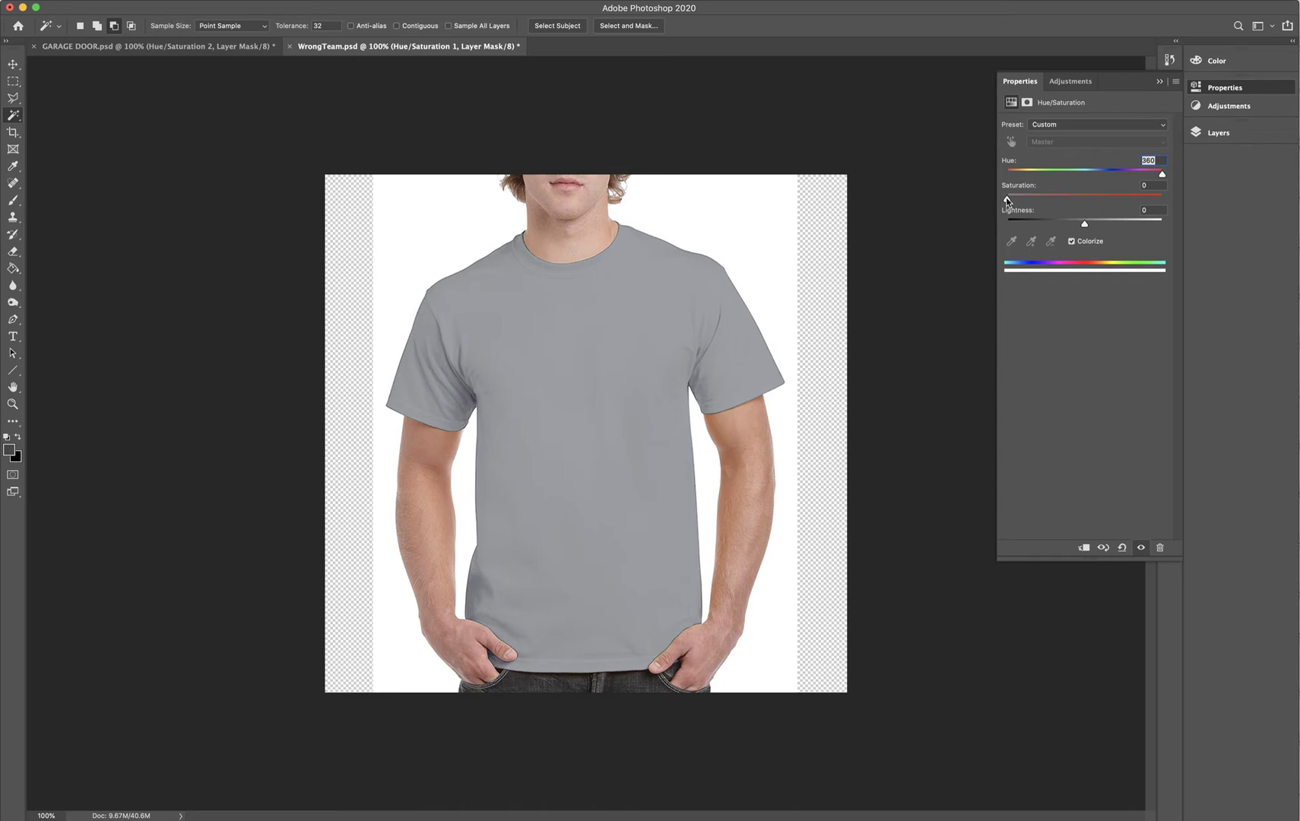
left_click_drag(1012, 197, 1064, 200)
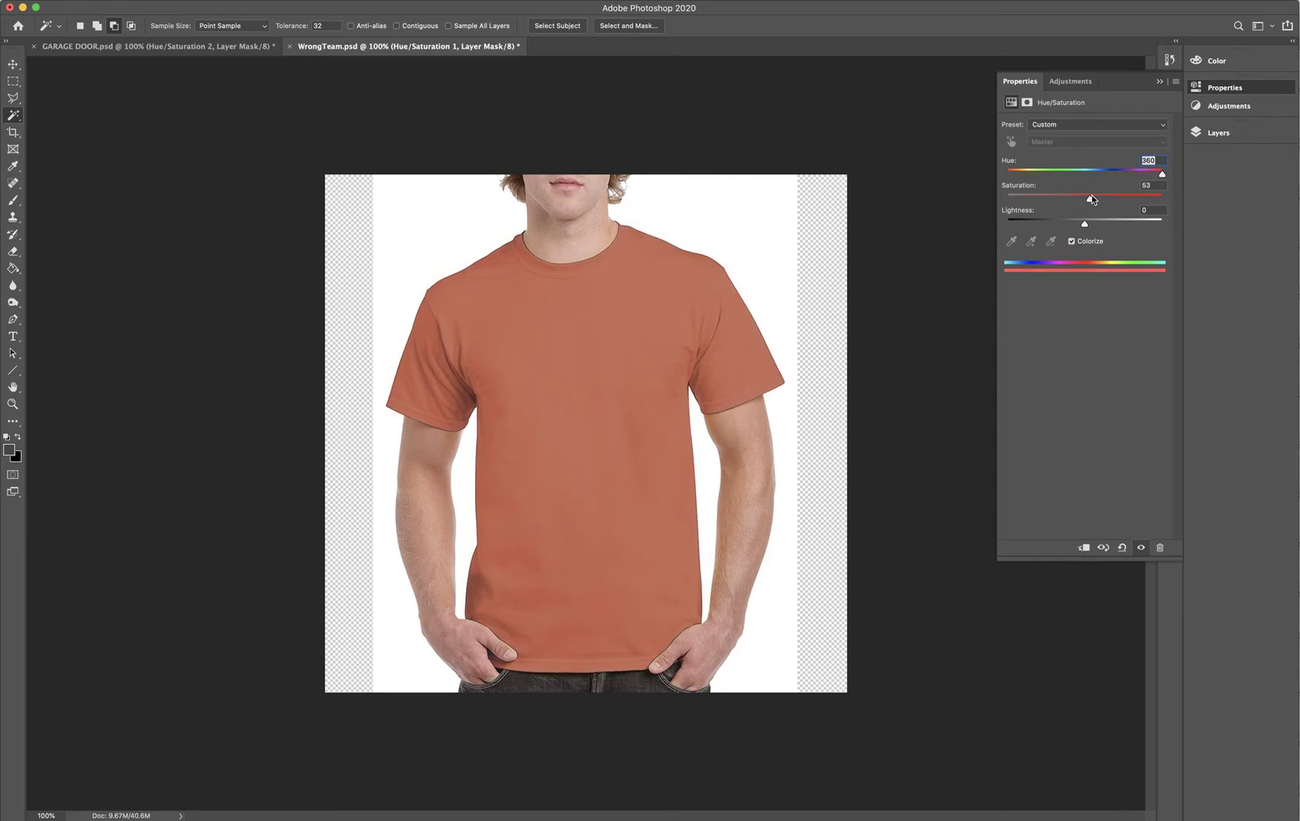
left_click_drag(1100, 196, 1053, 230)
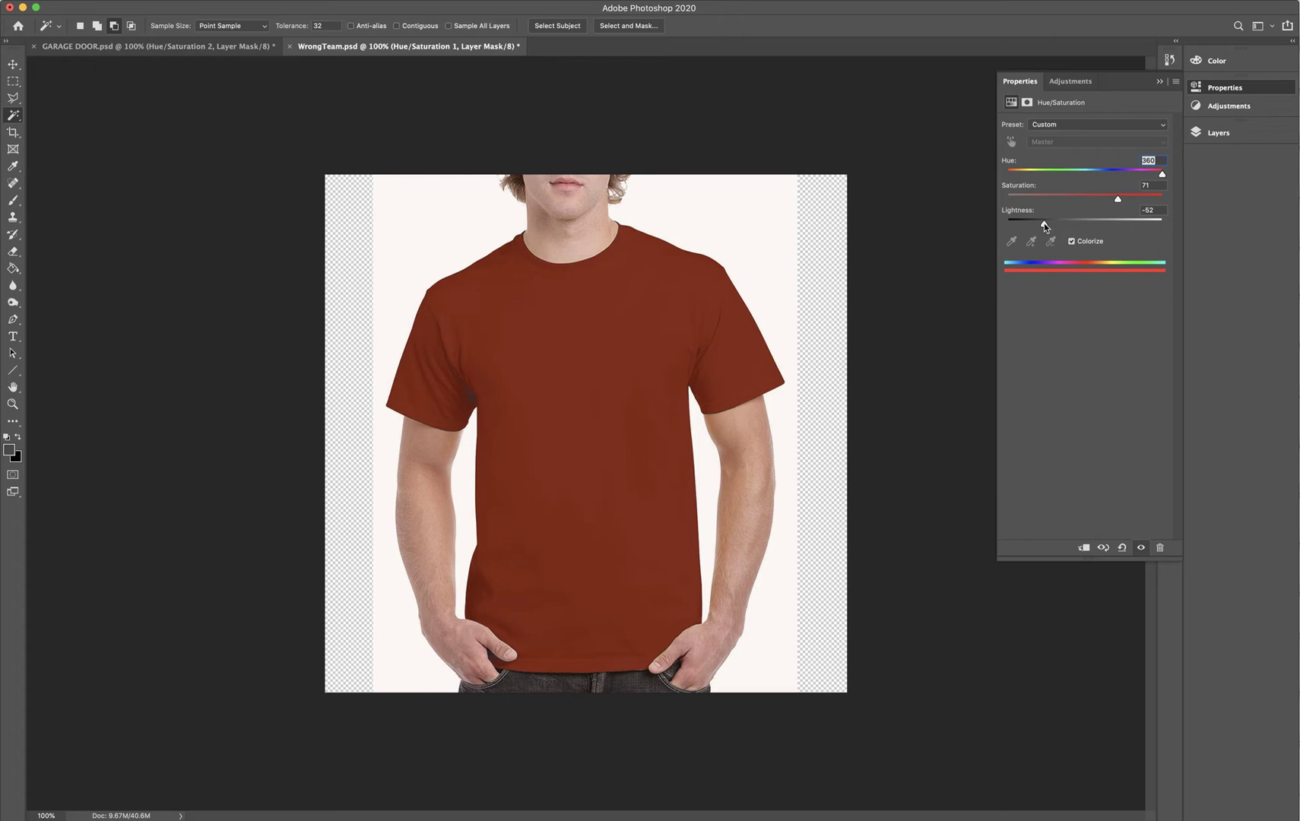
left_click_drag(1044, 222, 1046, 224)
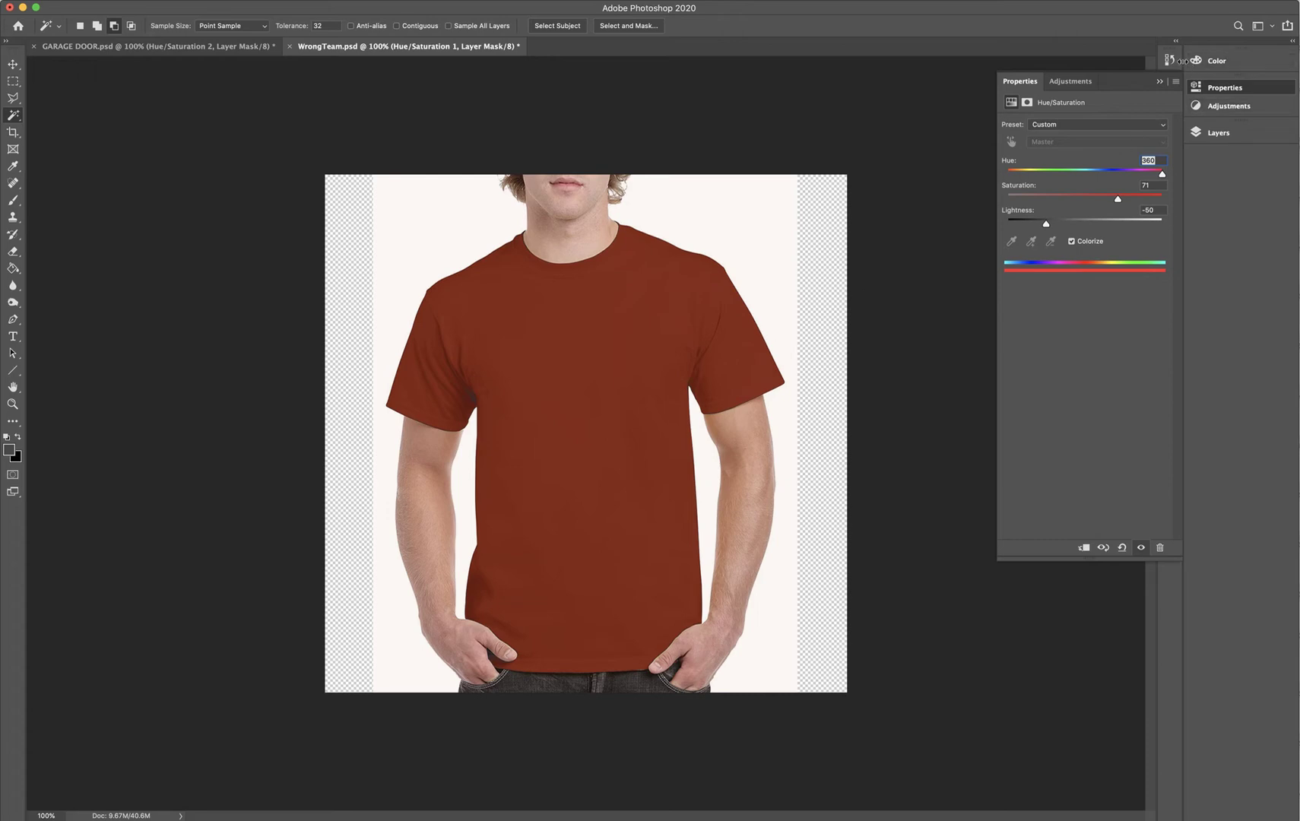
- Collapse and hide the Blue Shirt group, and show and expand the Orange group
left_click(1169, 59)
left_click(1209, 61)
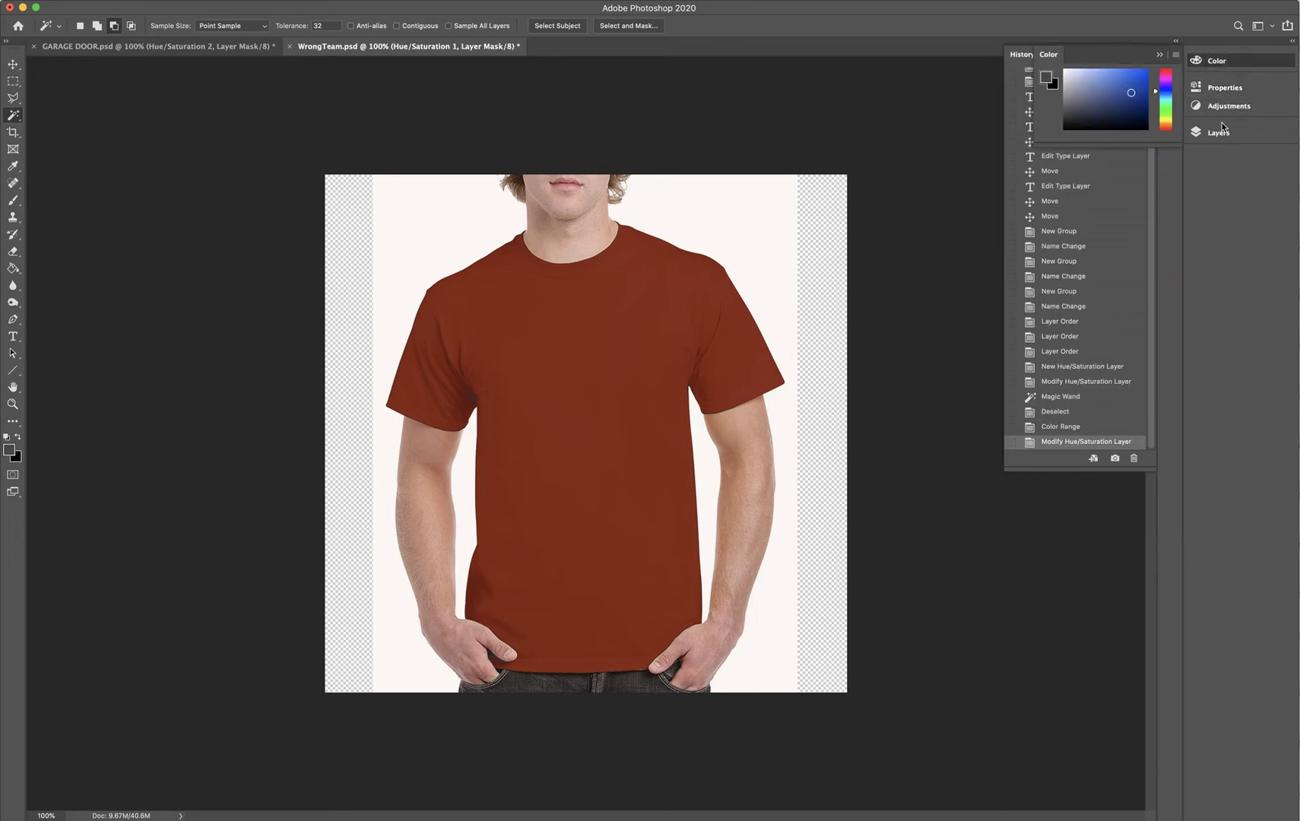
left_click(1220, 132)
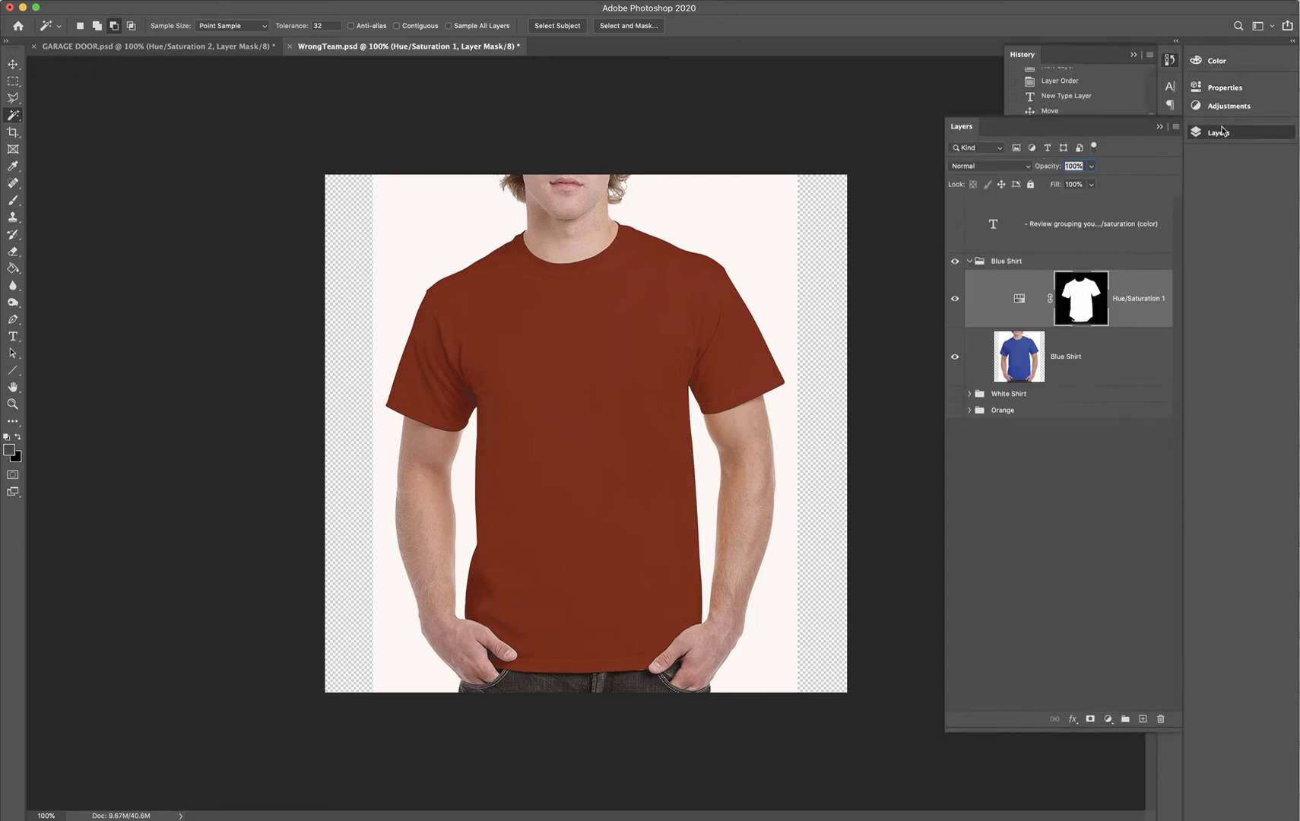
left_click(970, 260)
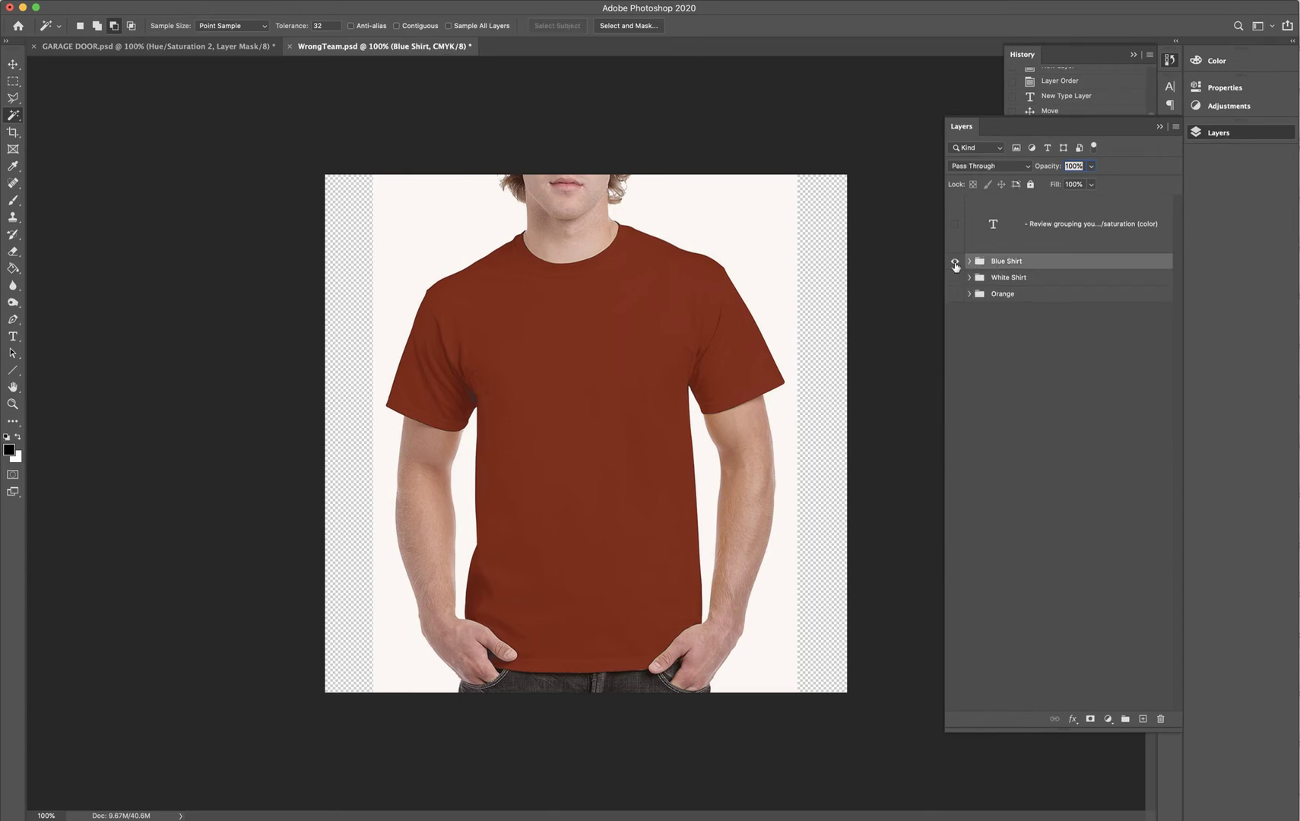
key("super+comma")
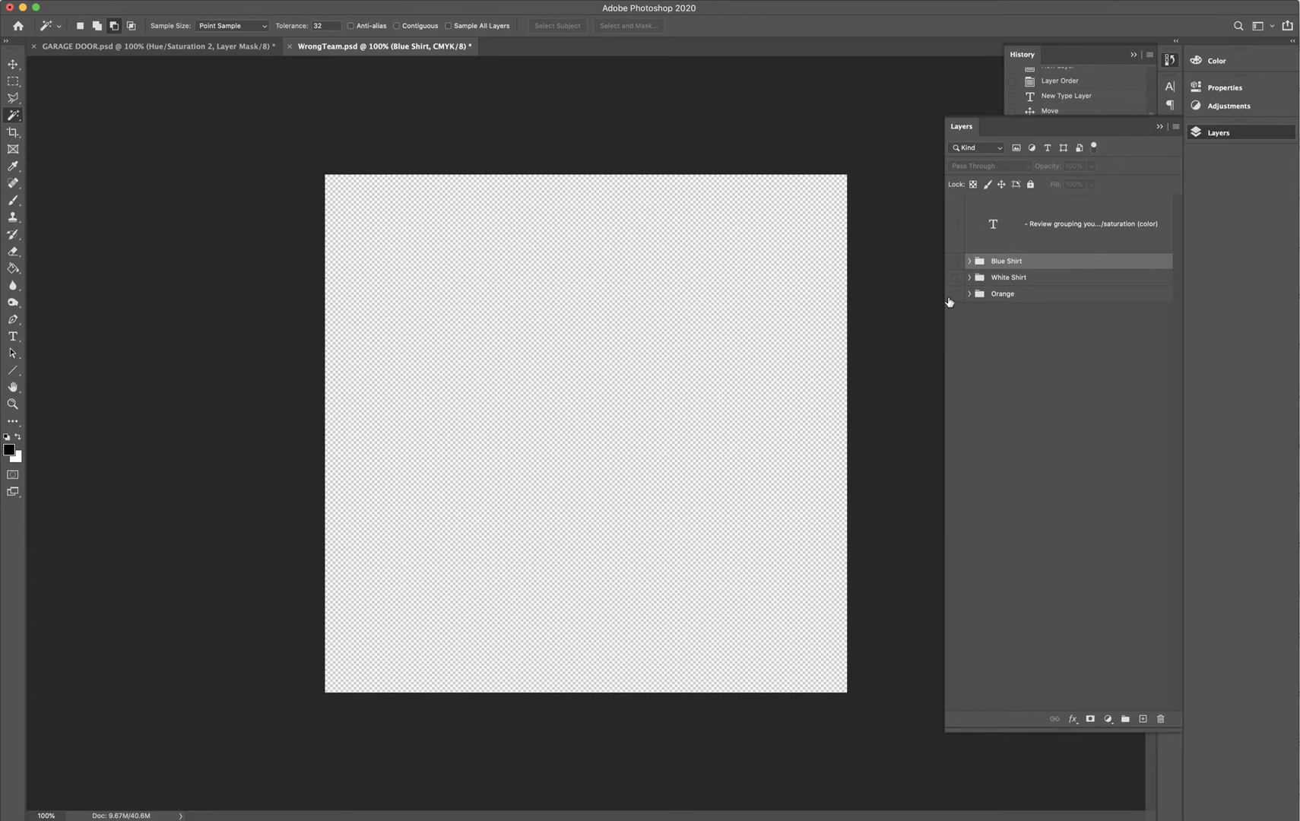
left_click(955, 294)
left_click(977, 294)
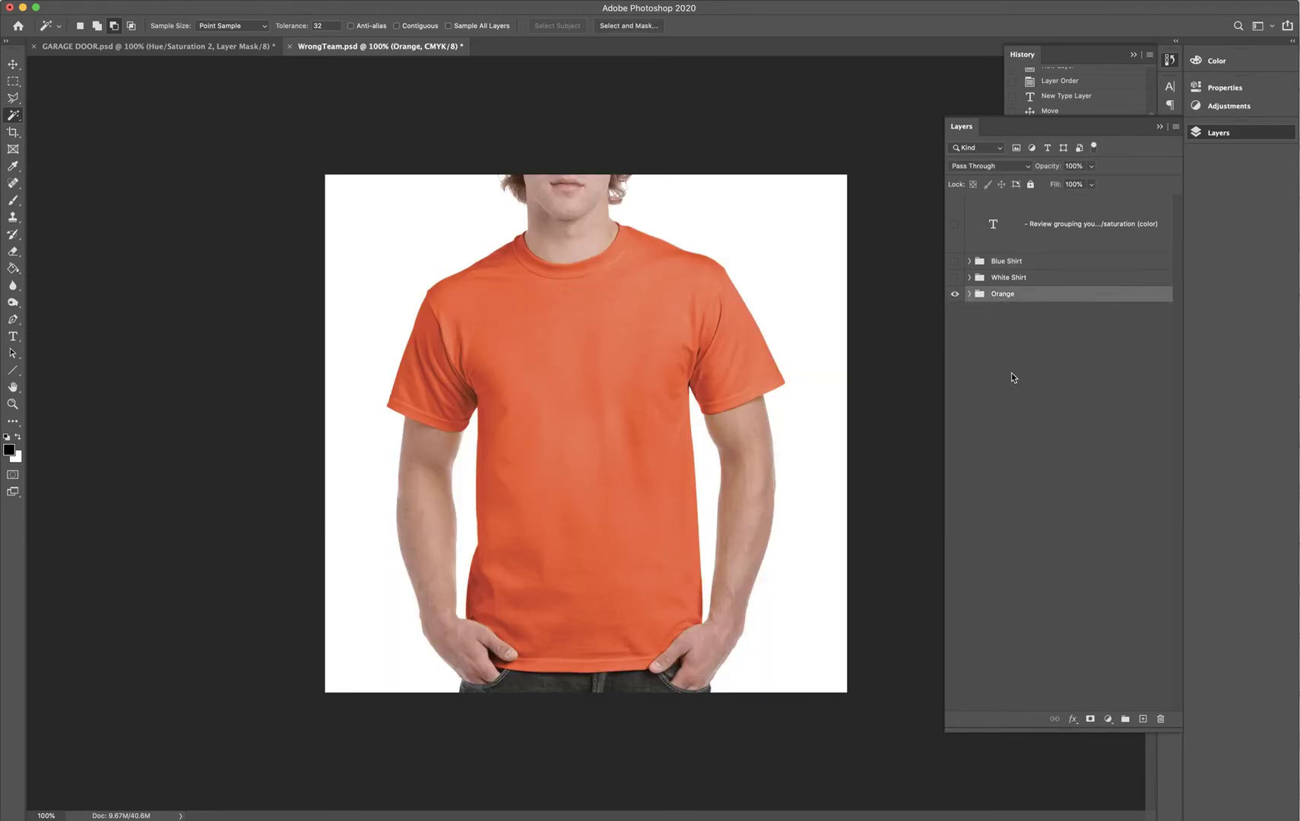
left_click(970, 294)
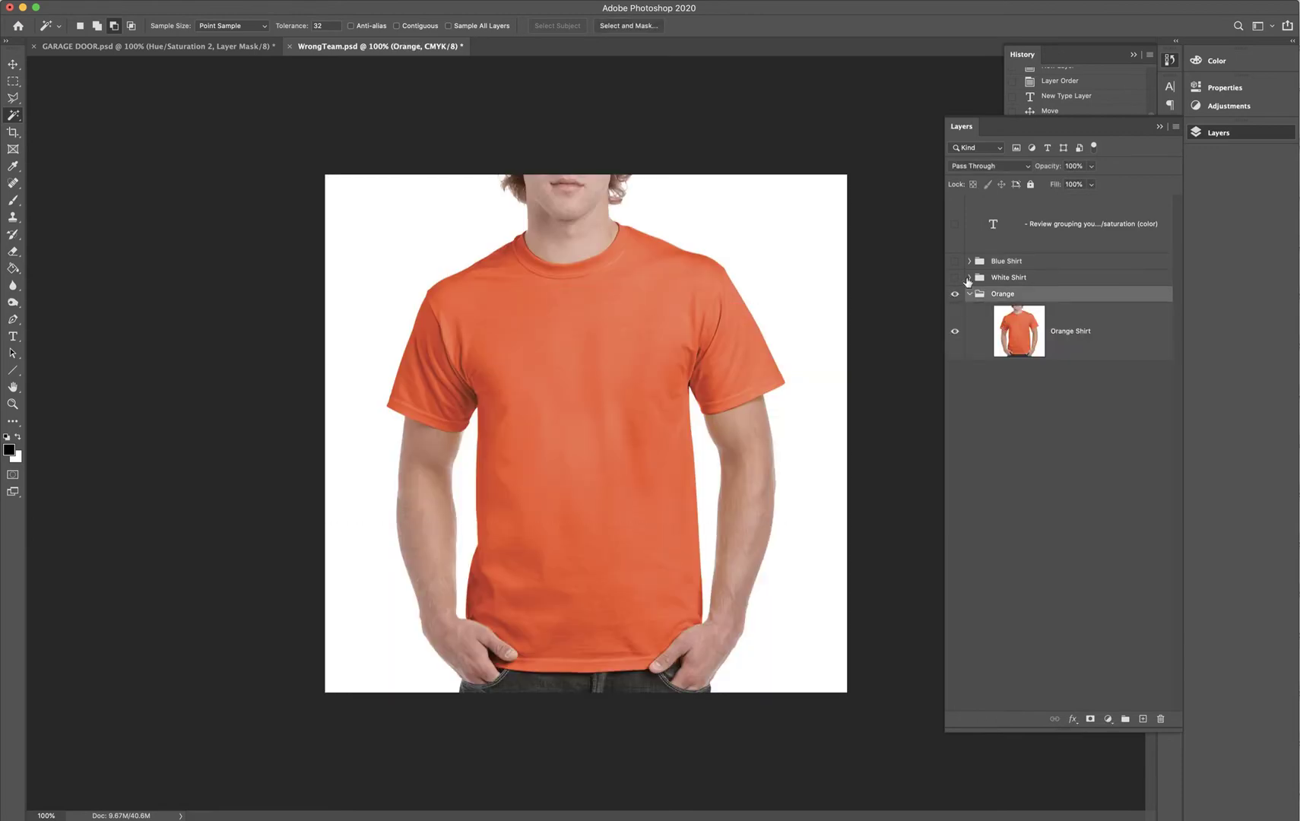
- Add a Hue/Saturation adjustment above the Orange Shirt layer with Saturation +100 and Hue -40
left_click(1028, 326)
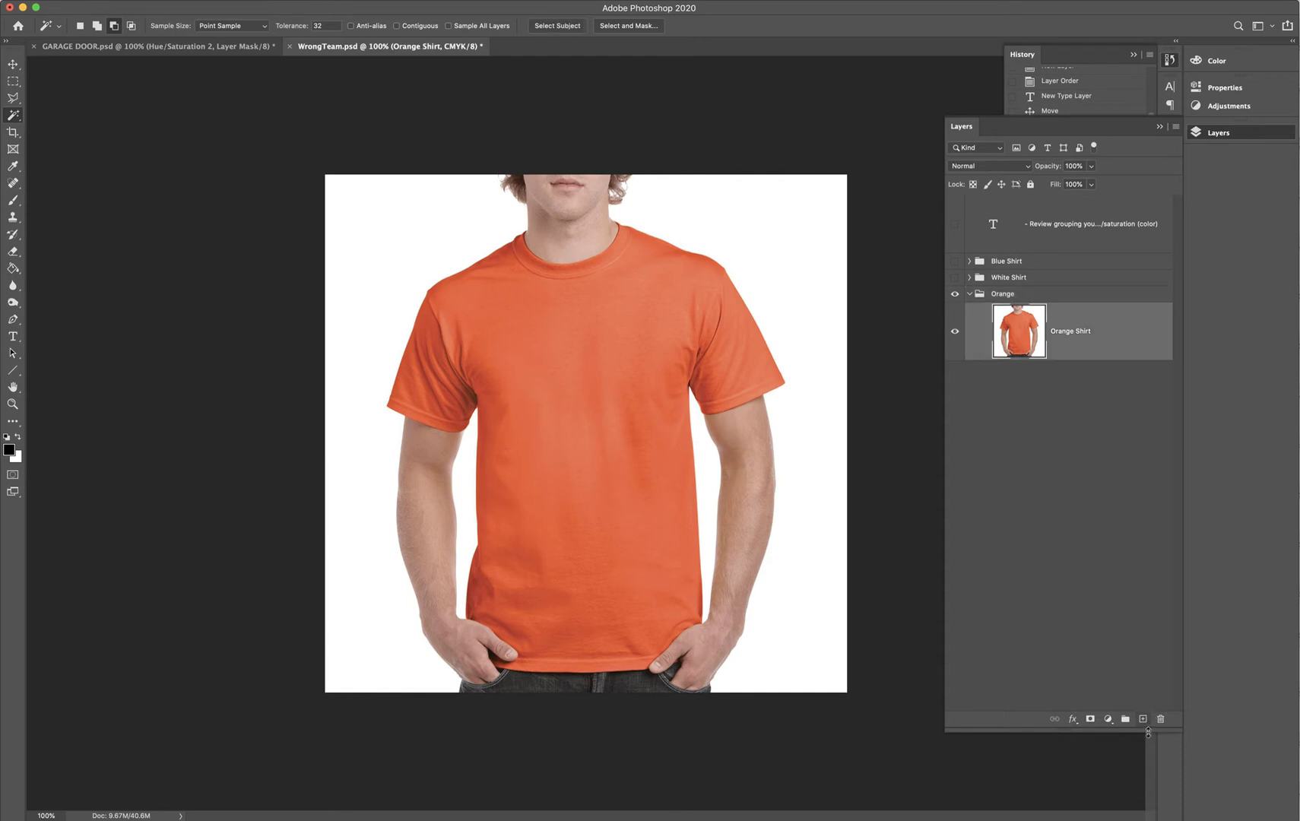
left_click(1108, 720)
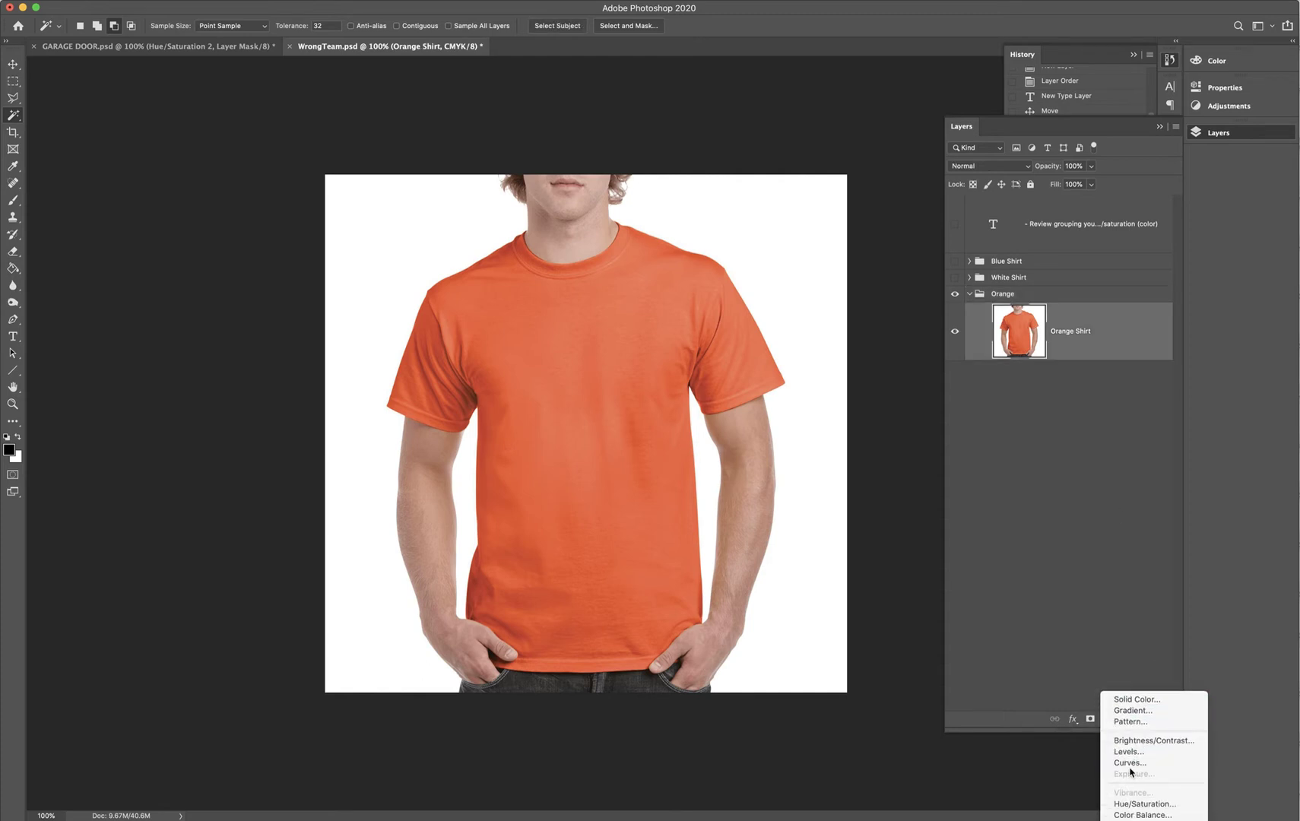
left_click(1143, 805)
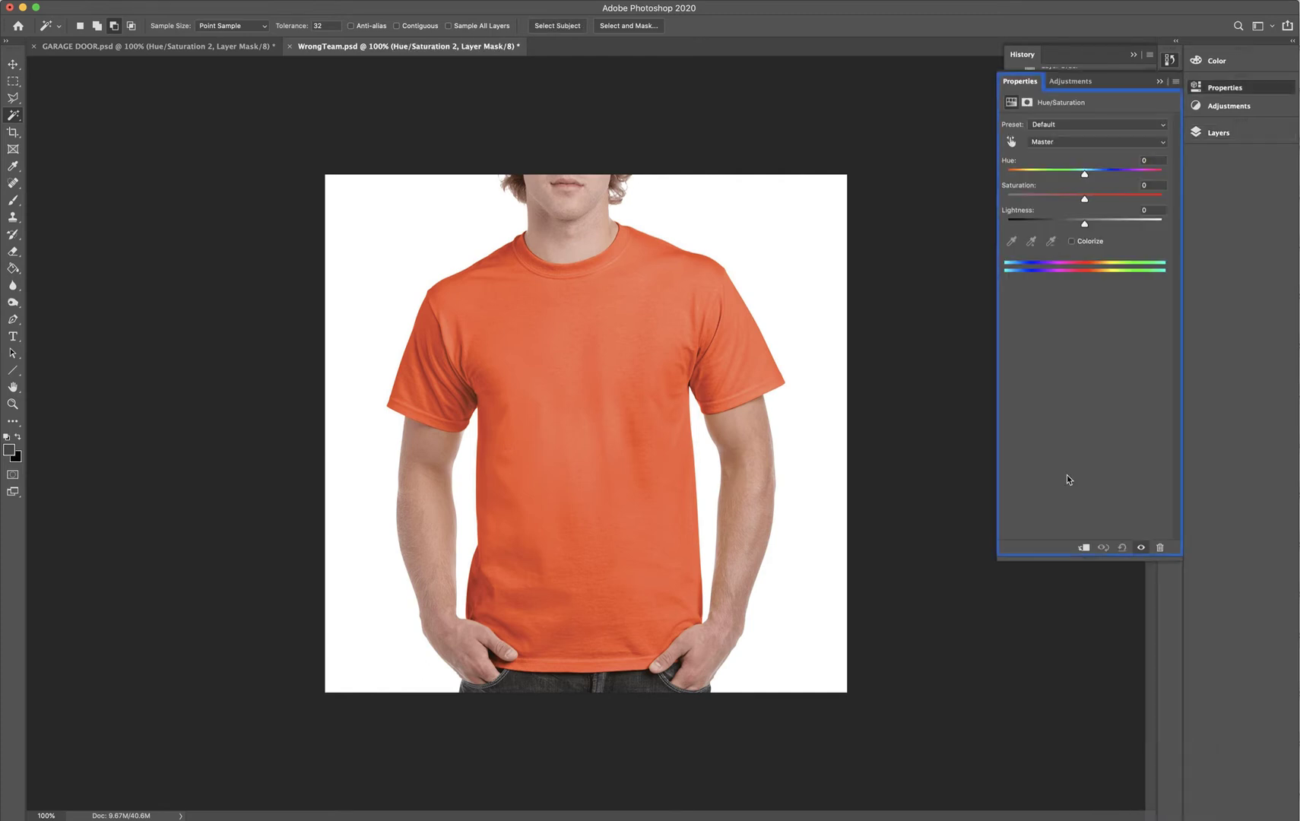
left_click_drag(1085, 202, 1163, 202)
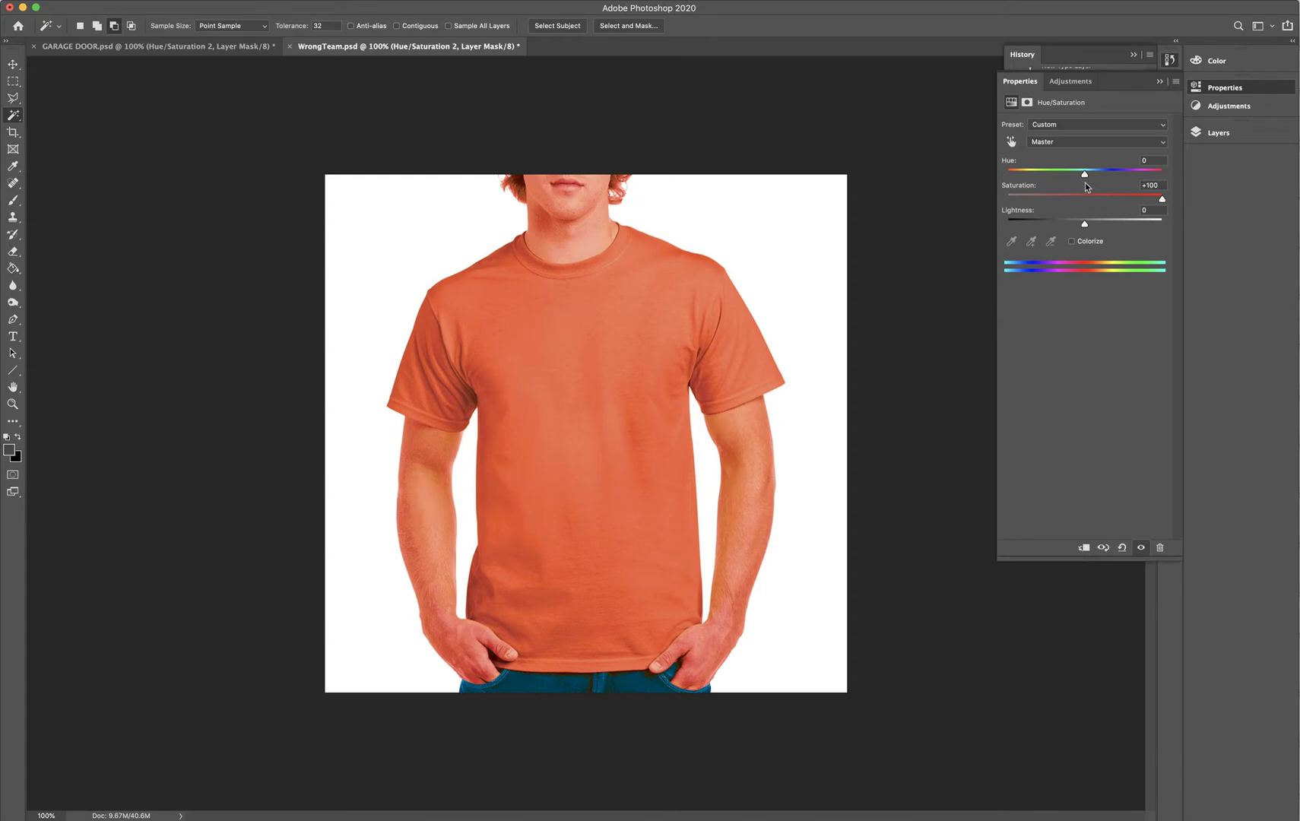
left_click_drag(1085, 174, 1054, 176)
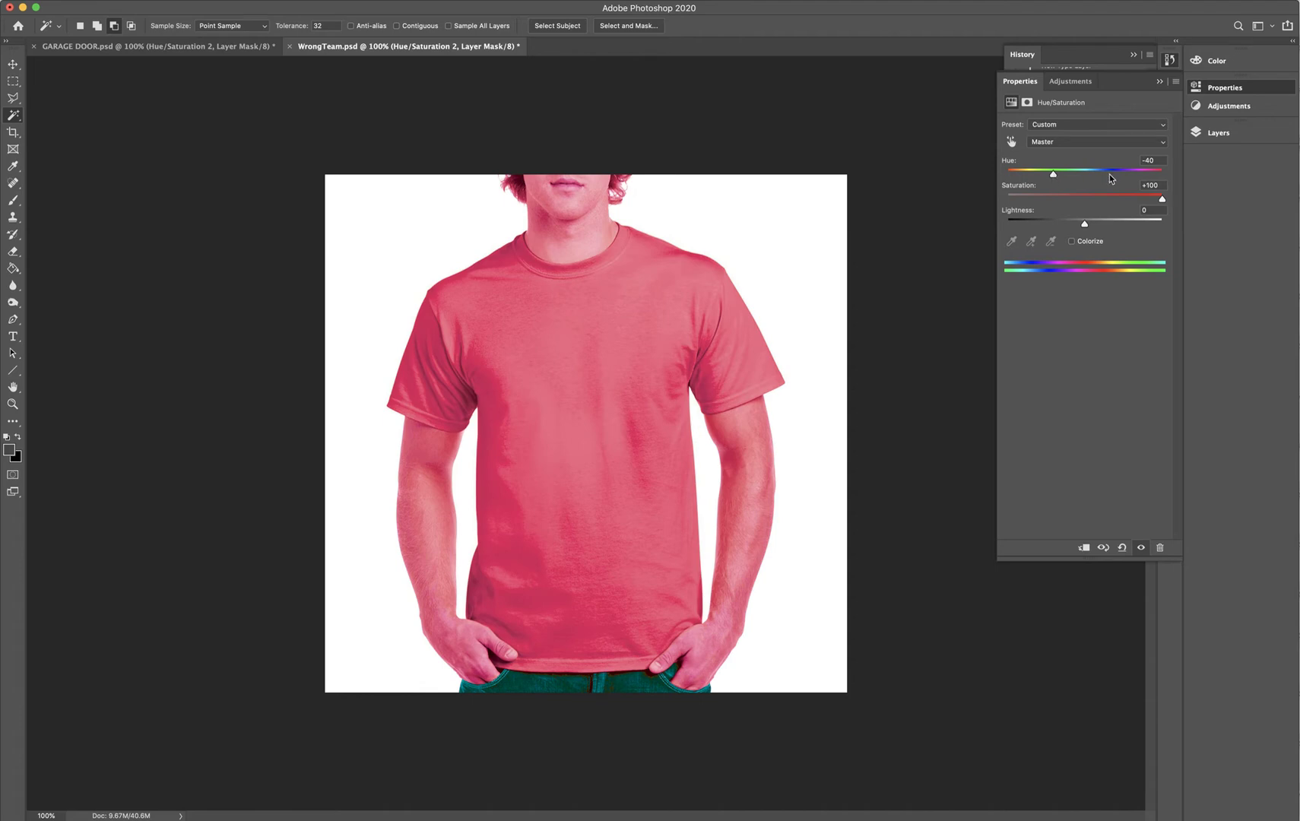
- Copy the shirt mask from the Blue Shirt group's Hue/Saturation adjustment onto the Orange group's adjustment, replacing its blank mask
left_click(1219, 132)
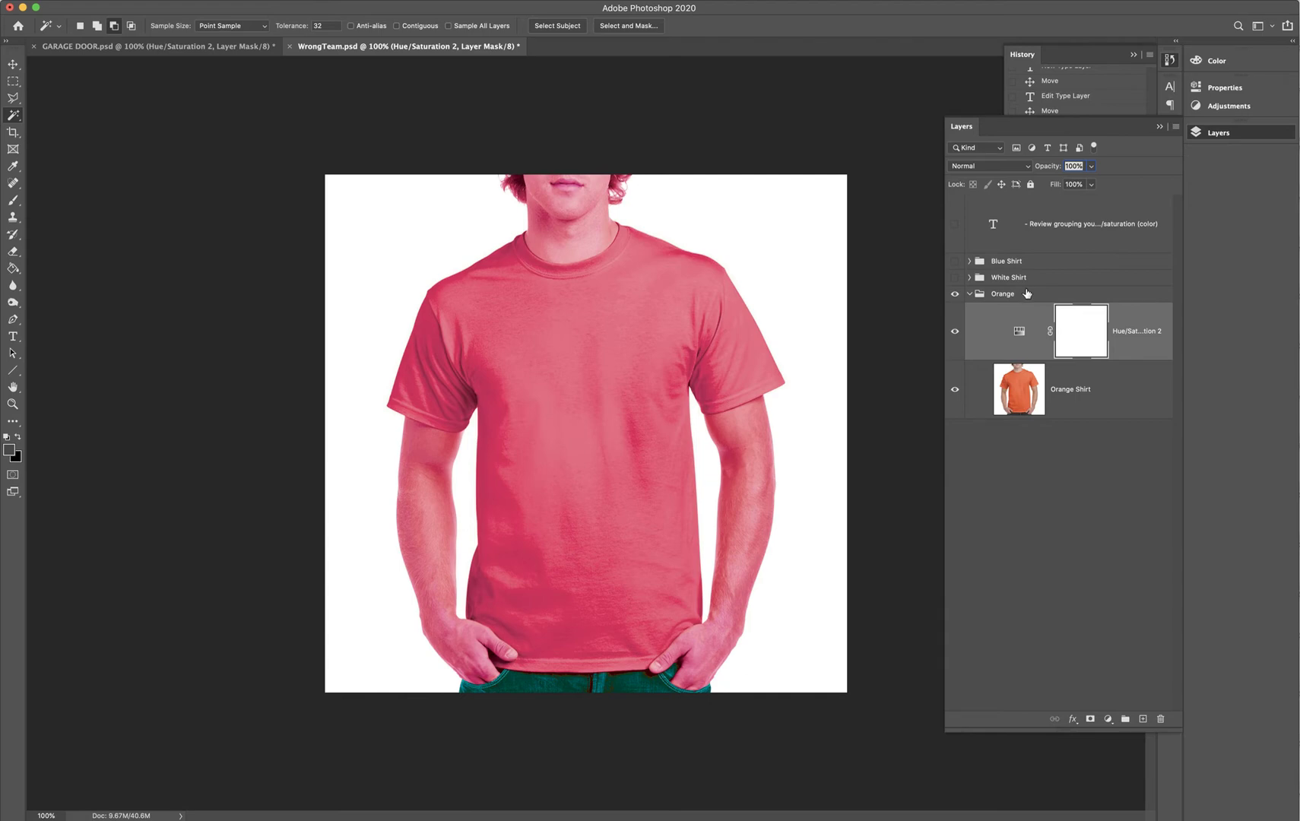
left_click(970, 261)
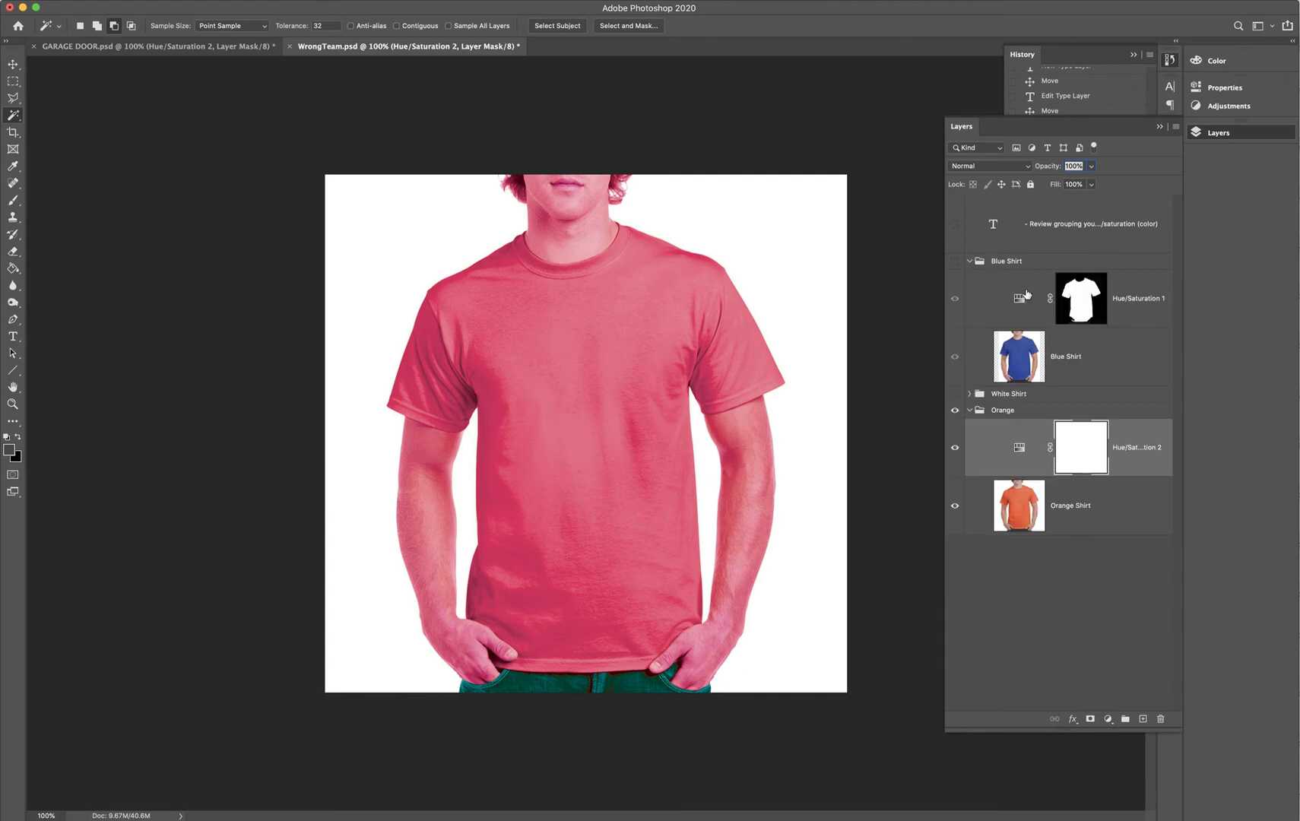
left_click(1085, 301)
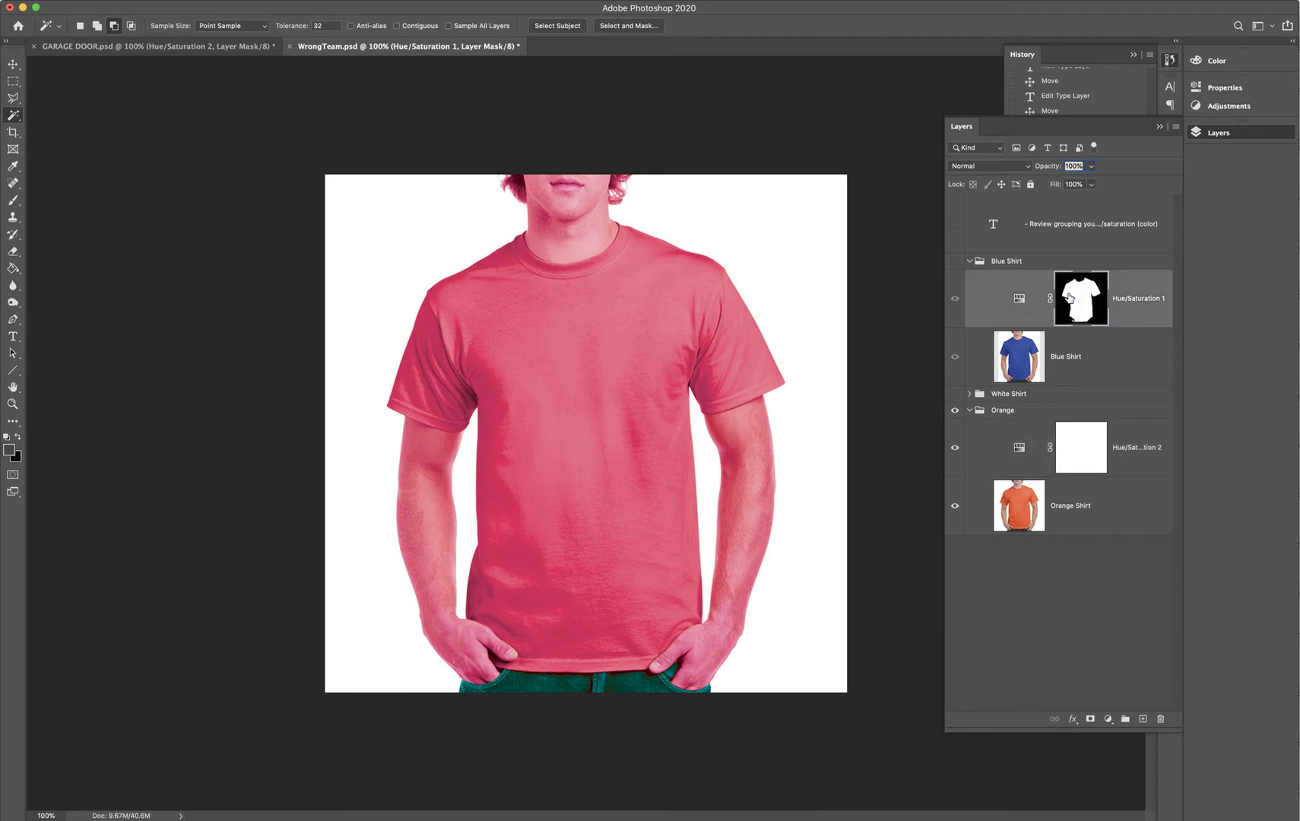
left_click_drag(1078, 299, 1079, 432)
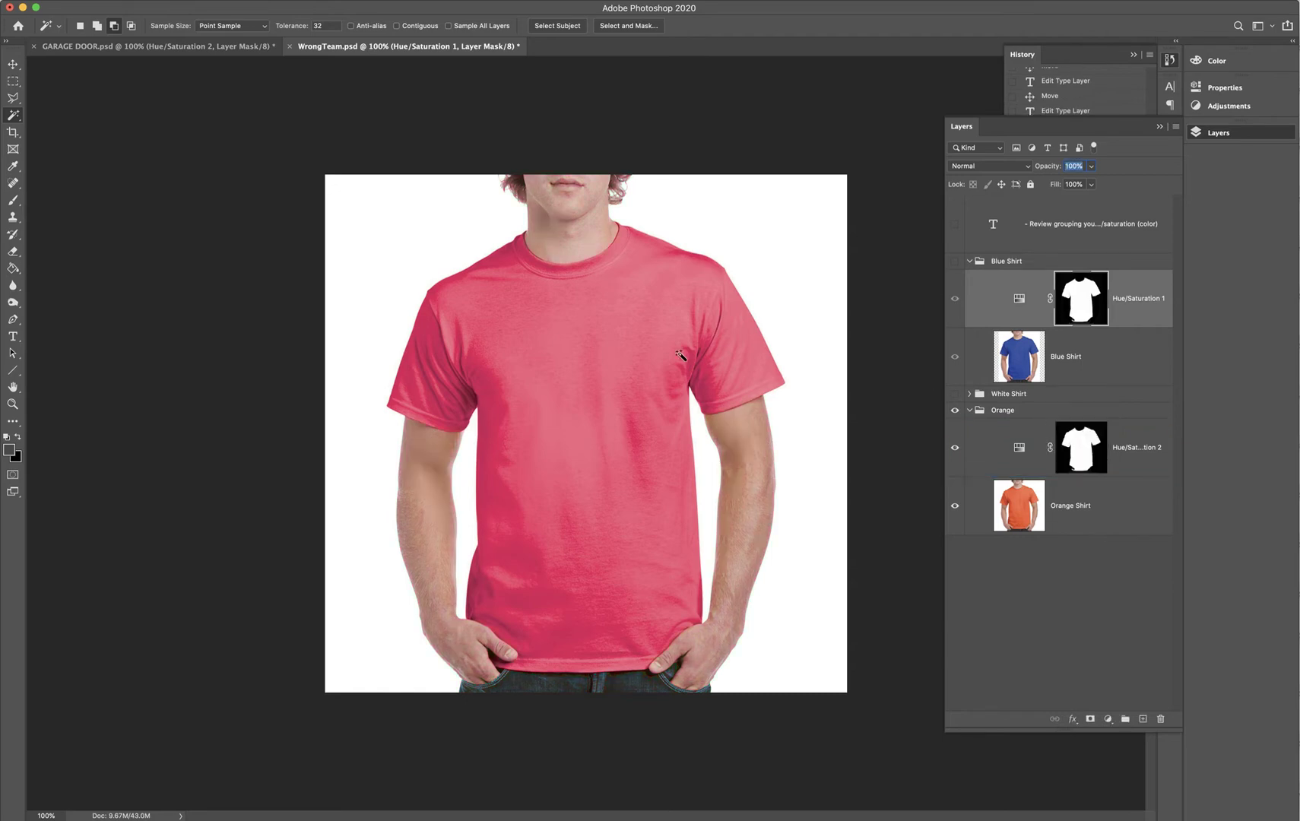
- Colorize the Orange group's Hue/Saturation adjustment with Hue 360, Saturation 95 and Lightness -49 for a dark red shirt
left_click(1091, 442)
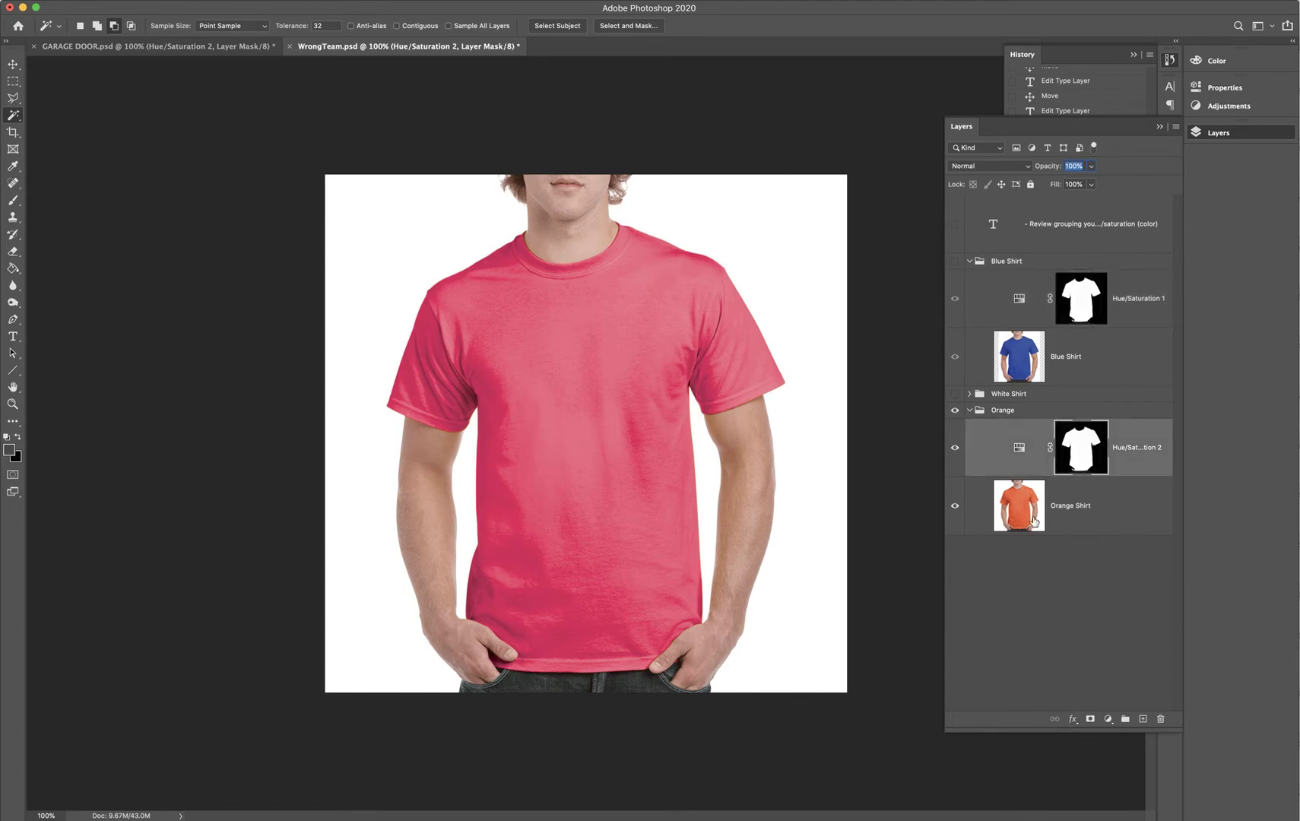
left_click(1223, 87)
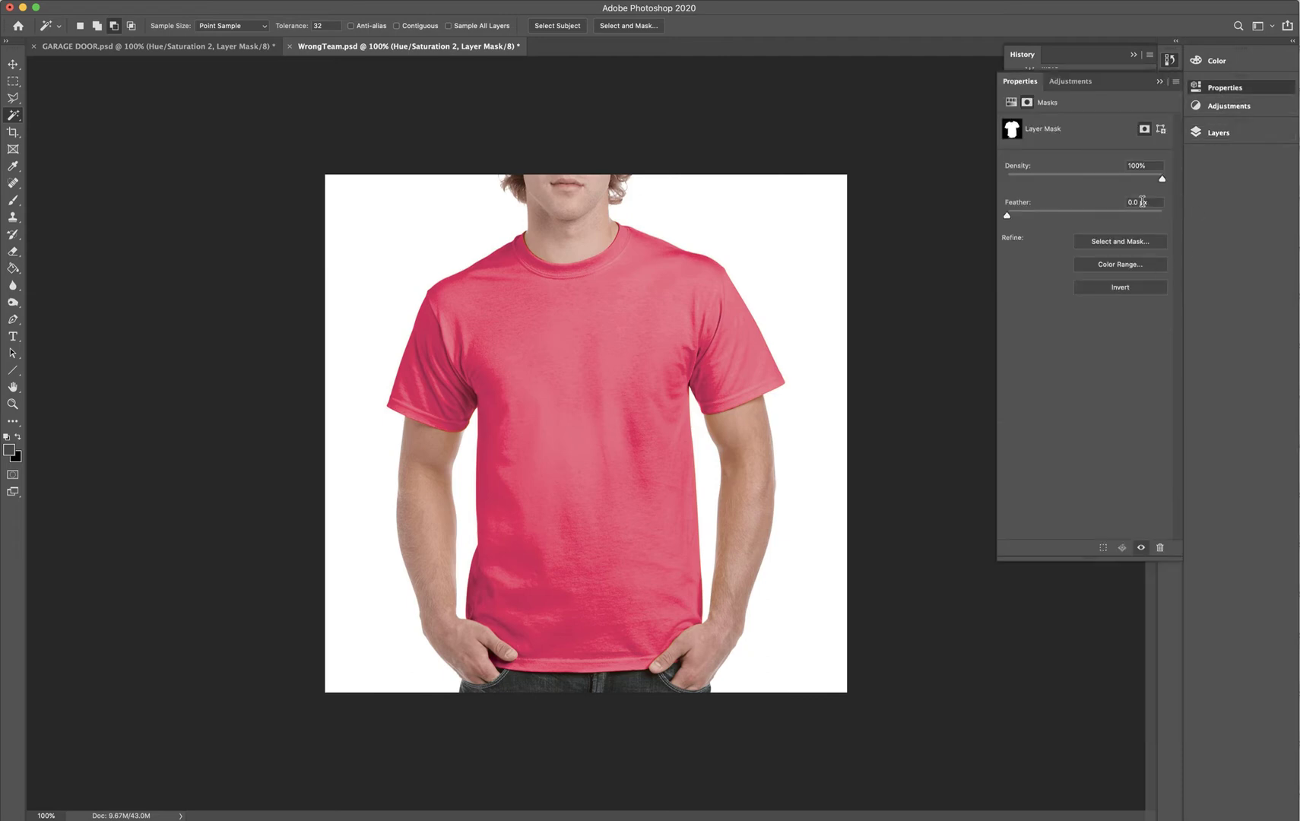
left_click(1013, 102)
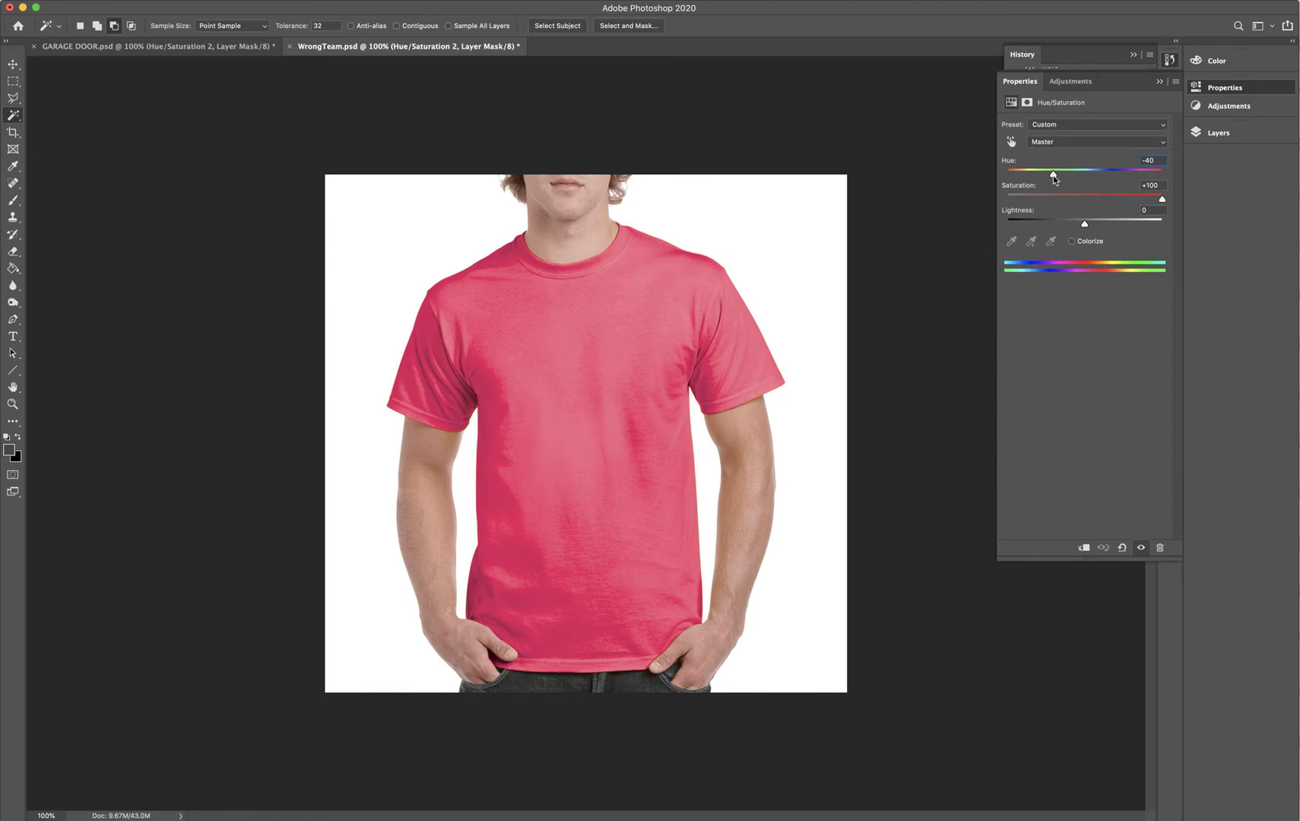
mouse_move(1054, 177)
left_mouse_down()
mouse_move(1042, 178)
mouse_move(1057, 183)
left_mouse_up()
left_click(1071, 241)
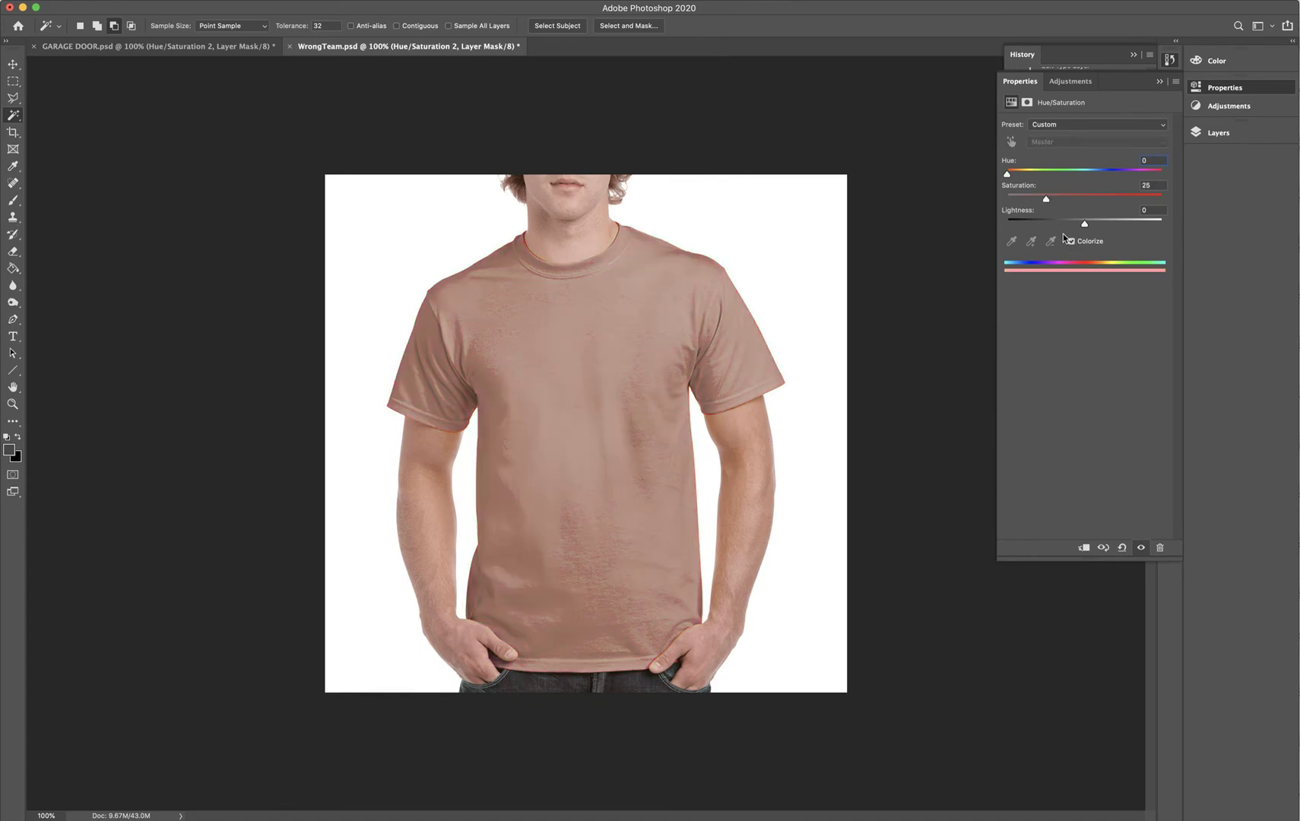
left_click_drag(1008, 175, 1171, 176)
left_click_drag(1062, 199, 1154, 200)
left_click_drag(1085, 225, 1047, 228)
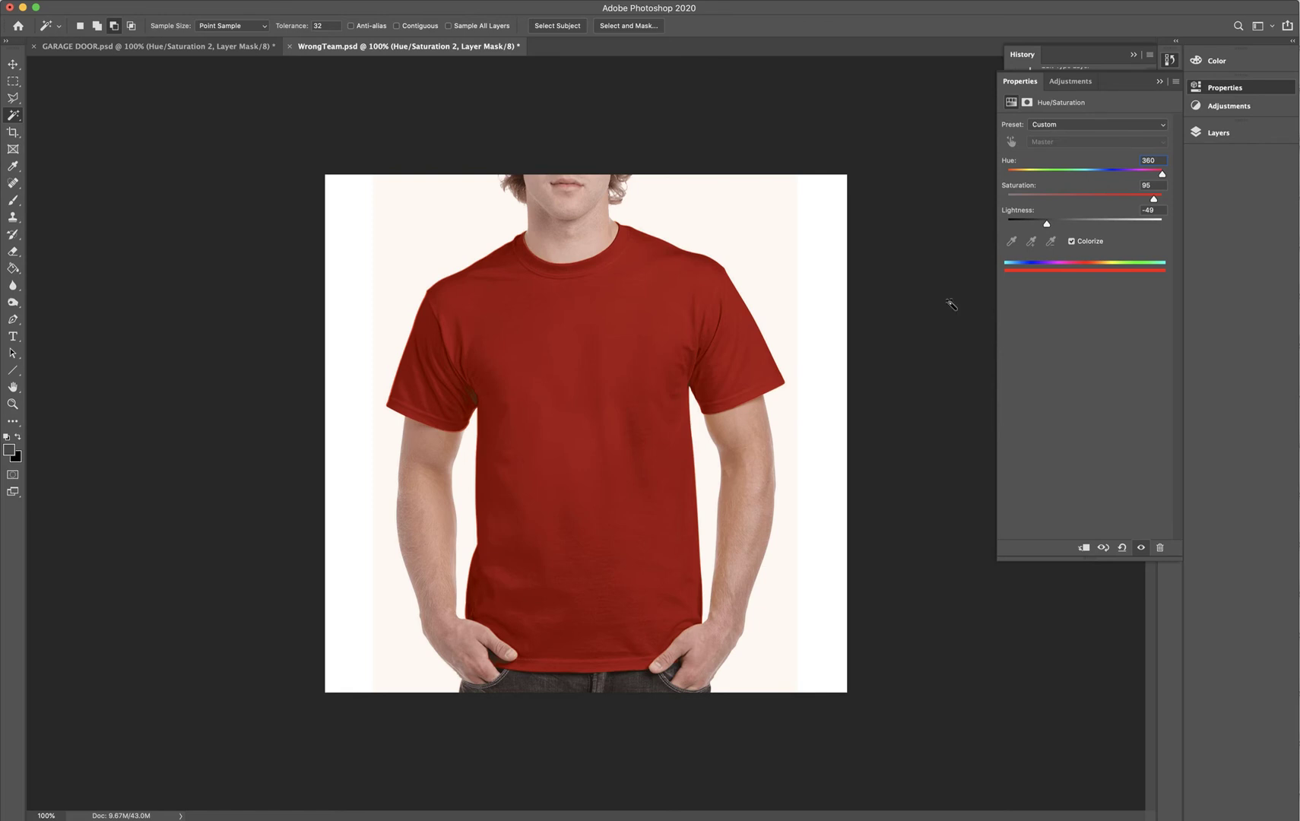
- Inspect the red shirt's edges up close, comparing the Orange group with its Hue/Saturation adjustment off and on
key("super+equal")
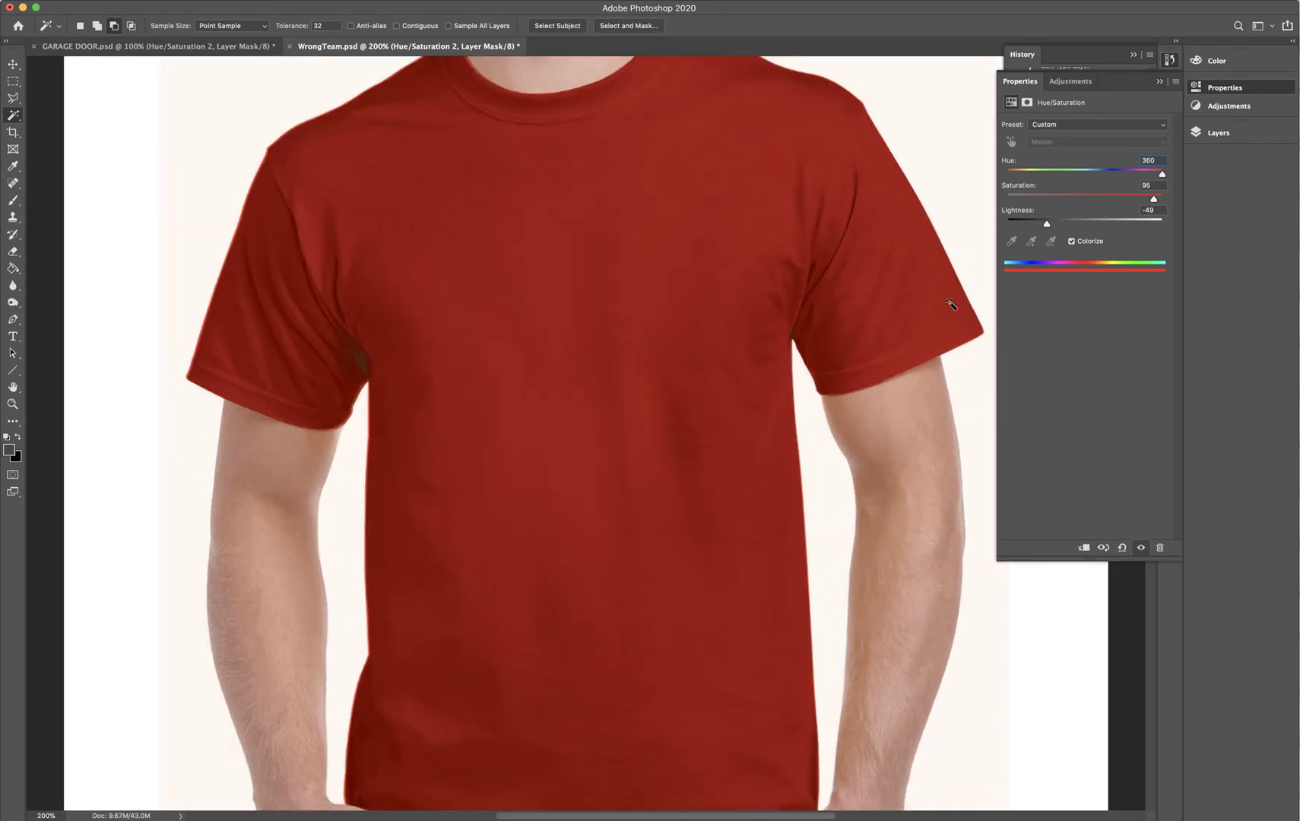
scroll(599, 266, "up", 2)
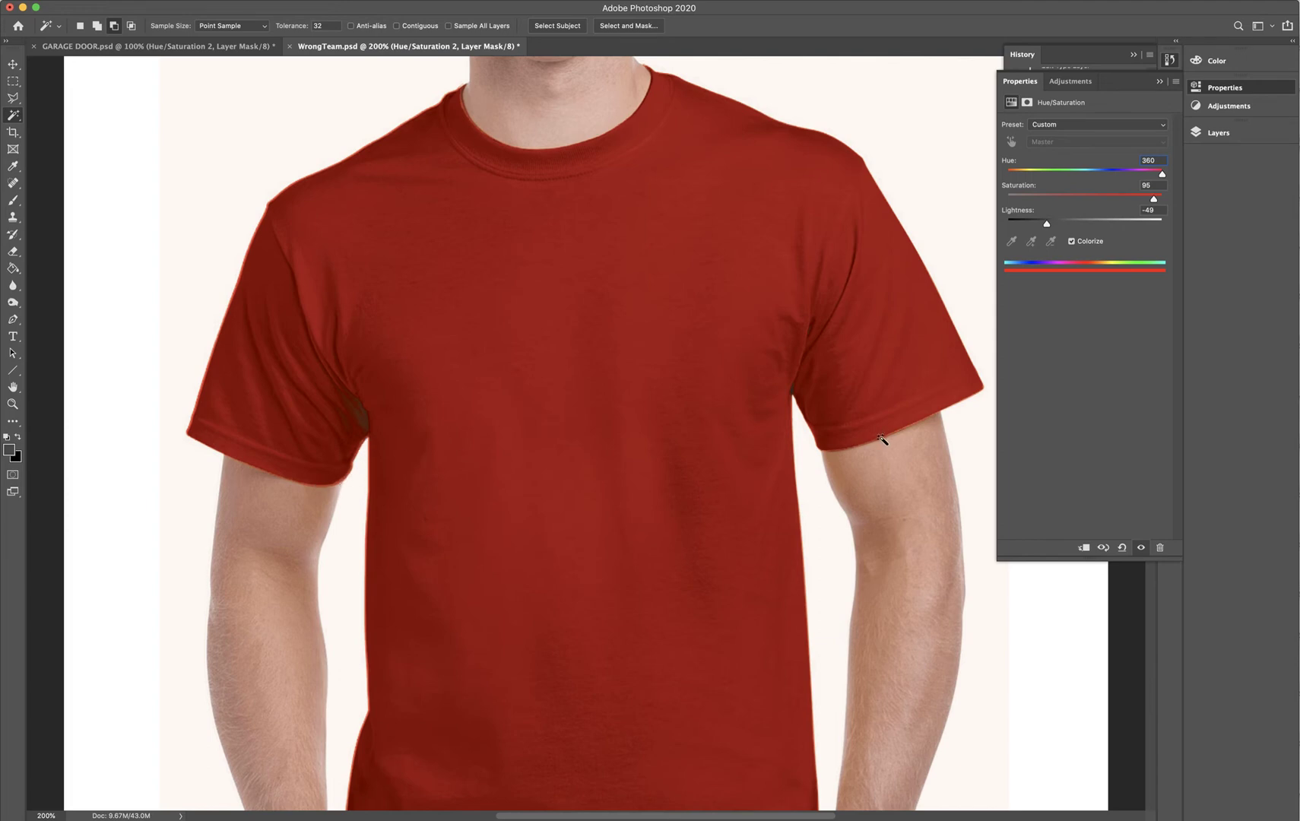
left_click(1231, 134)
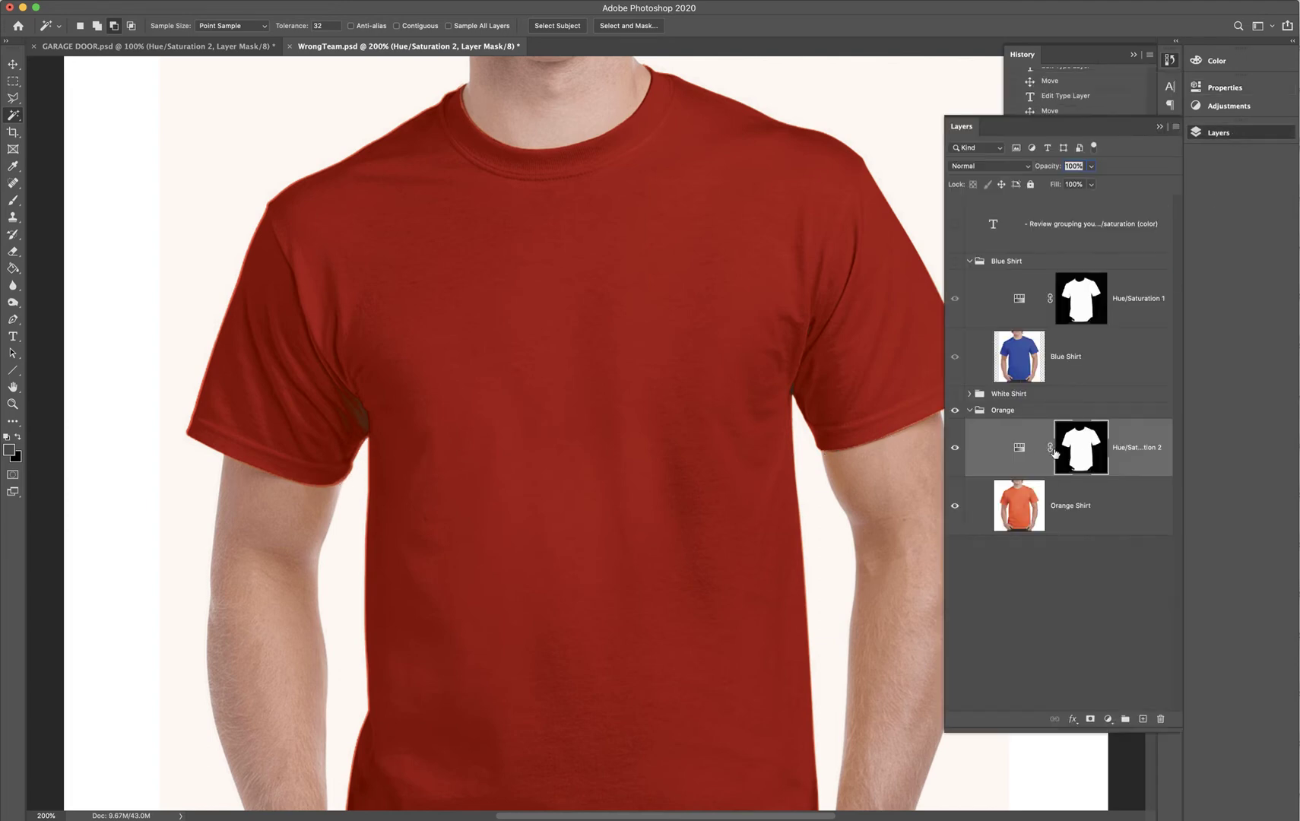
left_click(955, 448)
left_click(955, 447)
left_click_drag(342, 481, 342, 481)
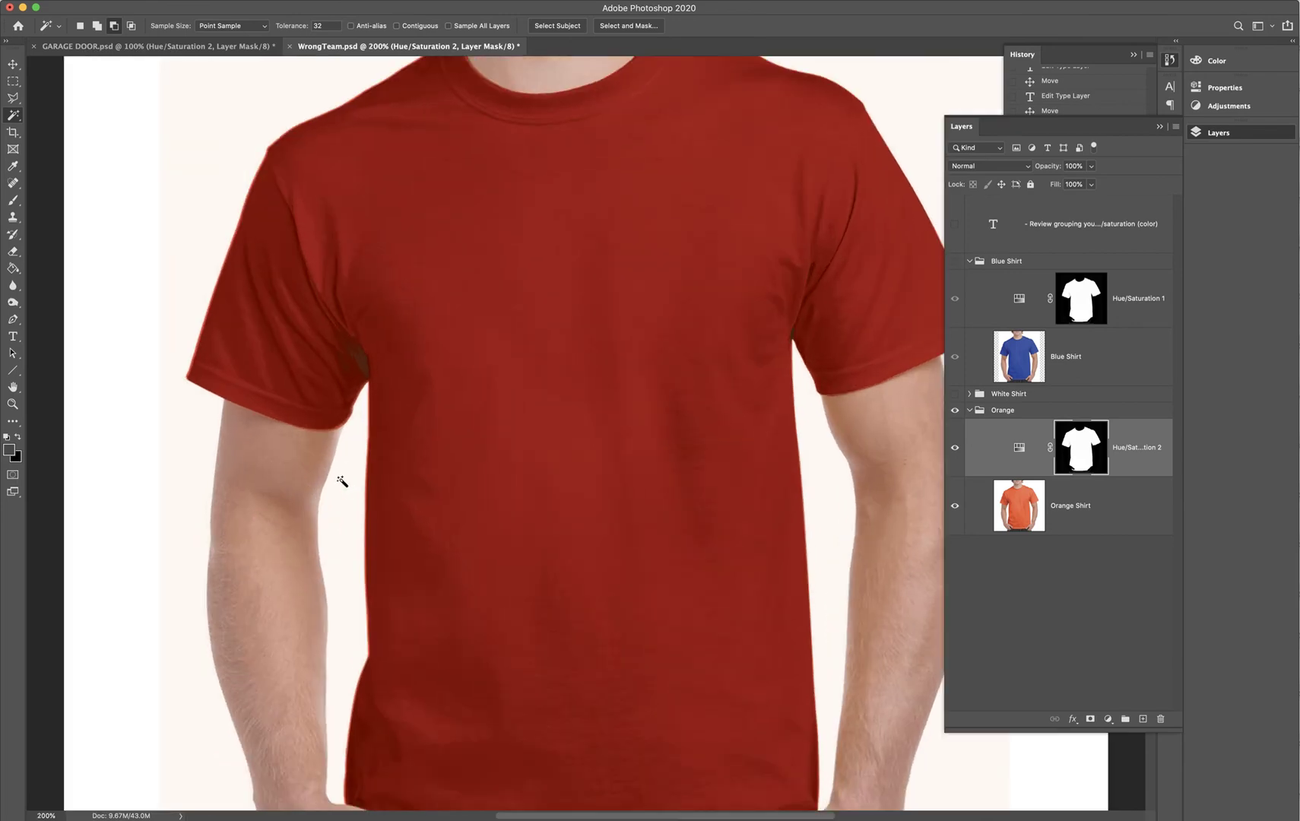
- Brush white on the Orange adjustment's mask along the collar and sleeve hem edges to cover the remaining uncolored fringe
scroll(386, 436, "up", 5)
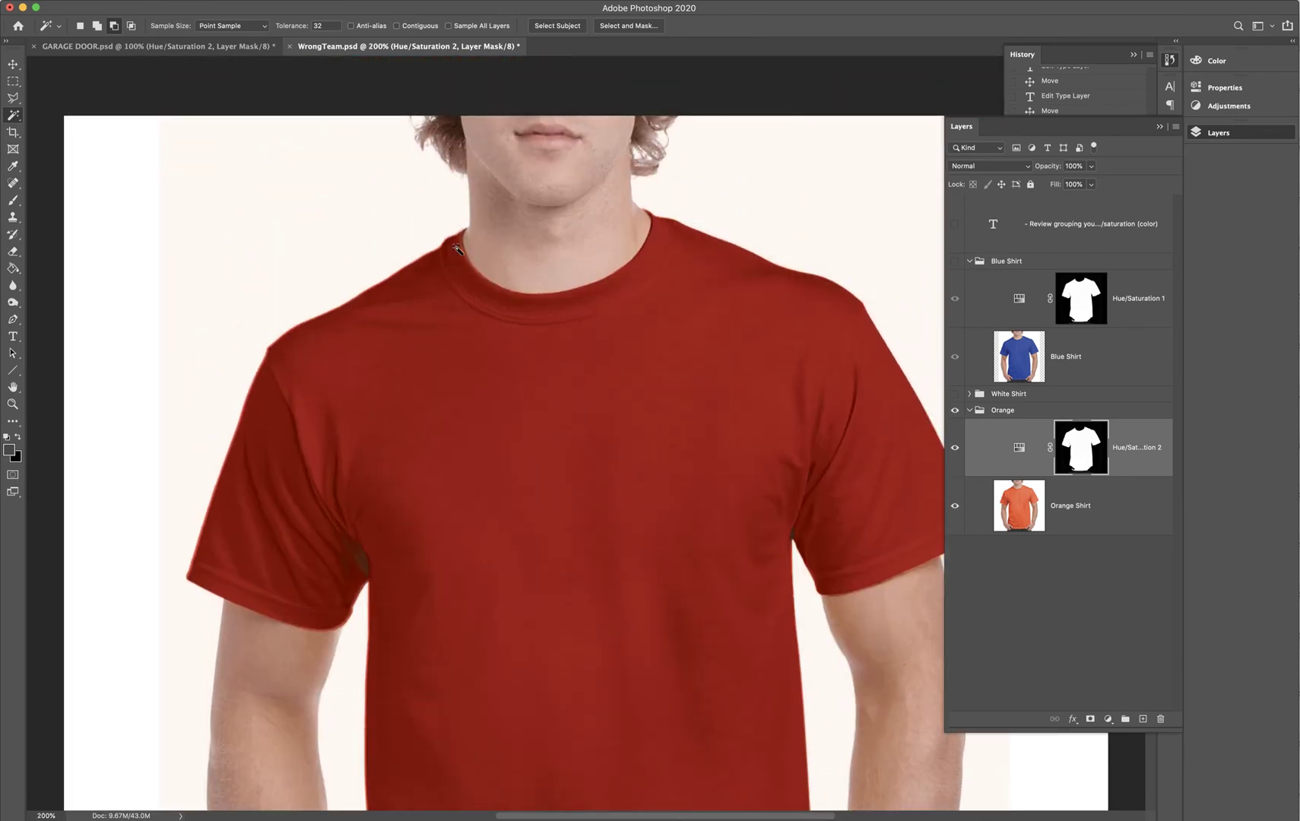
scroll(456, 249, "up", 1)
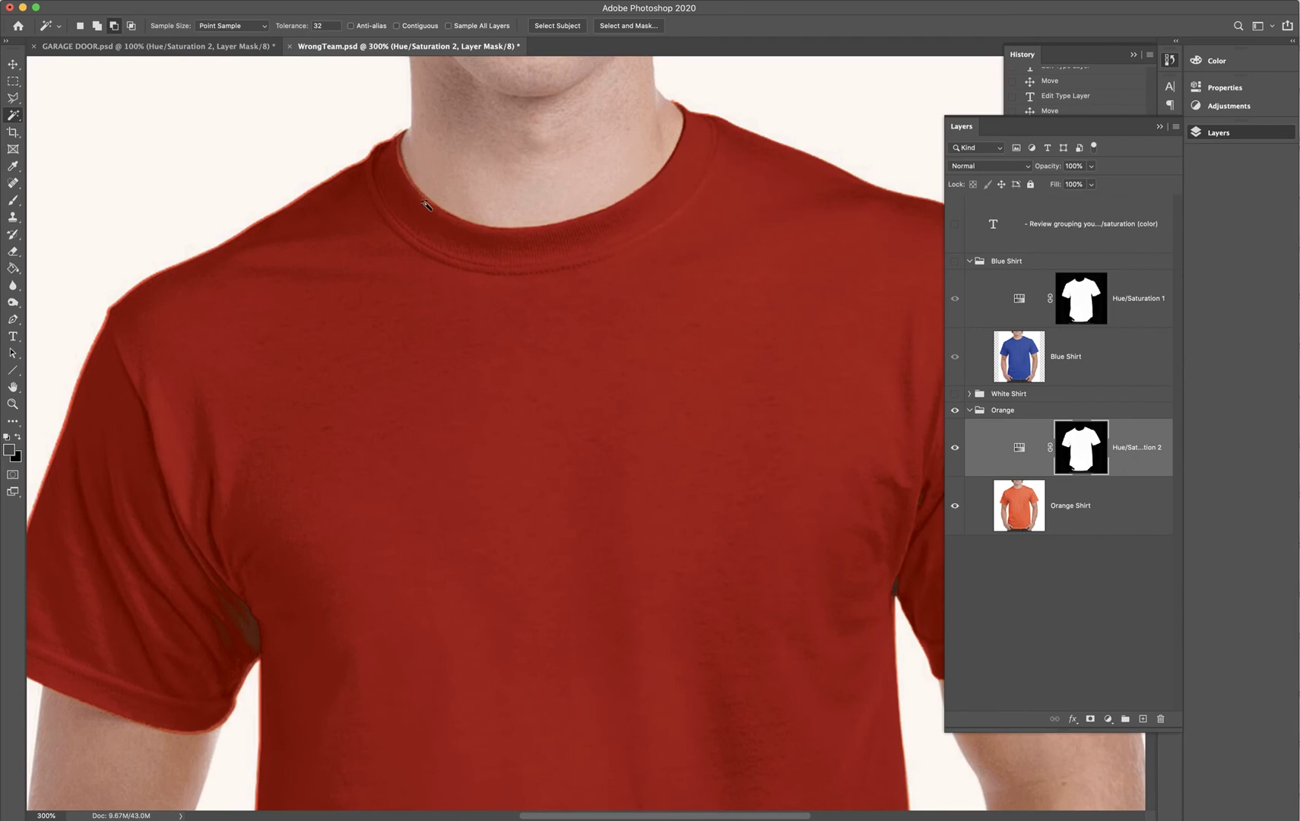
key("b")
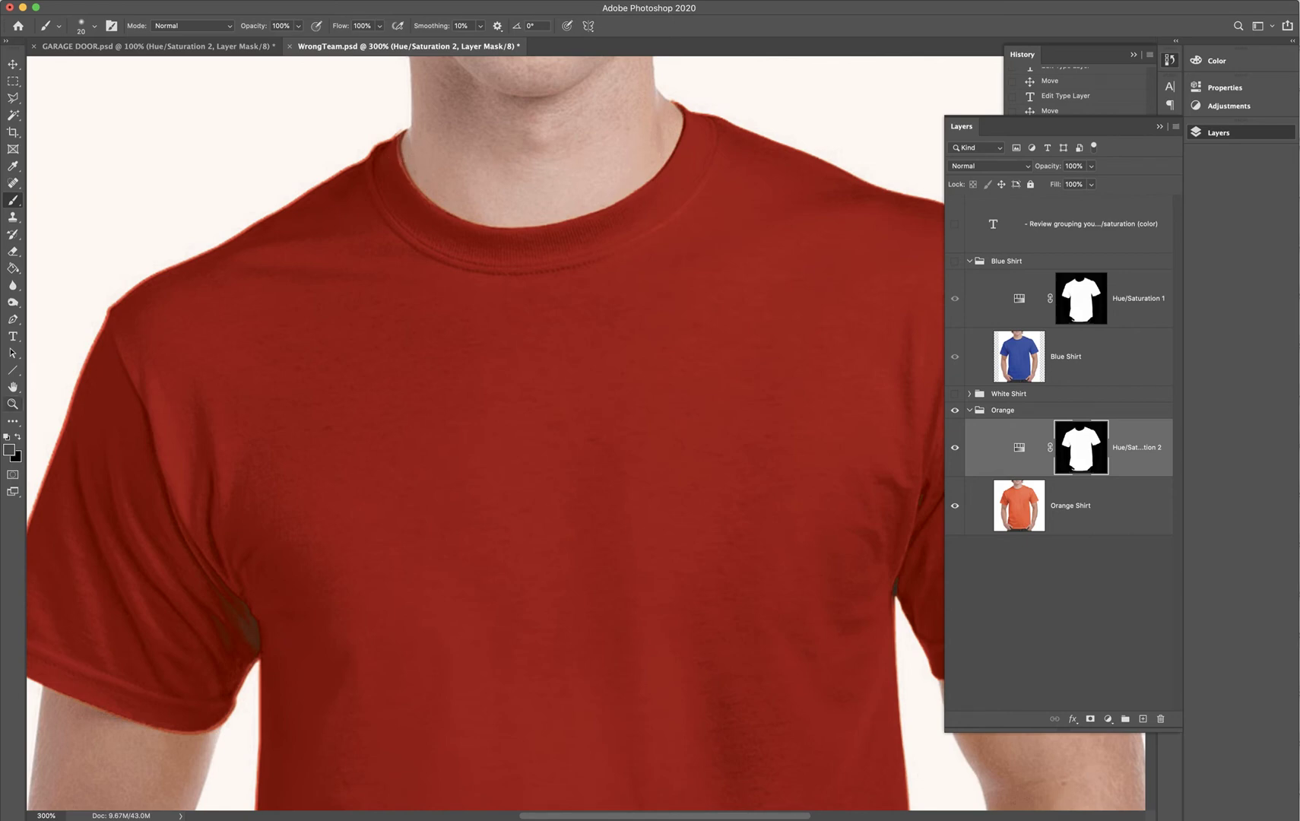
left_click(20, 438)
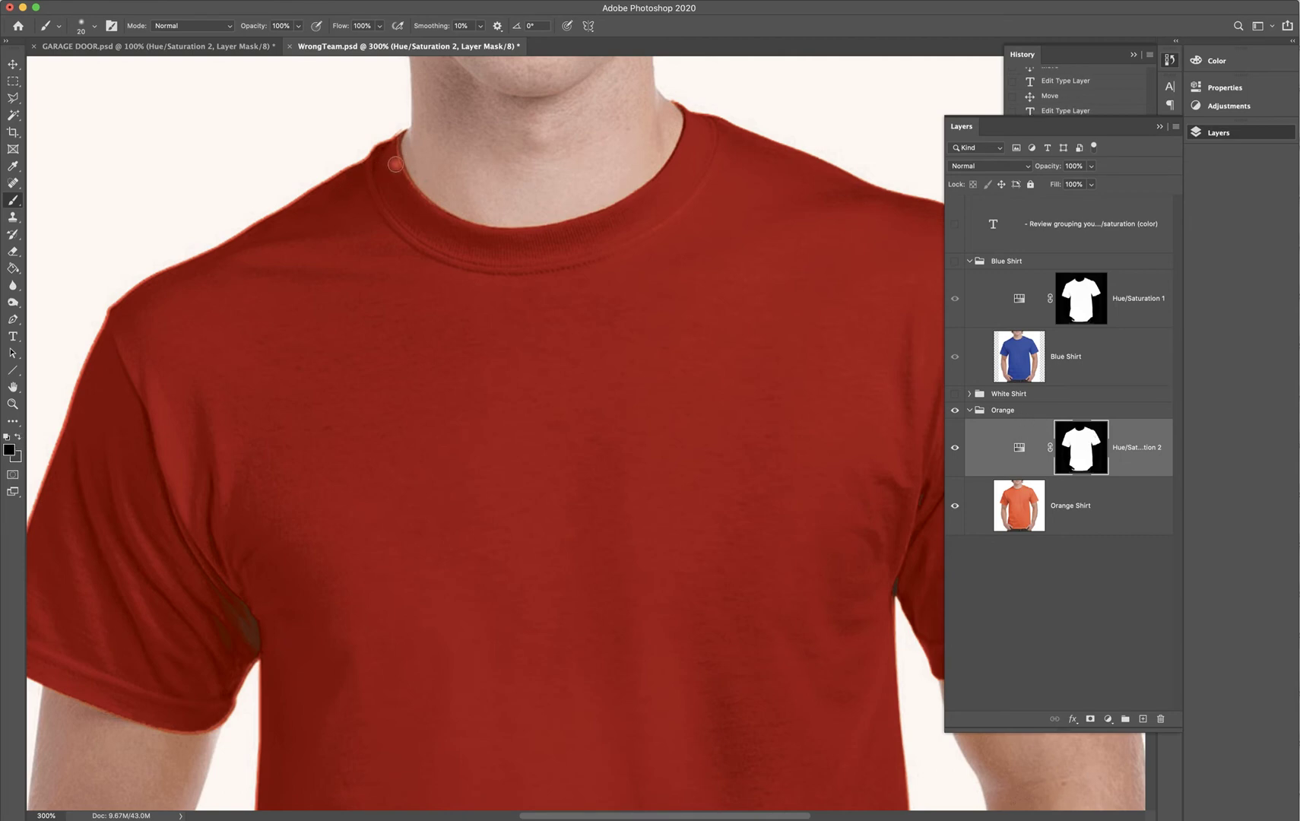
left_click(18, 437)
left_click(394, 164)
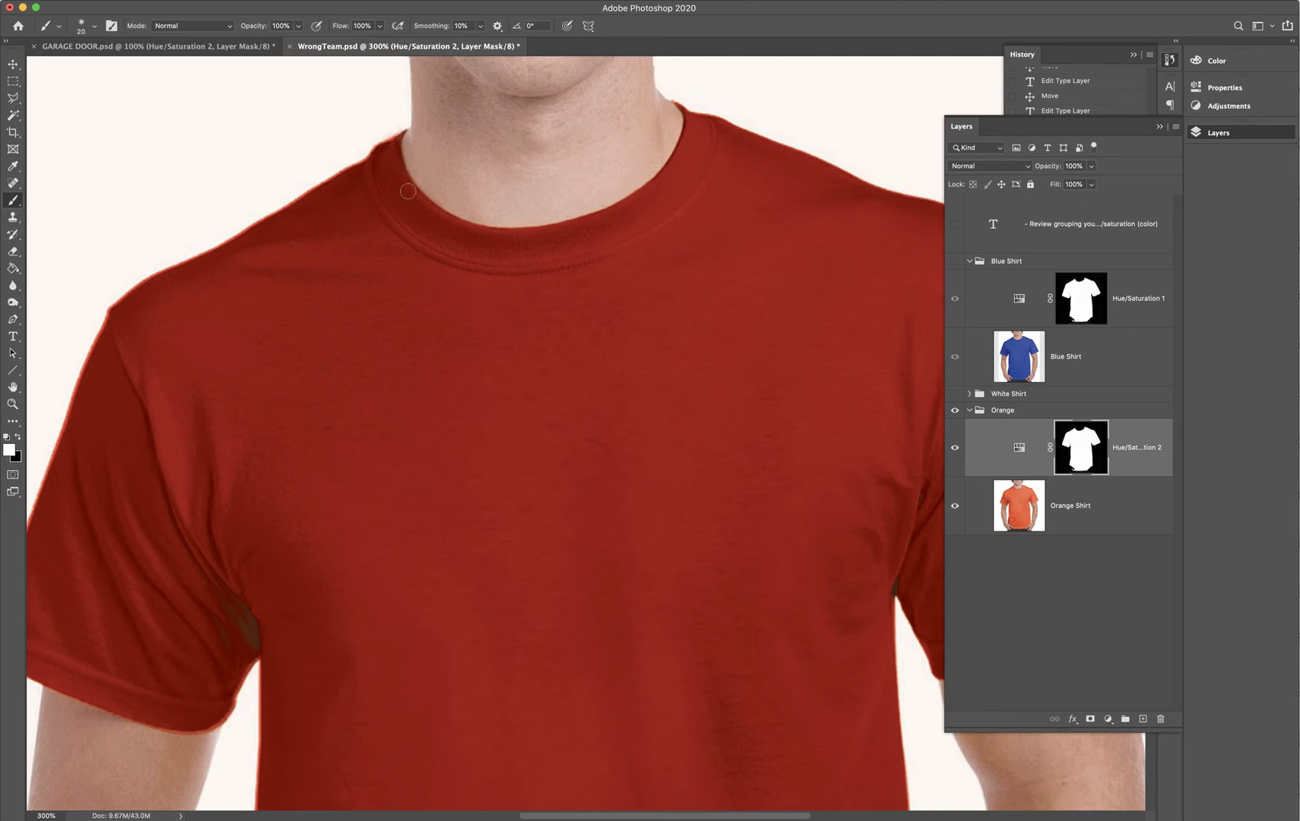
scroll(540, 342, "down", 5)
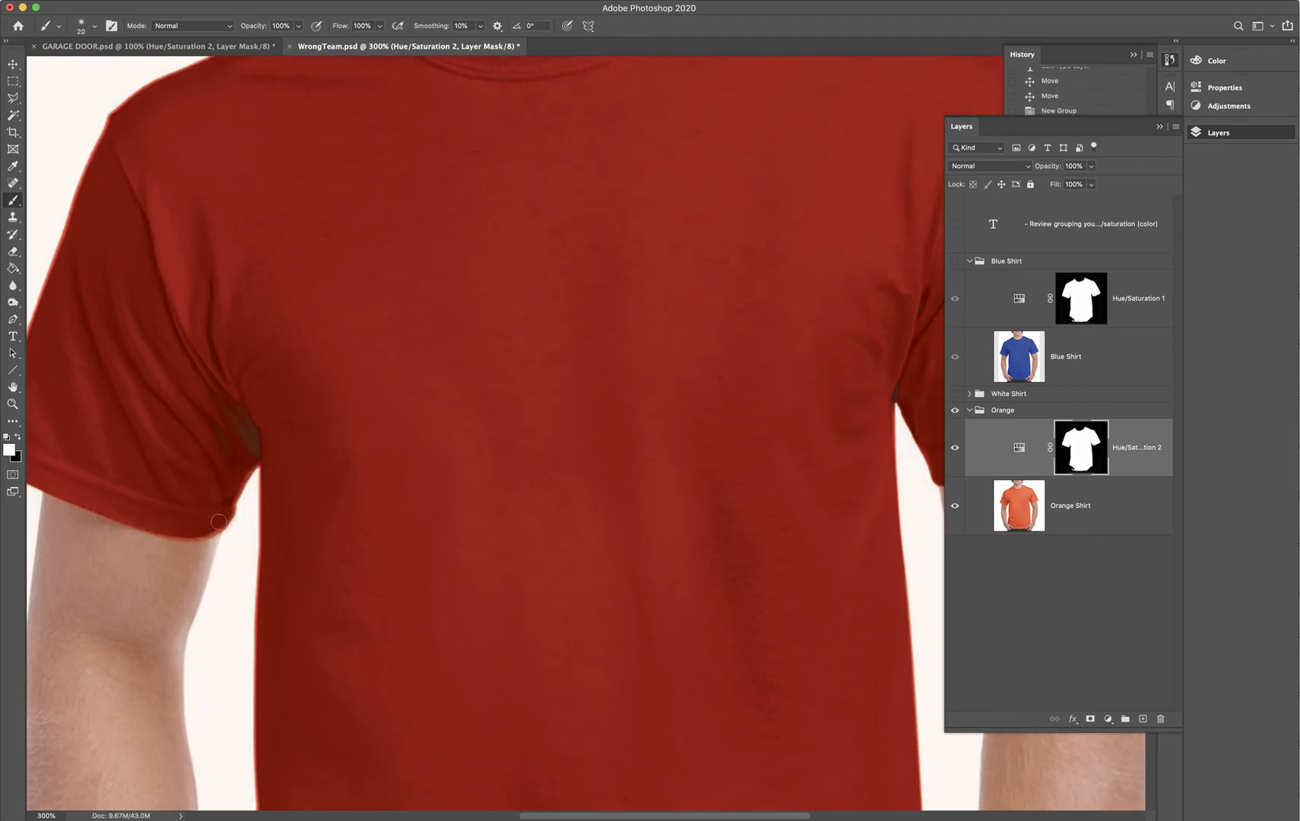
mouse_move(203, 530)
left_mouse_down()
mouse_move(114, 513)
mouse_move(166, 503)
mouse_move(82, 496)
left_mouse_up()
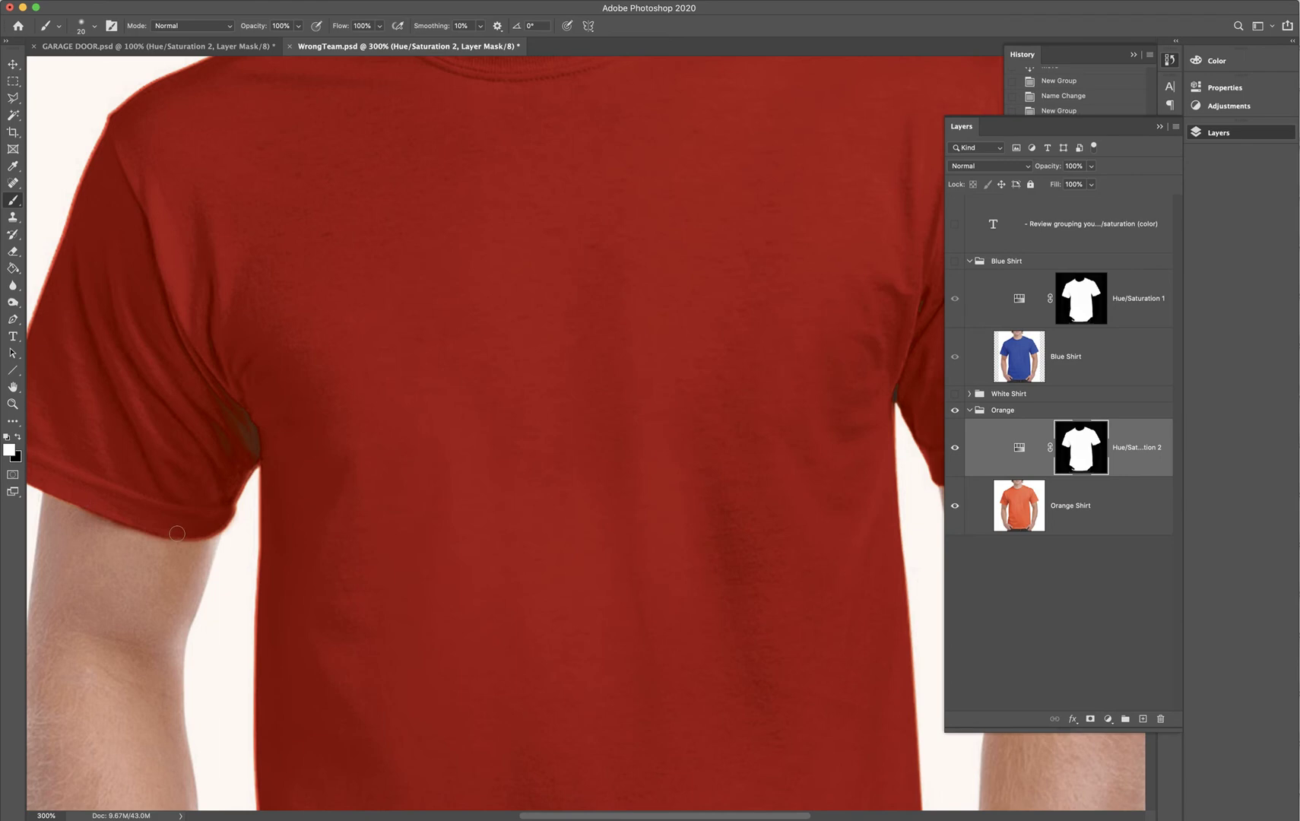
mouse_move(203, 531)
left_mouse_down()
mouse_move(225, 517)
mouse_move(232, 484)
mouse_move(229, 493)
left_mouse_up()
key("super+minus")
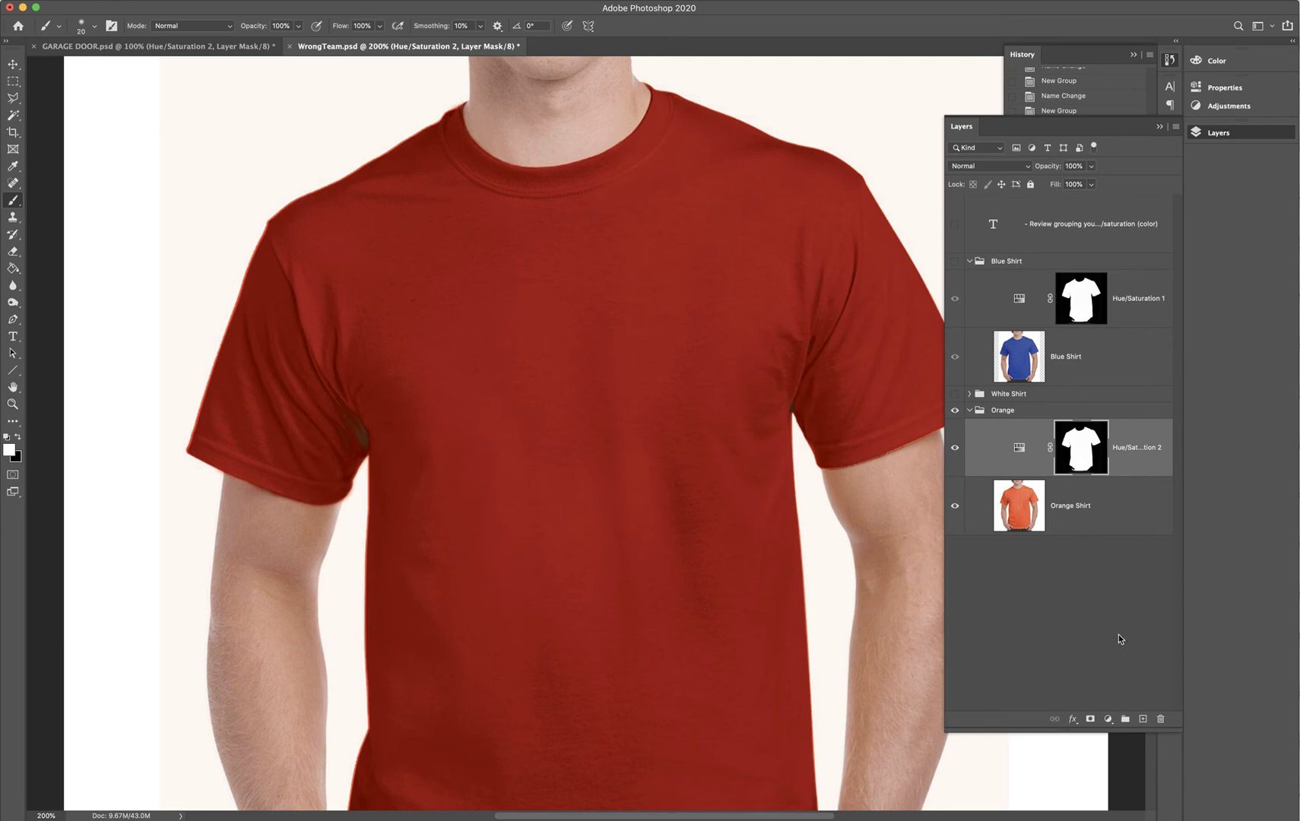
- Collapse the Orange group, and show and expand the White Shirt group
left_click(970, 410)
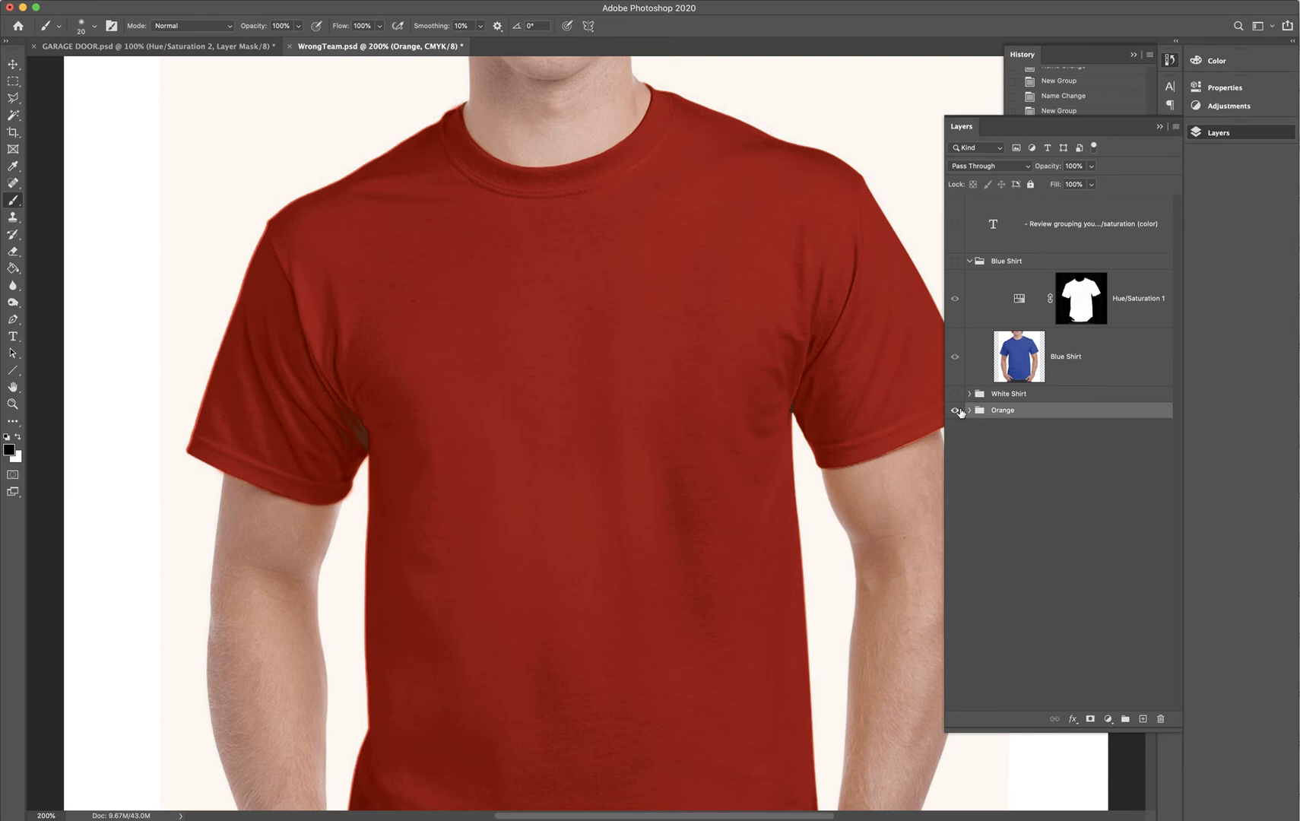
left_click(955, 394)
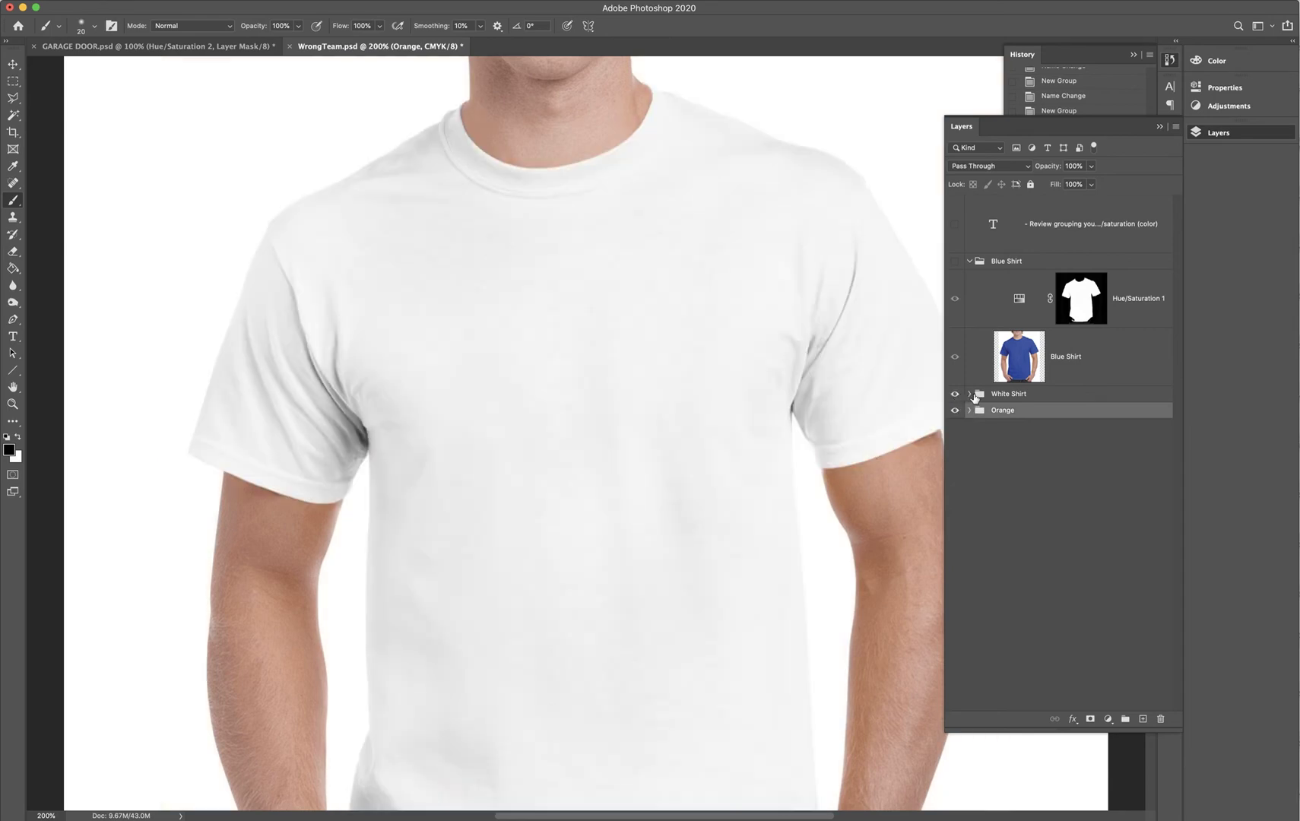
left_click(968, 394)
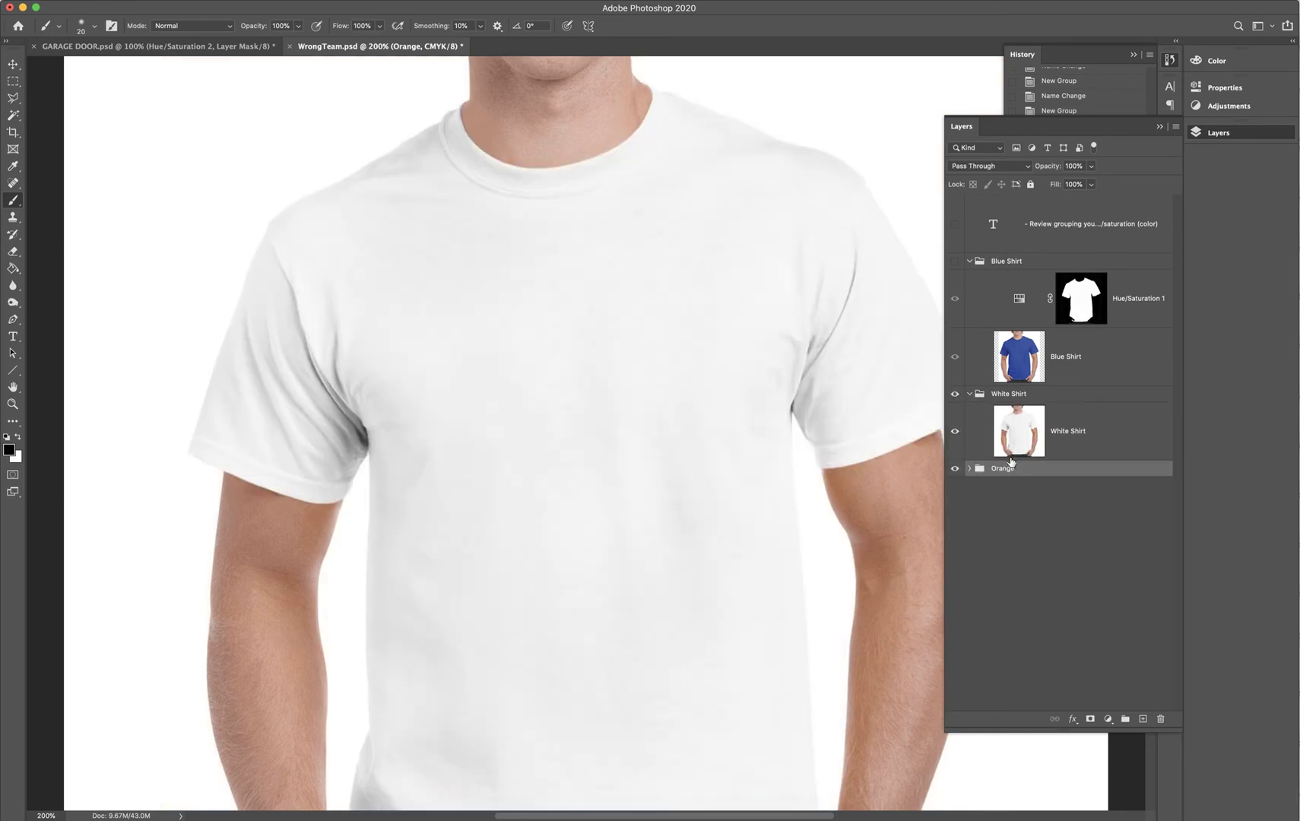
key("super+minus")
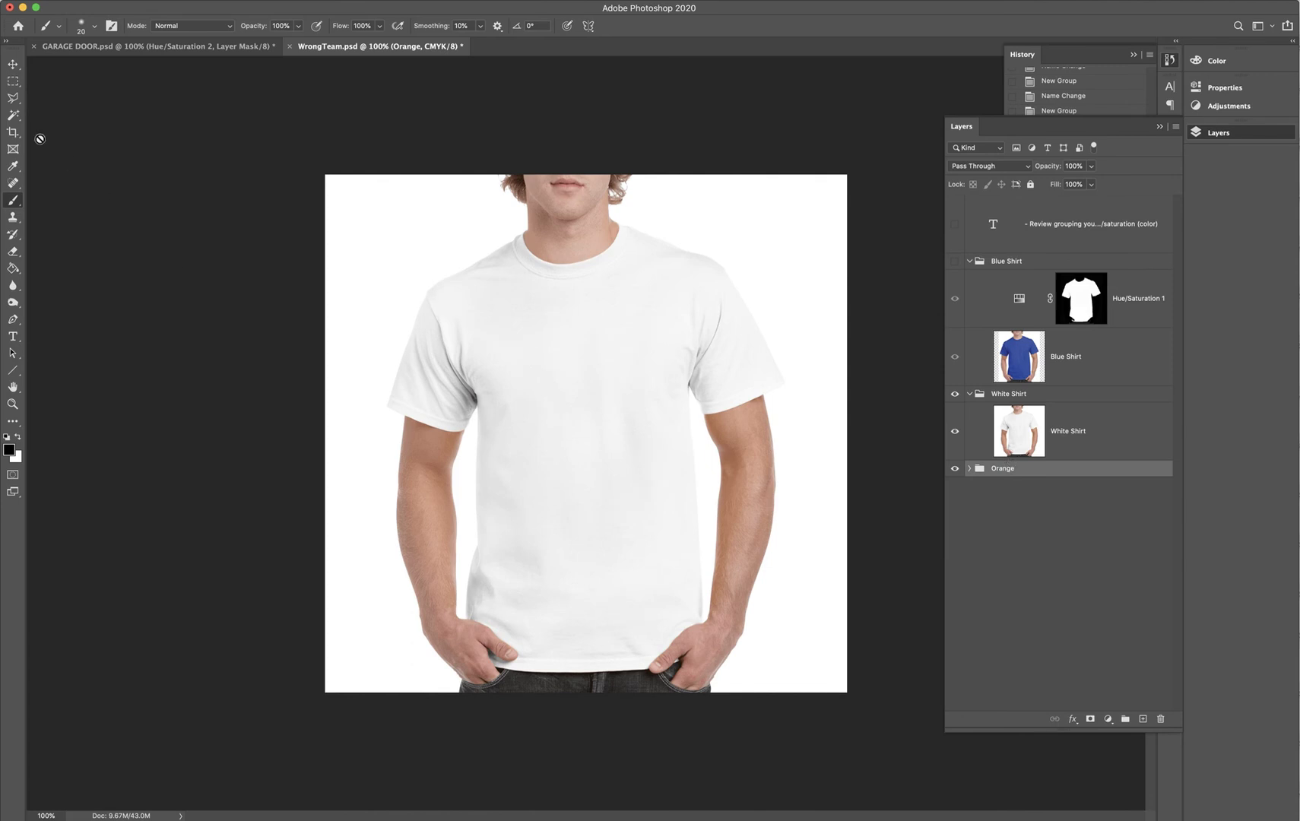
- Try to select the shirt on the White Shirt layer with the Magic Wand tool at tolerance 32
left_click(13, 115)
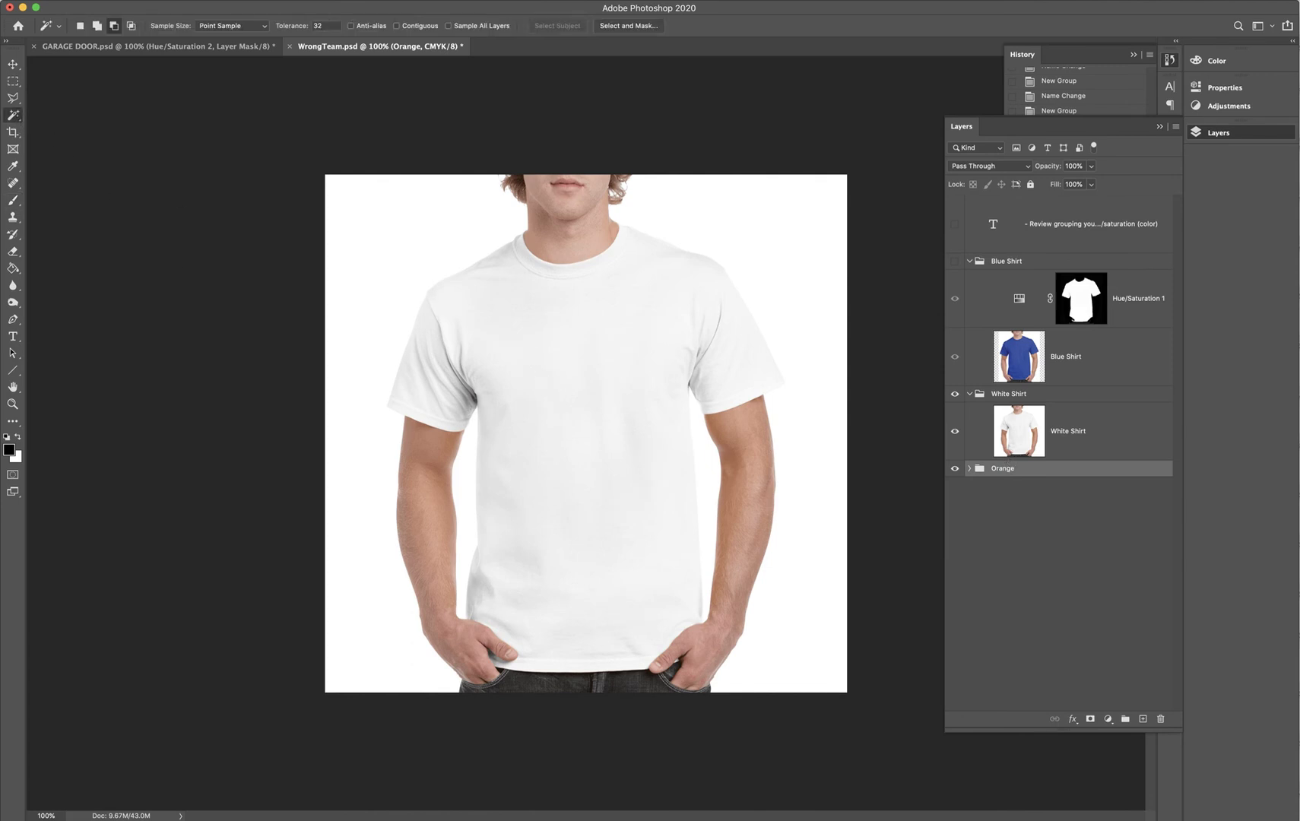
right_click(13, 115)
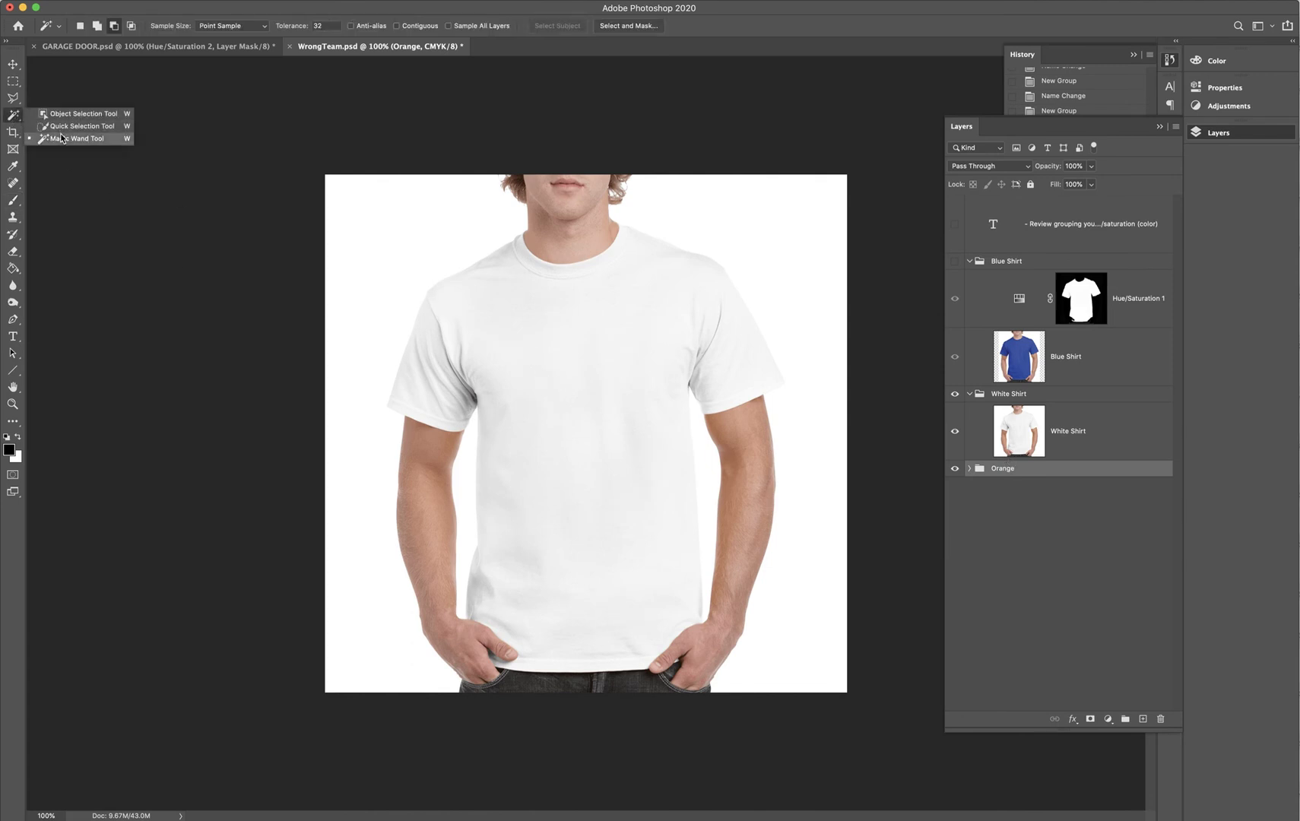
left_click(67, 139)
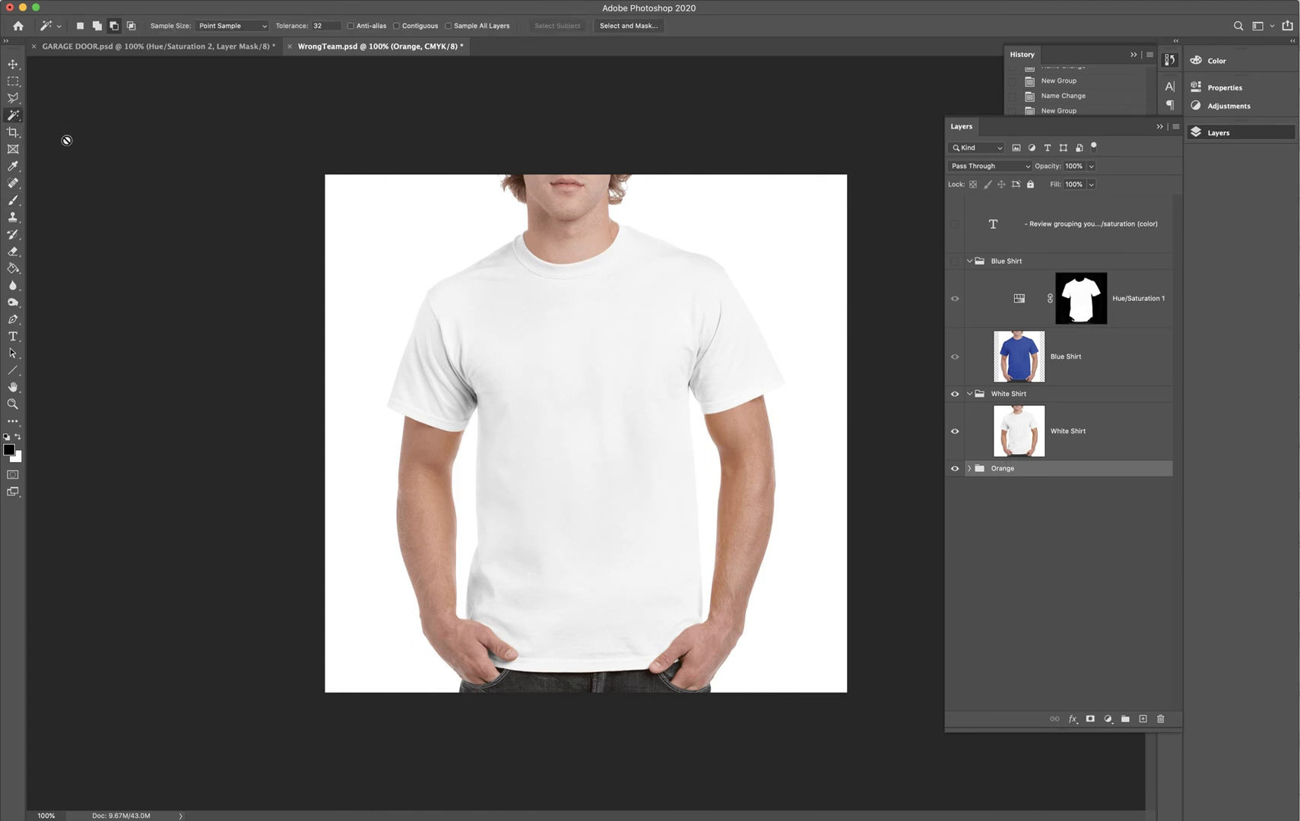
left_click(1037, 439)
left_click(571, 408)
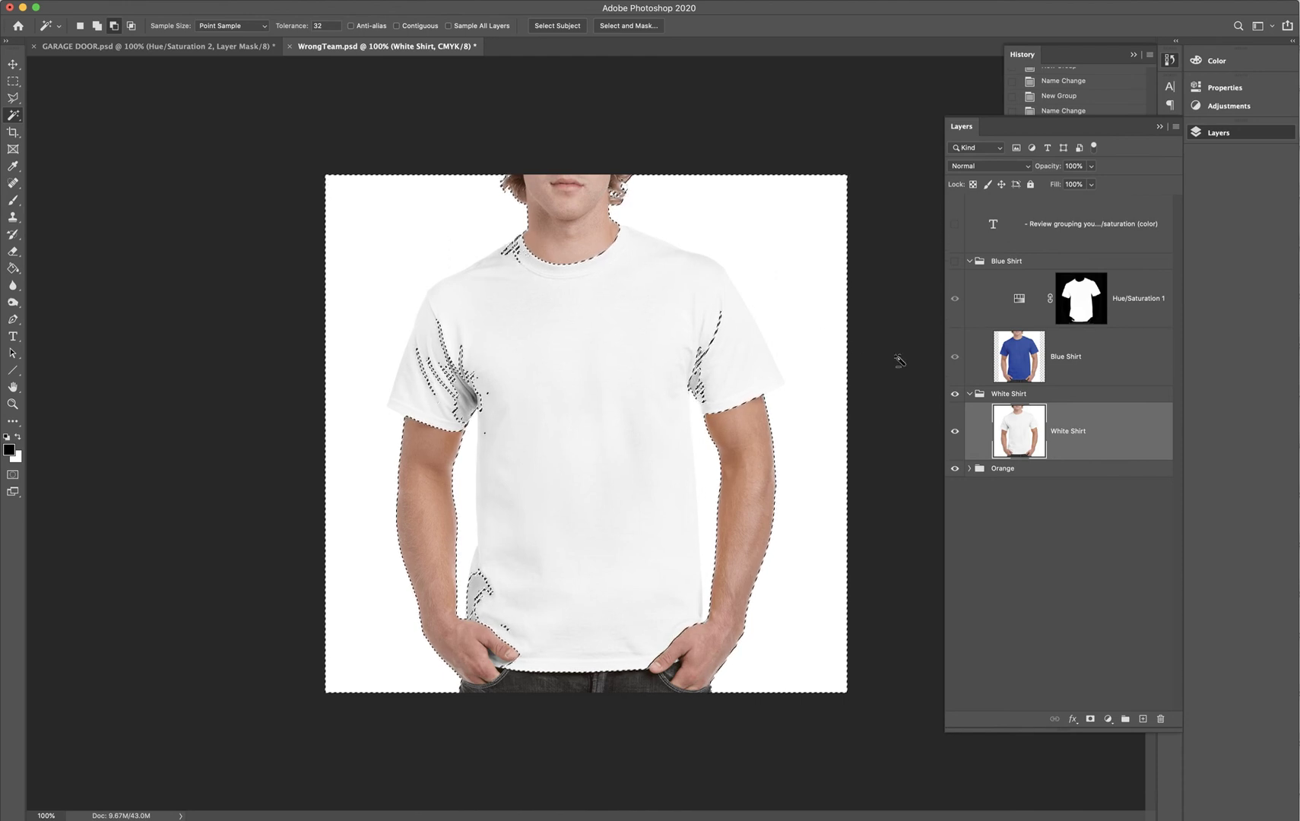
- Add a Hue/Saturation adjustment above the White Shirt layer inside the White Shirt group
left_click(1086, 304)
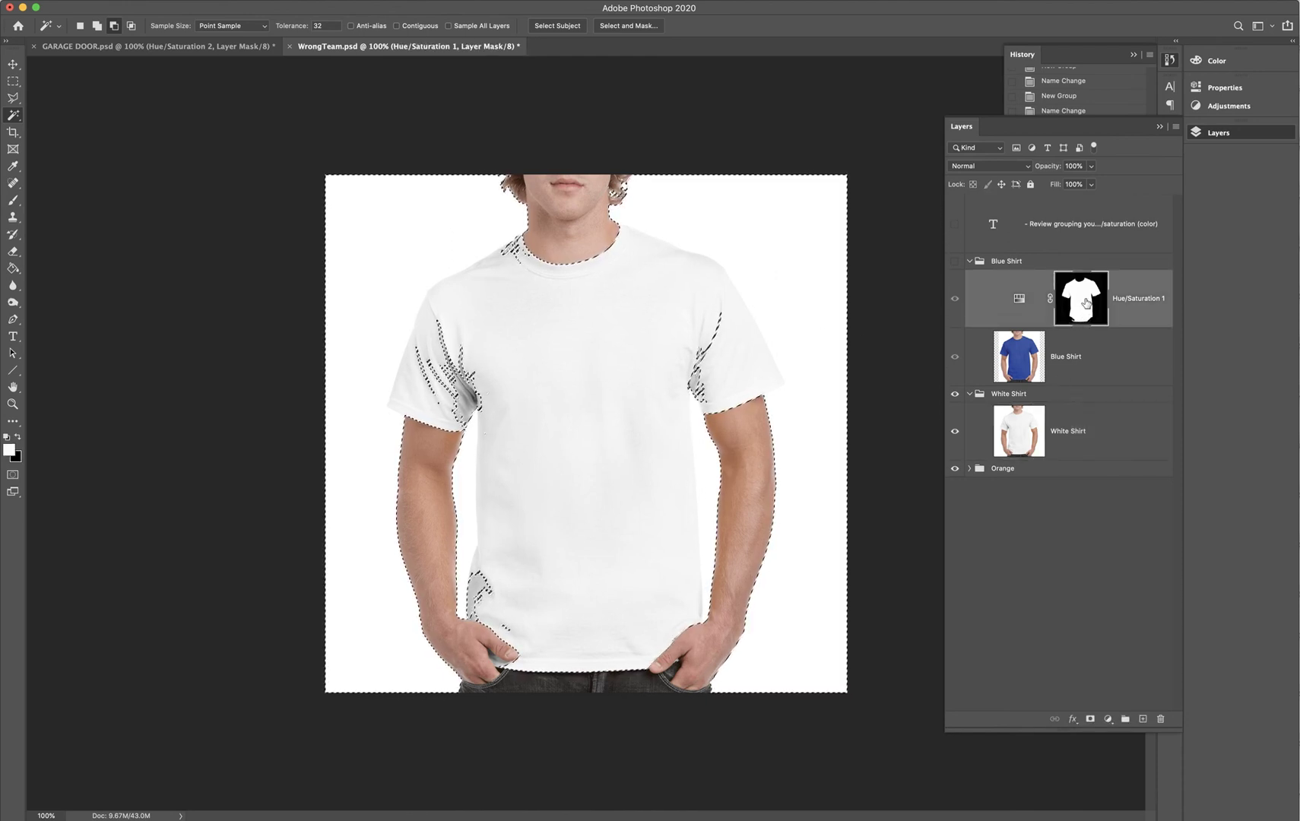
left_click(1098, 571)
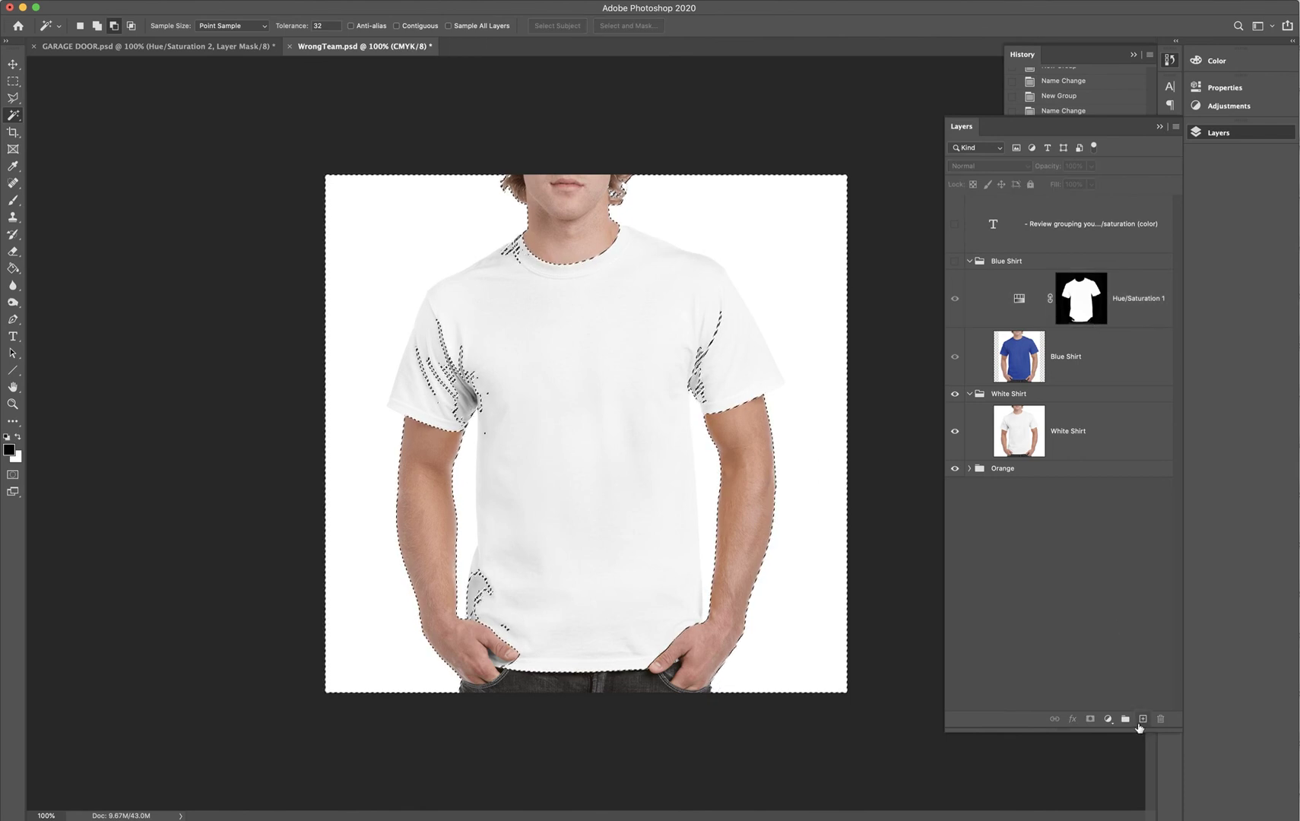
left_click(1109, 719)
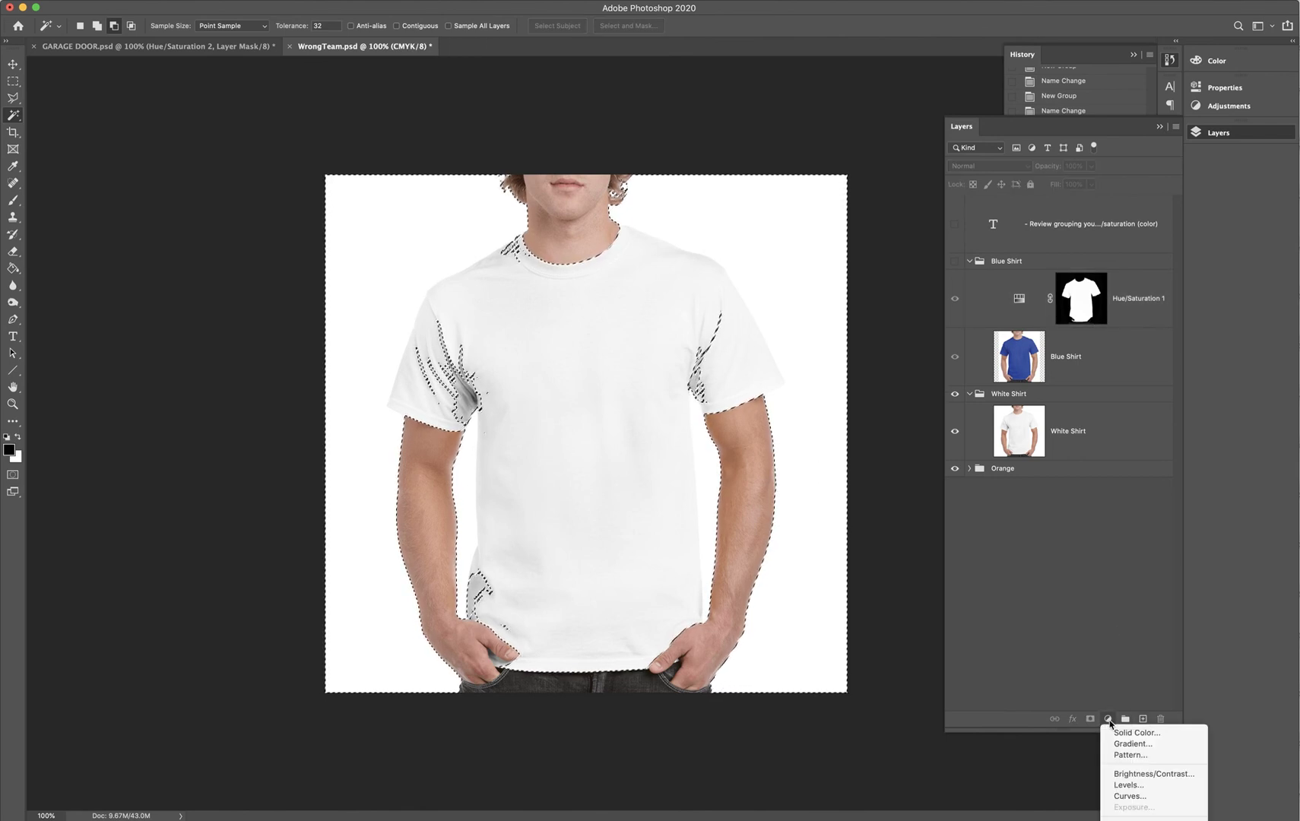
left_click(1071, 636)
left_click(1042, 428)
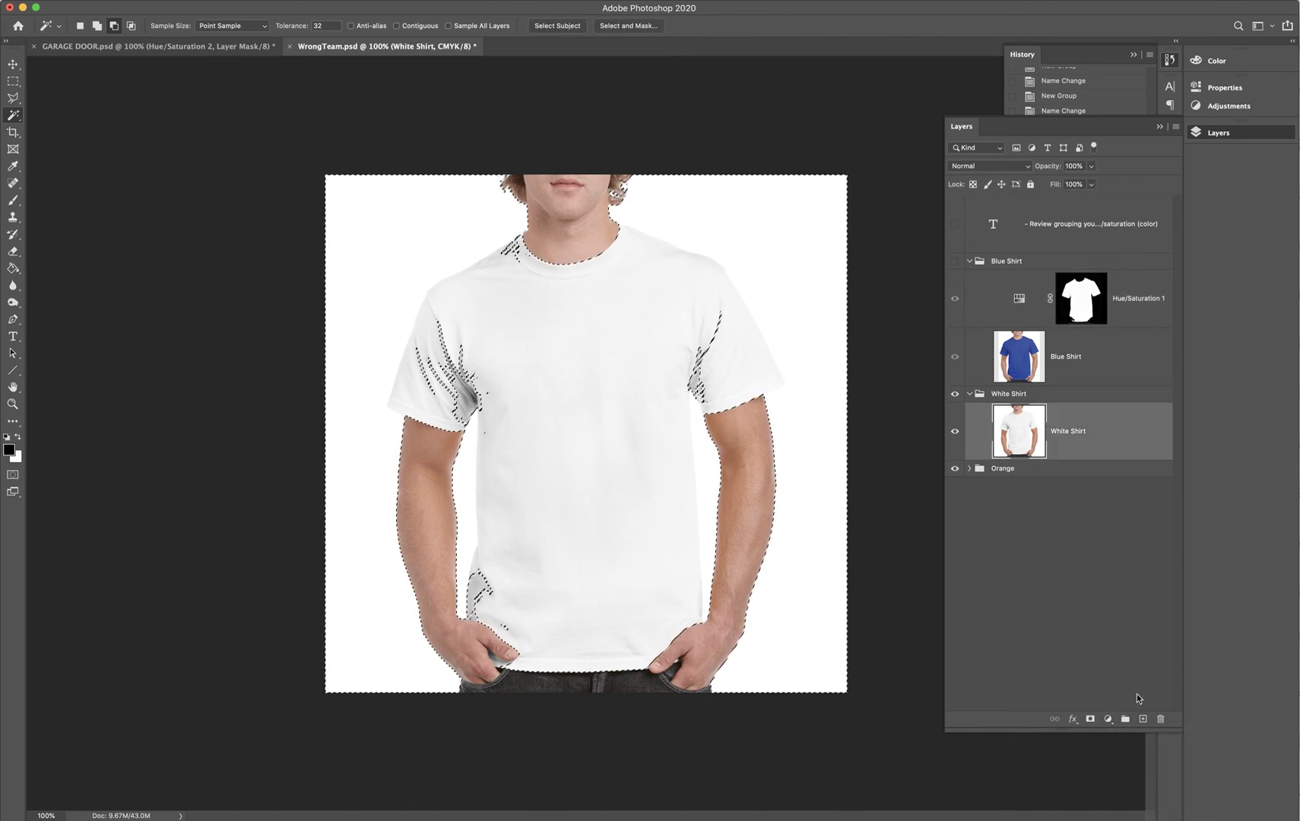
left_click(1110, 719)
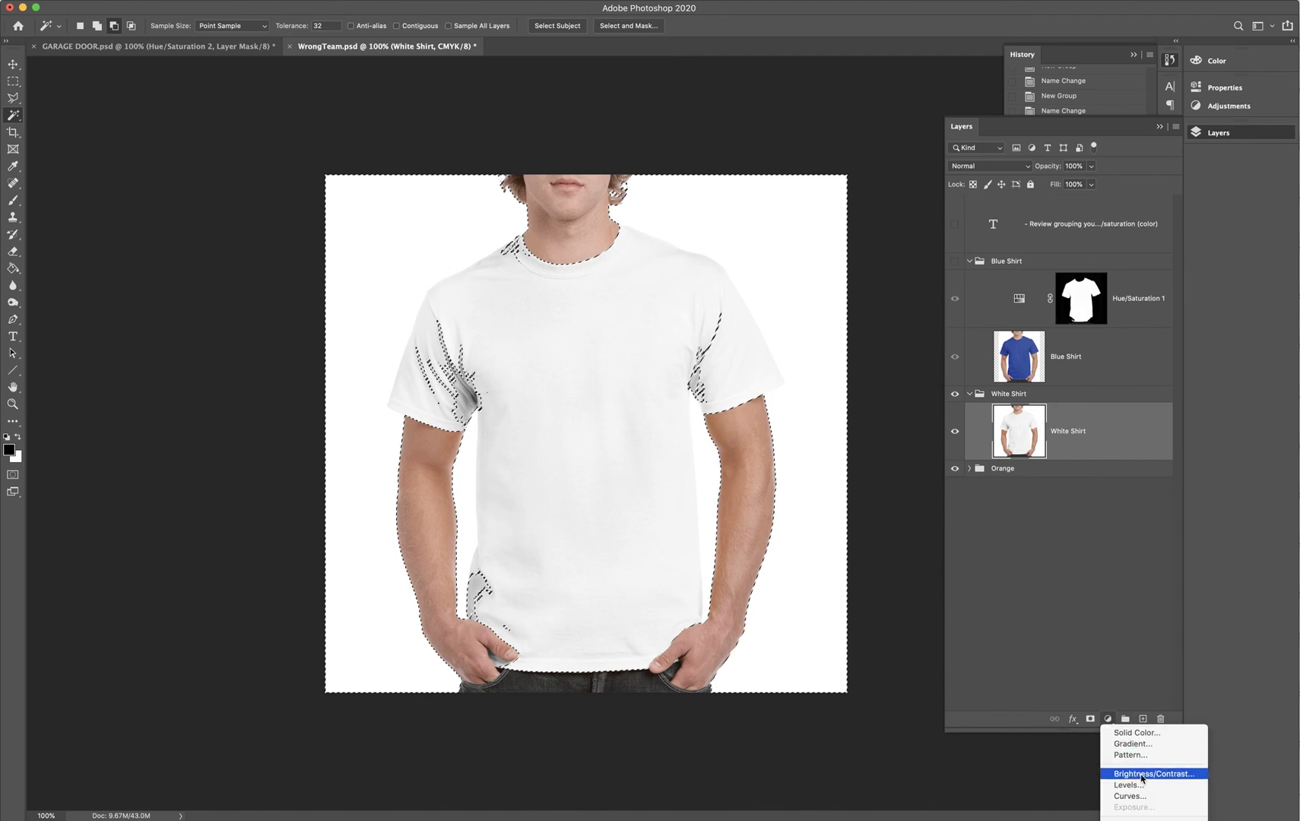
left_click(1028, 510)
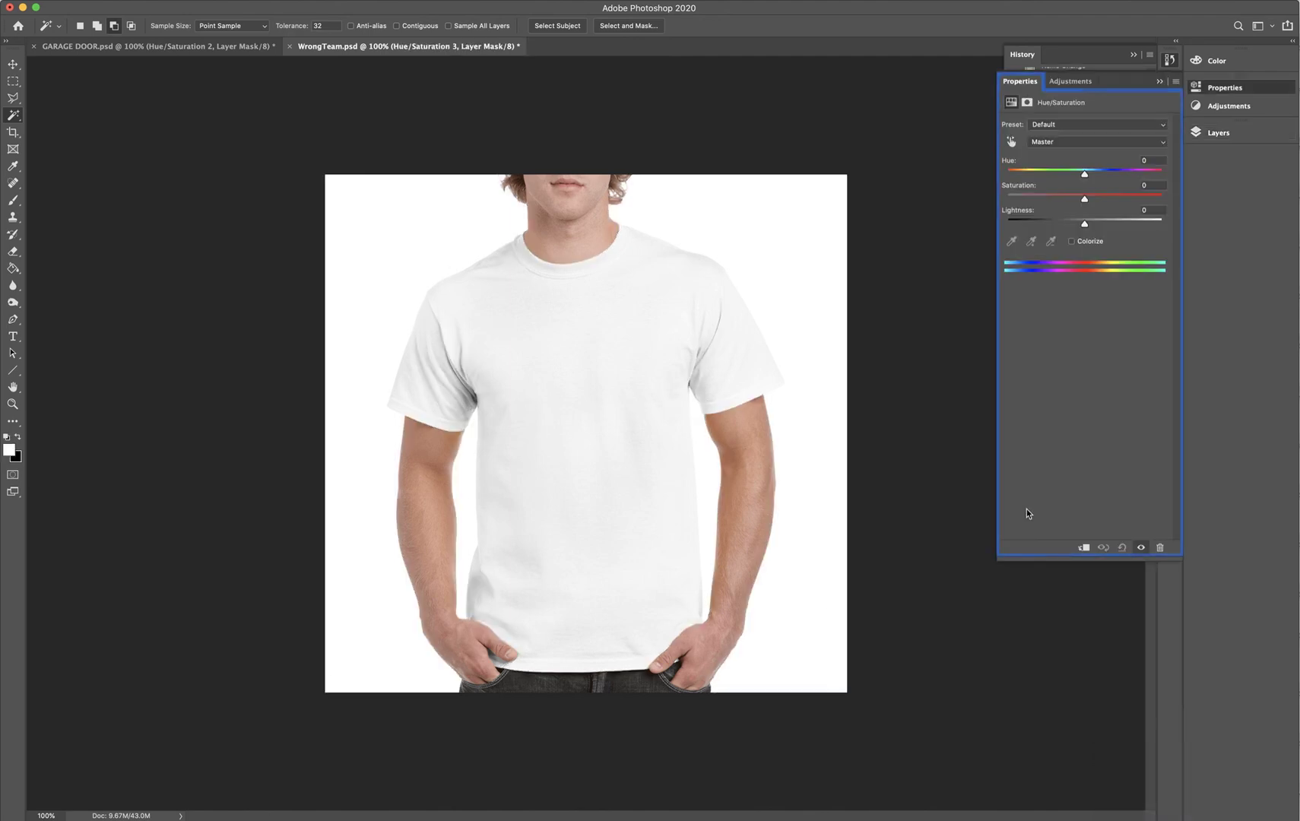
- Replace the White Shirt adjustment's mask with a copy of the shirt mask from the Blue Shirt group's Hue/Saturation adjustment
left_click(1217, 134)
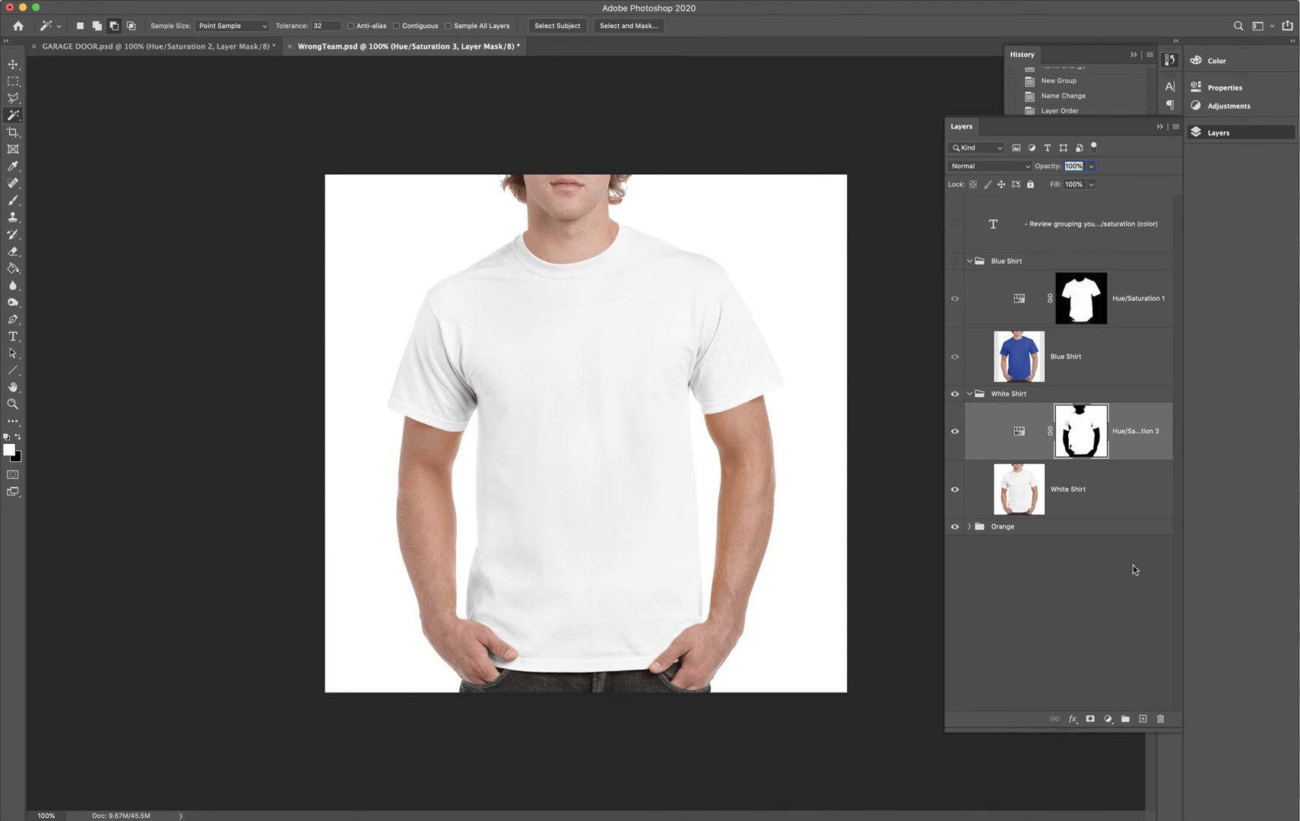
left_click(1161, 719)
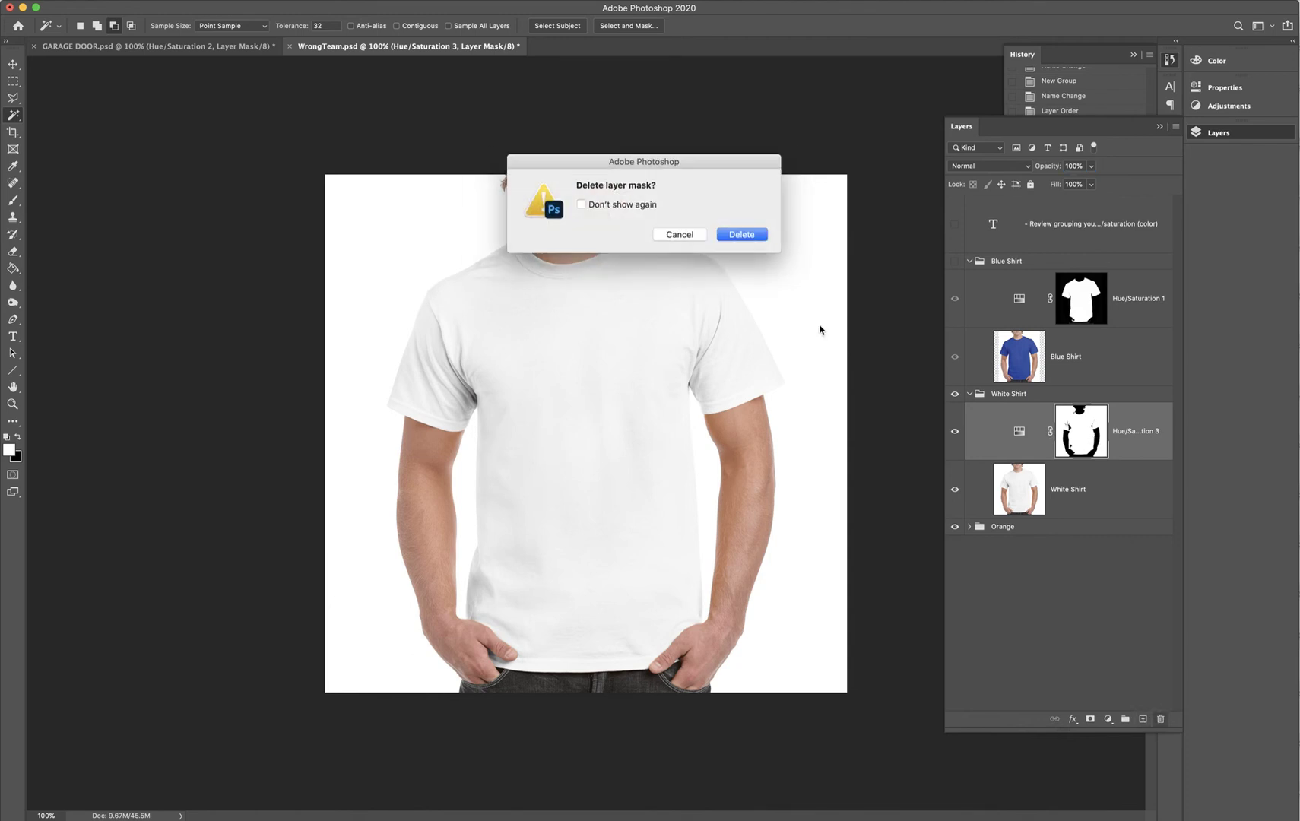
left_click(748, 235)
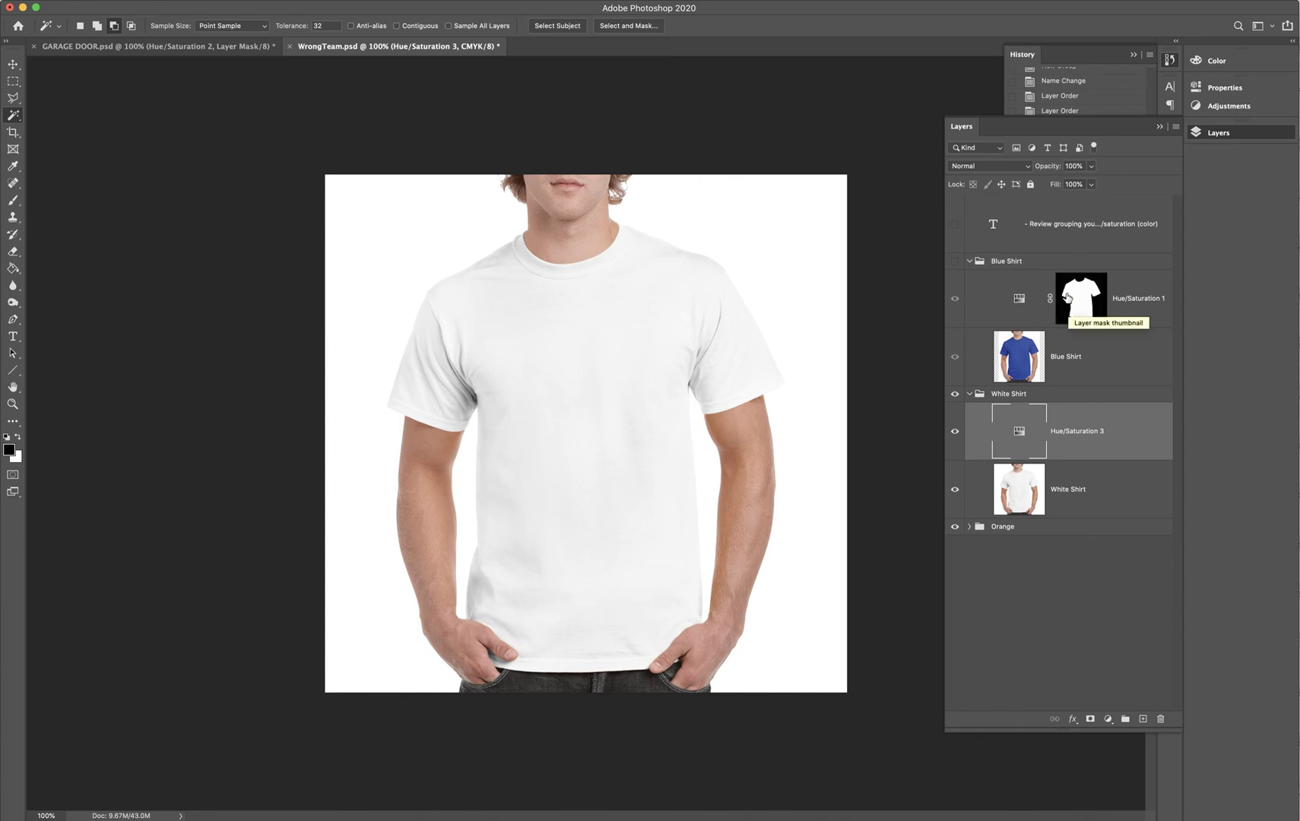
left_click_drag(1077, 304, 1085, 439)
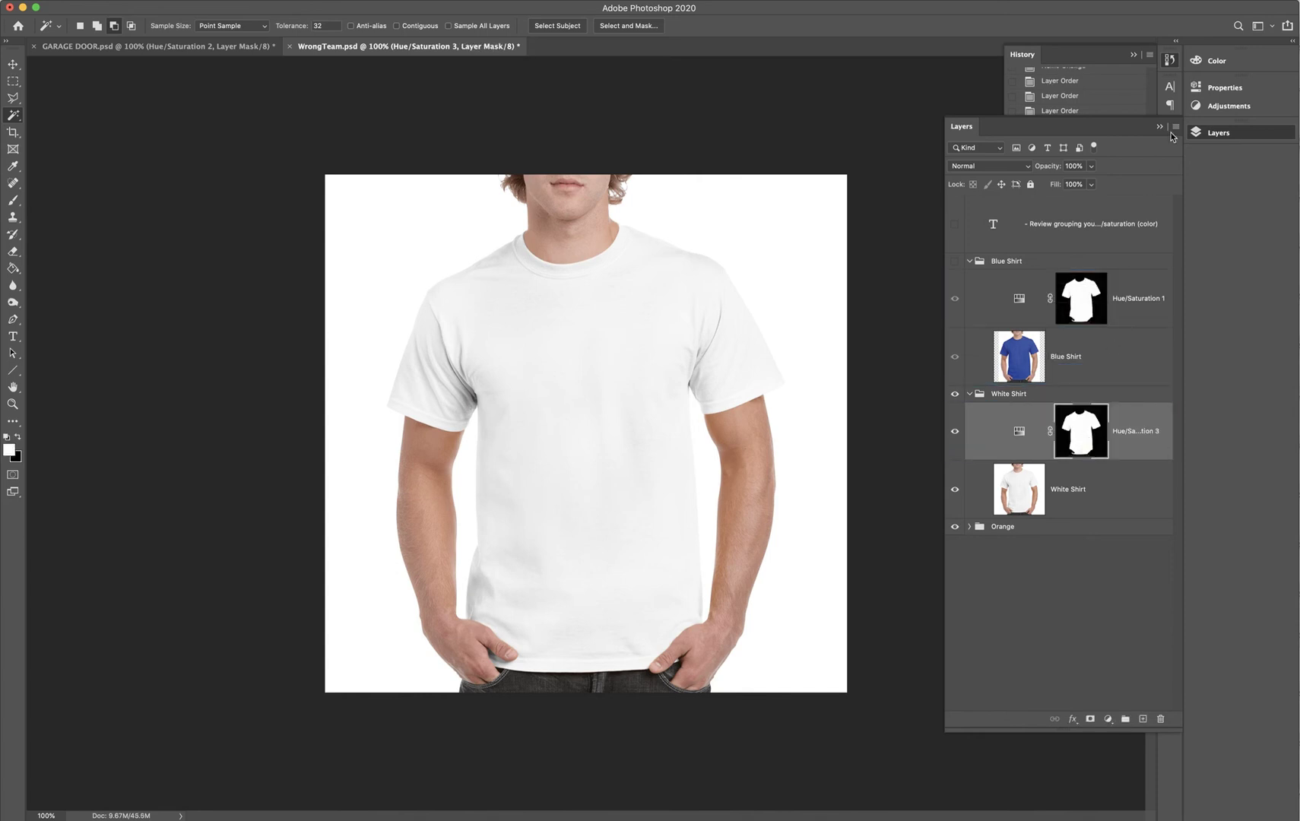
left_click(1215, 65)
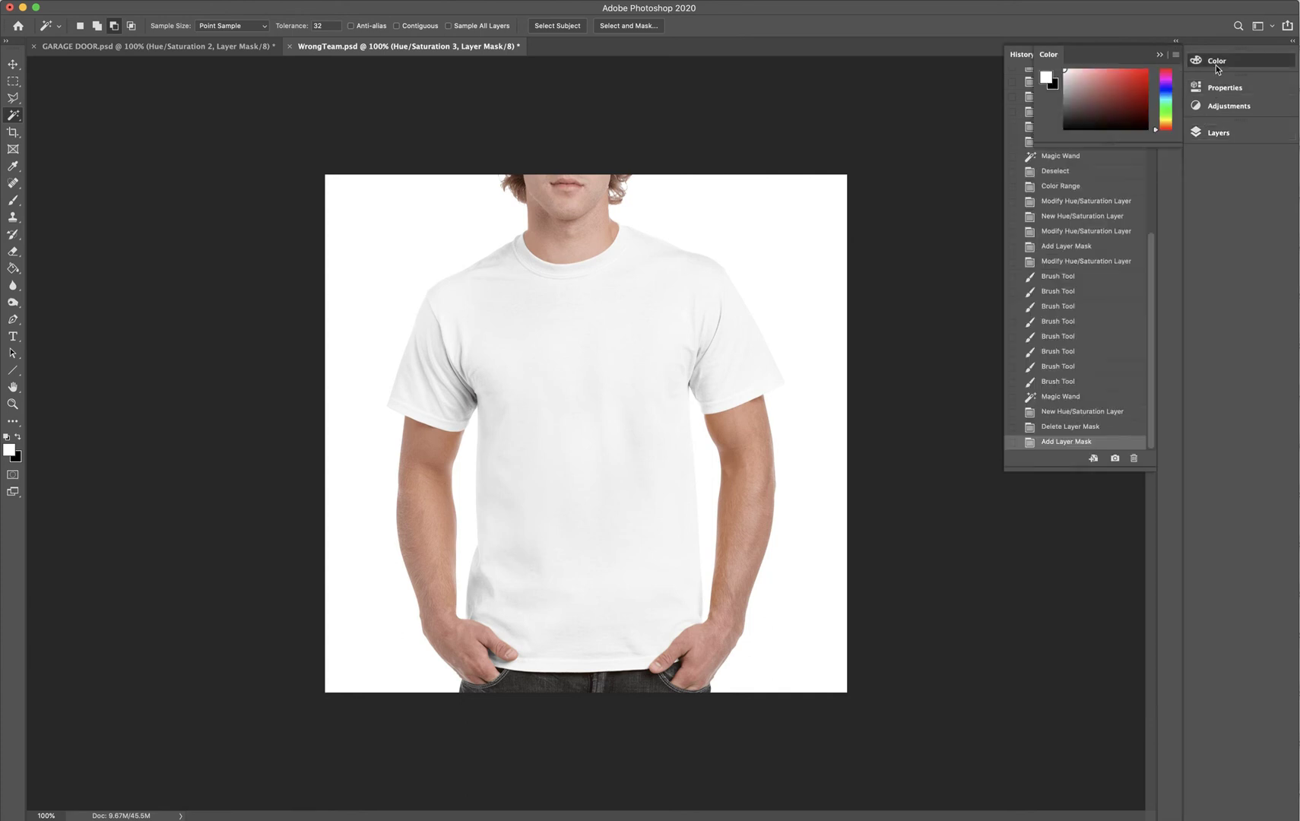
left_click(1216, 65)
left_click(1218, 133)
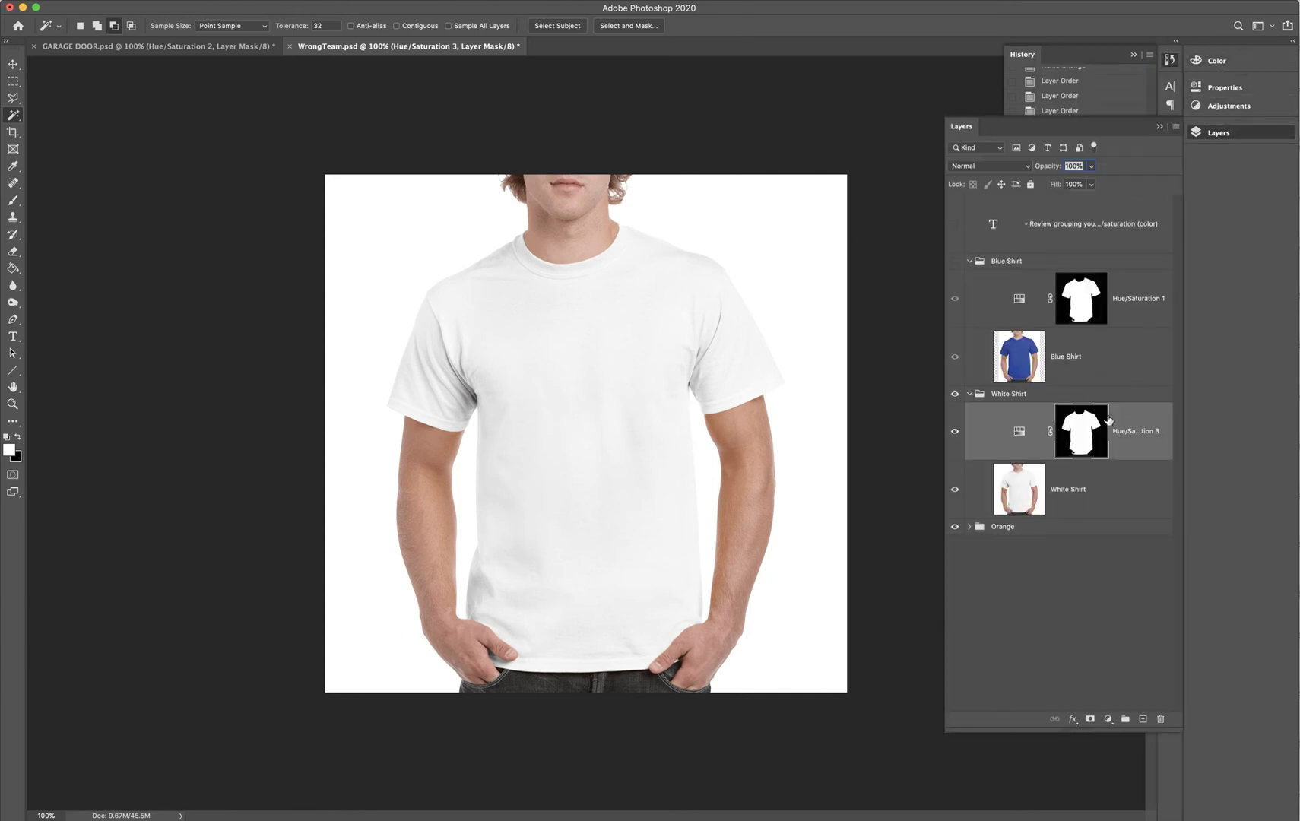
left_click(1019, 433)
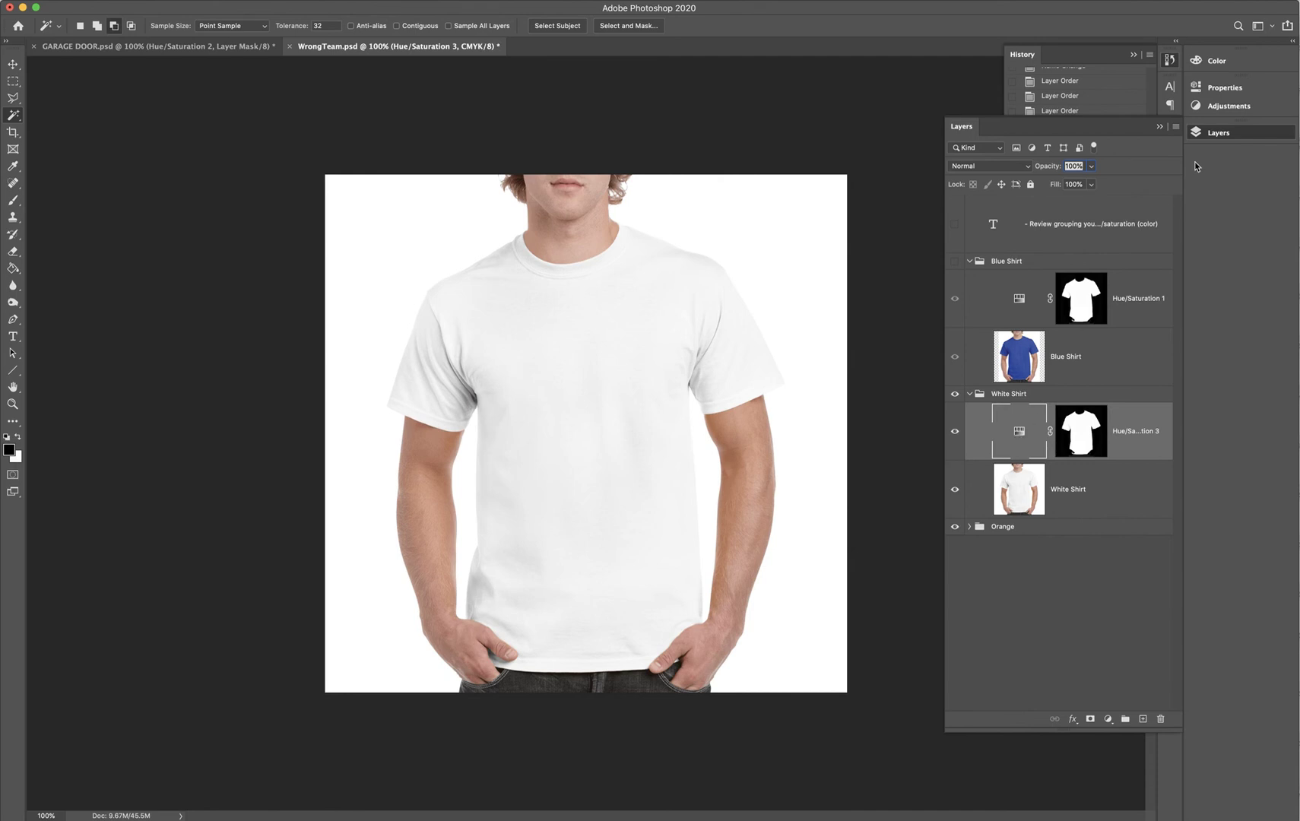
left_click(1214, 107)
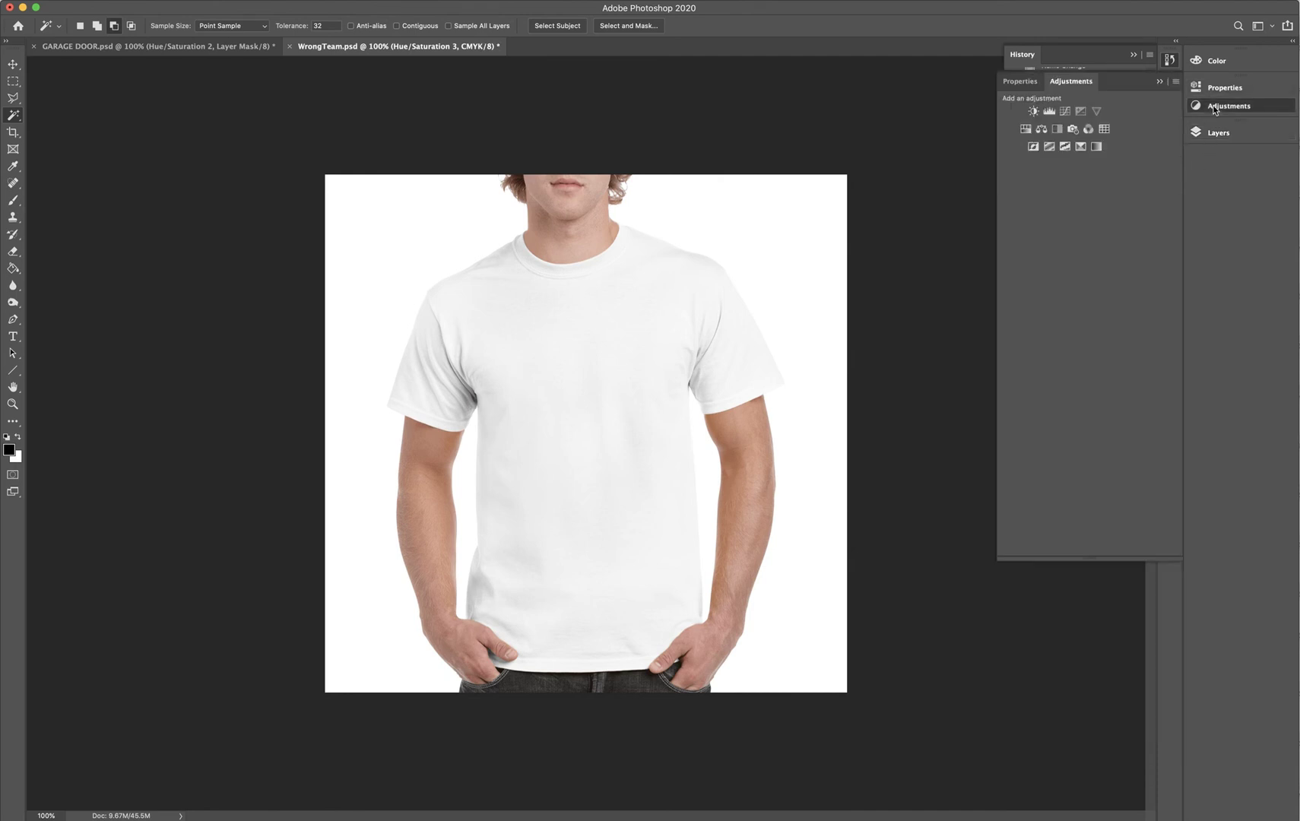
left_click(1218, 132)
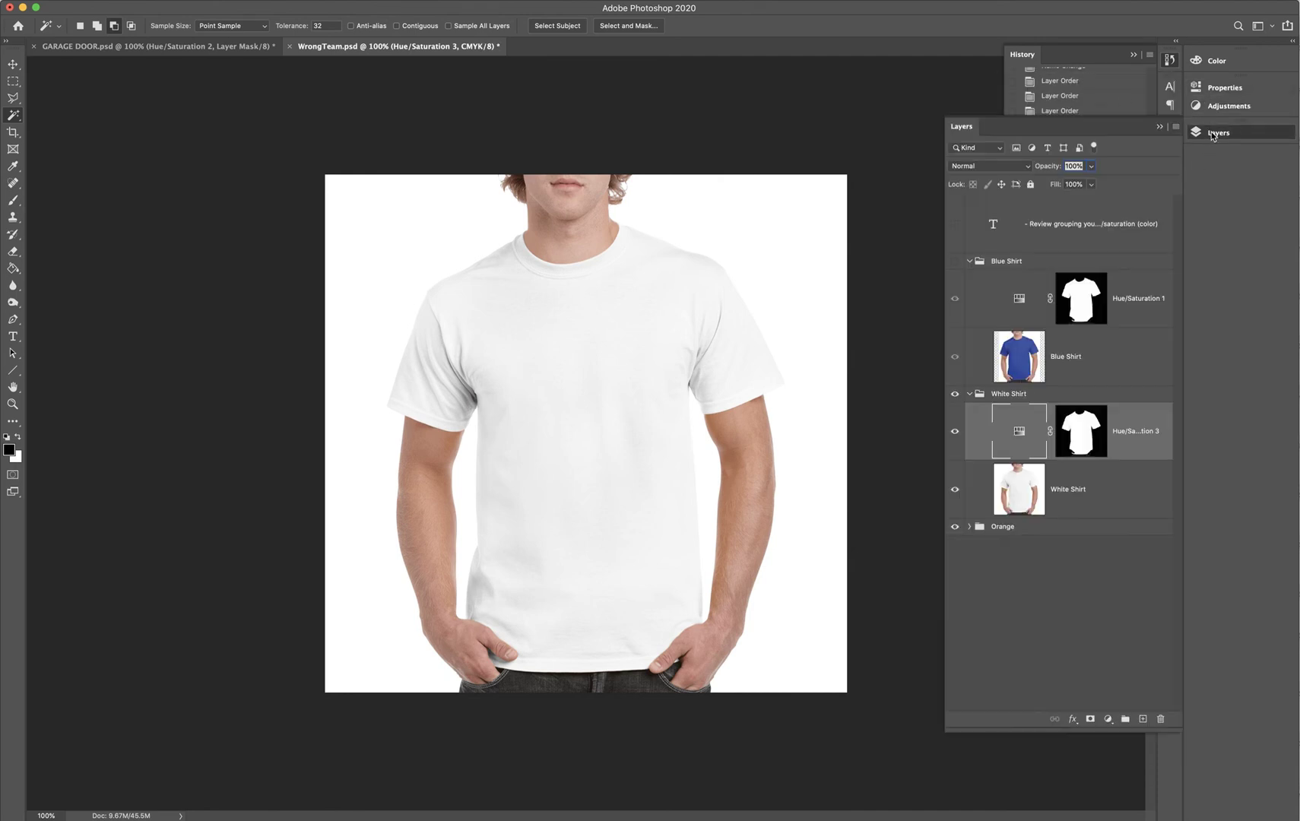
left_click(1089, 427)
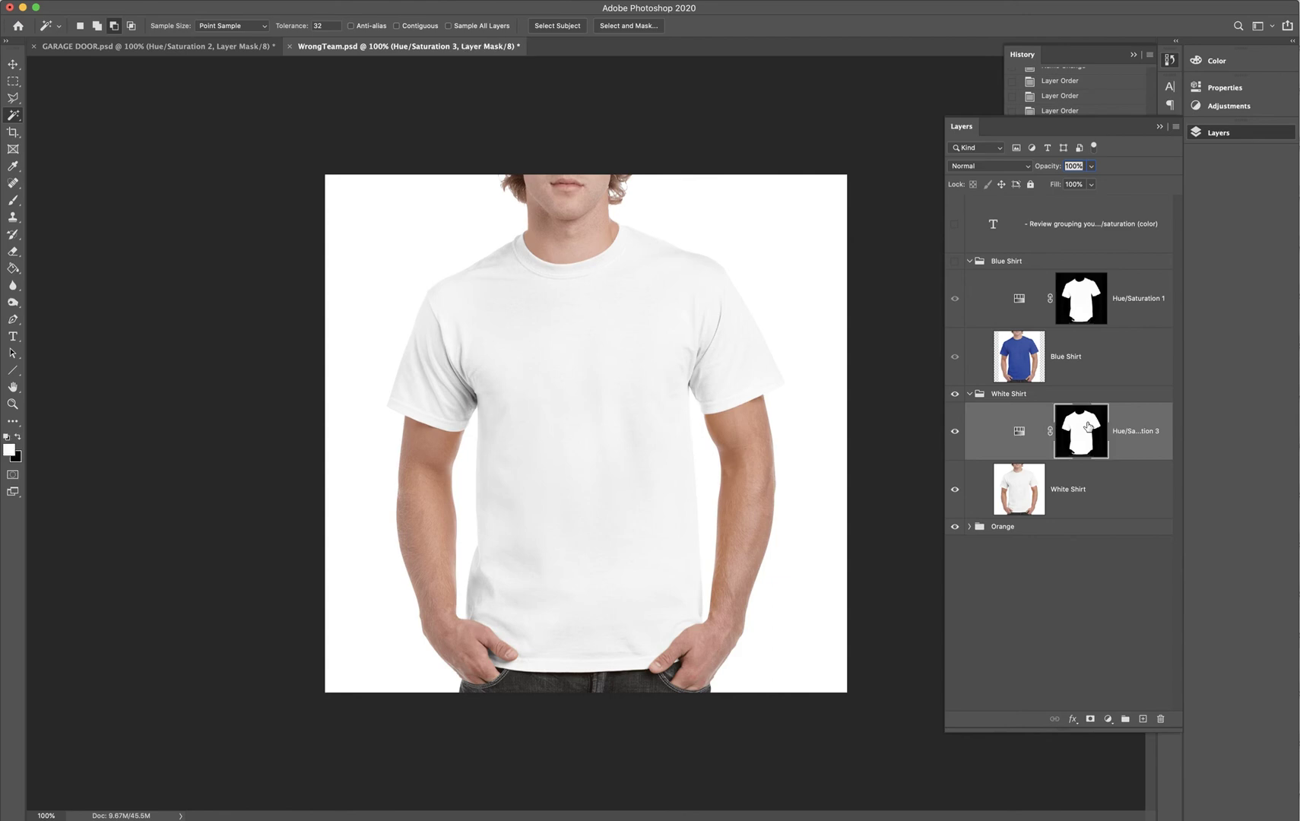
- Colorize the White Shirt group's Hue/Saturation adjustment red with hue 3, saturation 100 and lightness -66
left_click(1011, 428)
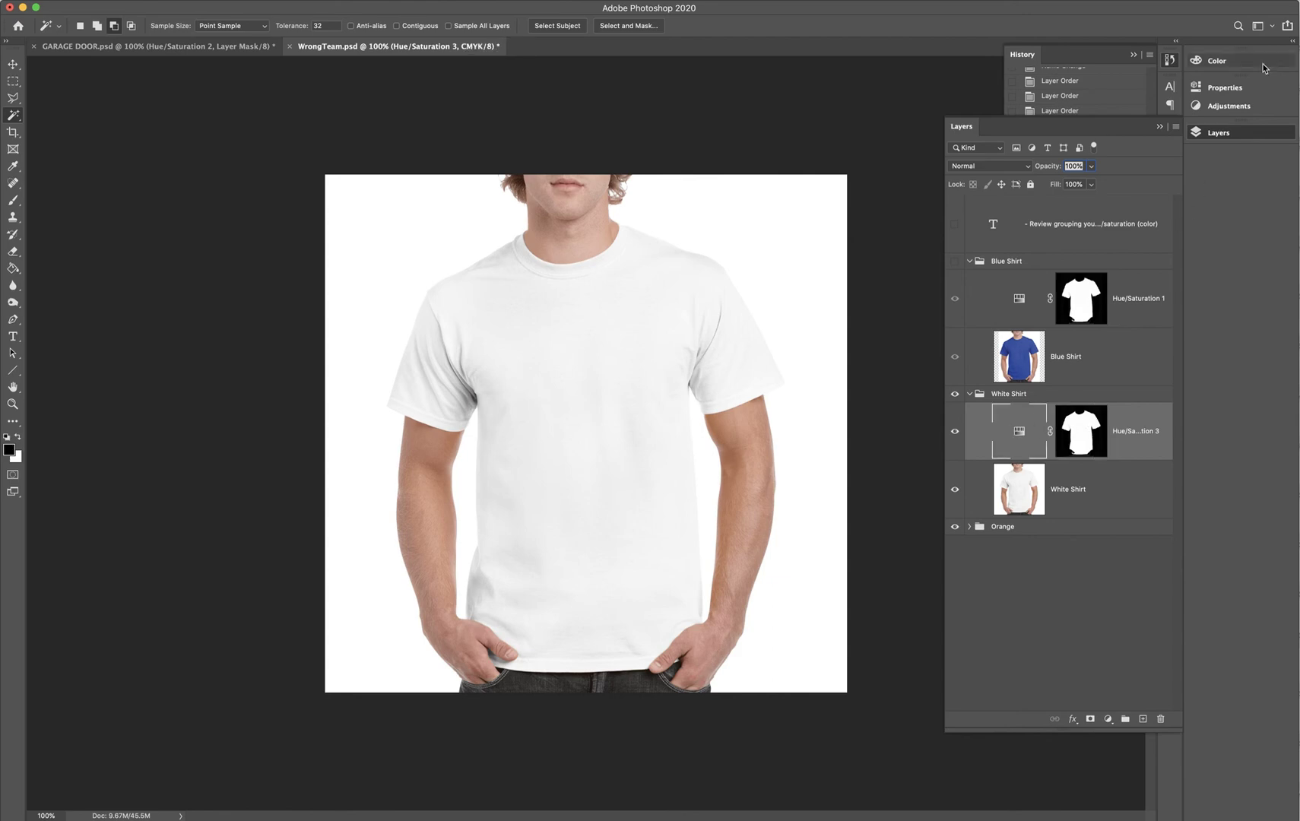
left_click(1215, 87)
left_click(1072, 241)
left_click_drag(1048, 199, 1194, 201)
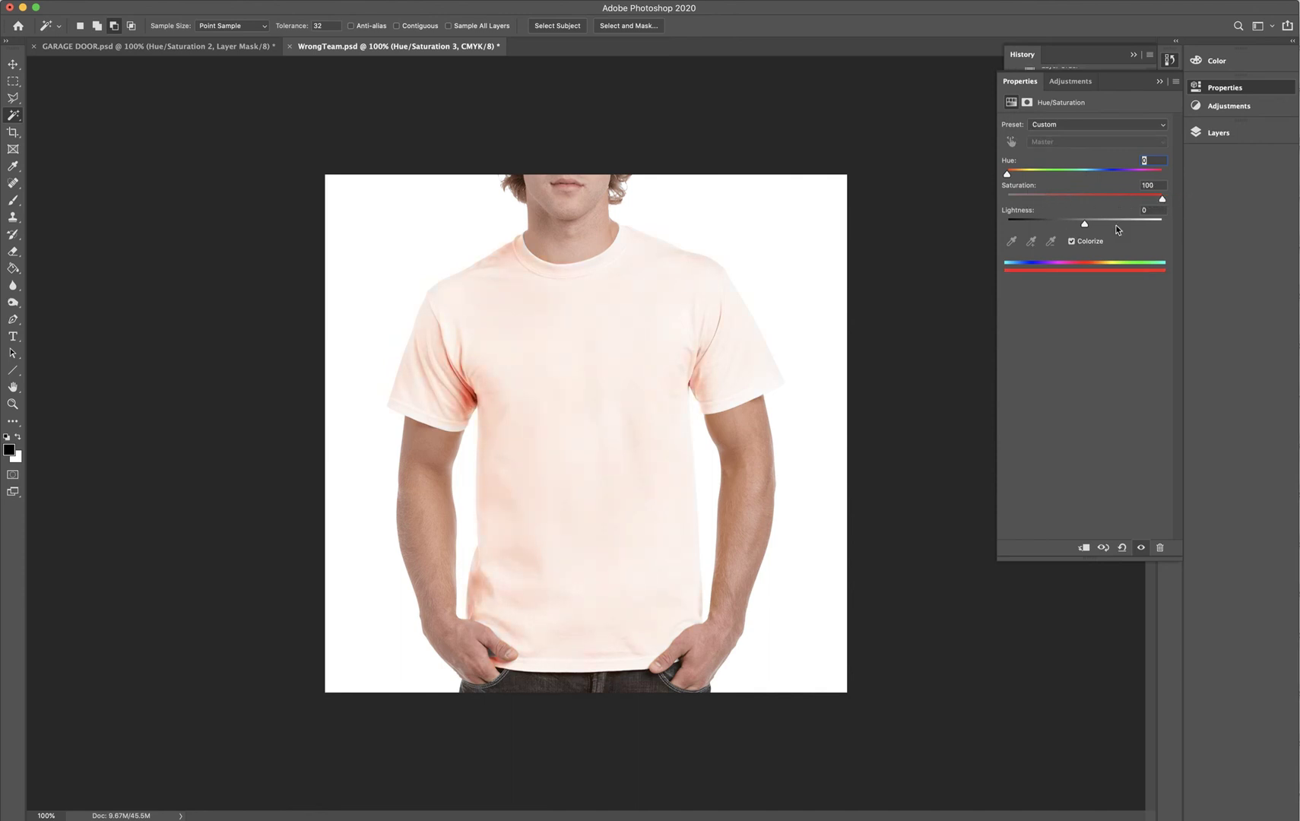
left_click_drag(1087, 230, 1038, 228)
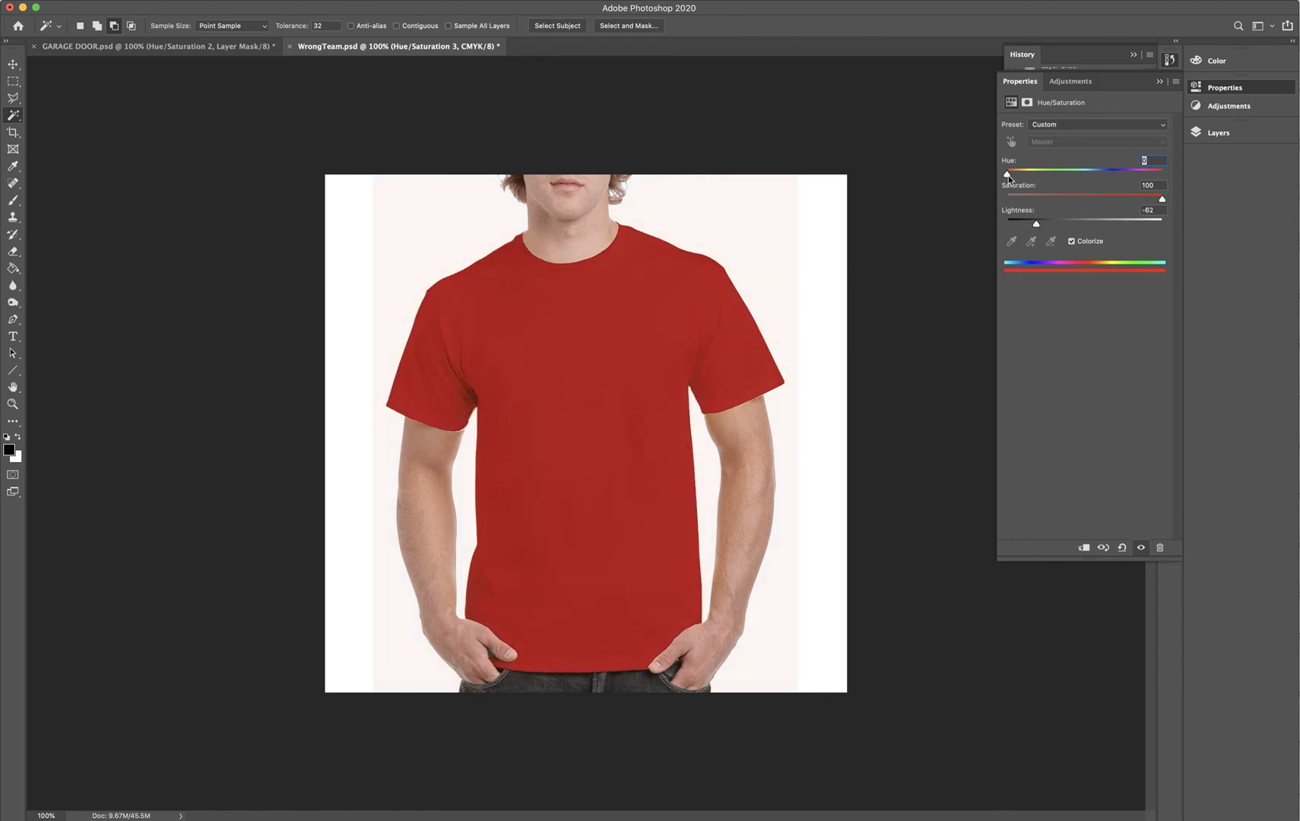
mouse_move(1162, 199)
left_mouse_down()
mouse_move(1013, 201)
mouse_move(1168, 203)
left_mouse_up()
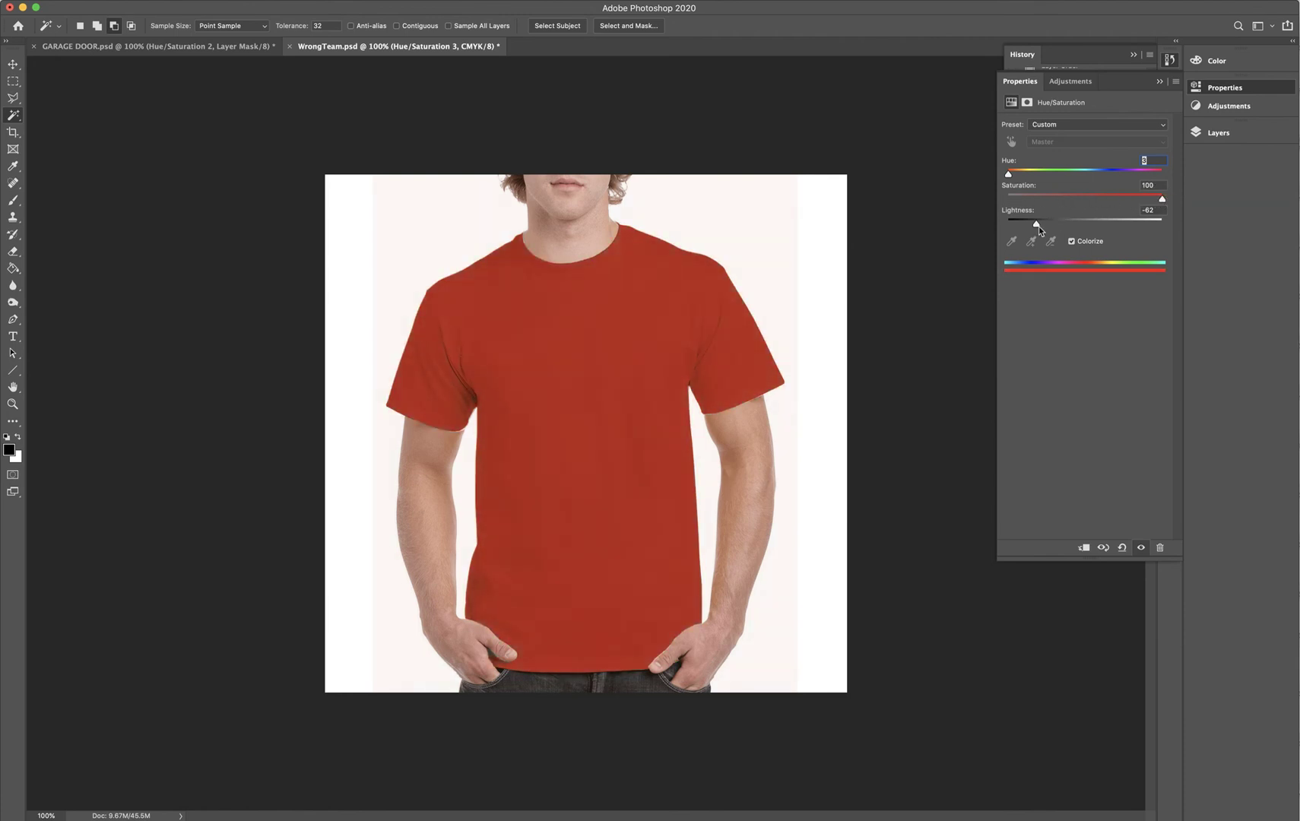
left_click_drag(1036, 225, 1004, 226)
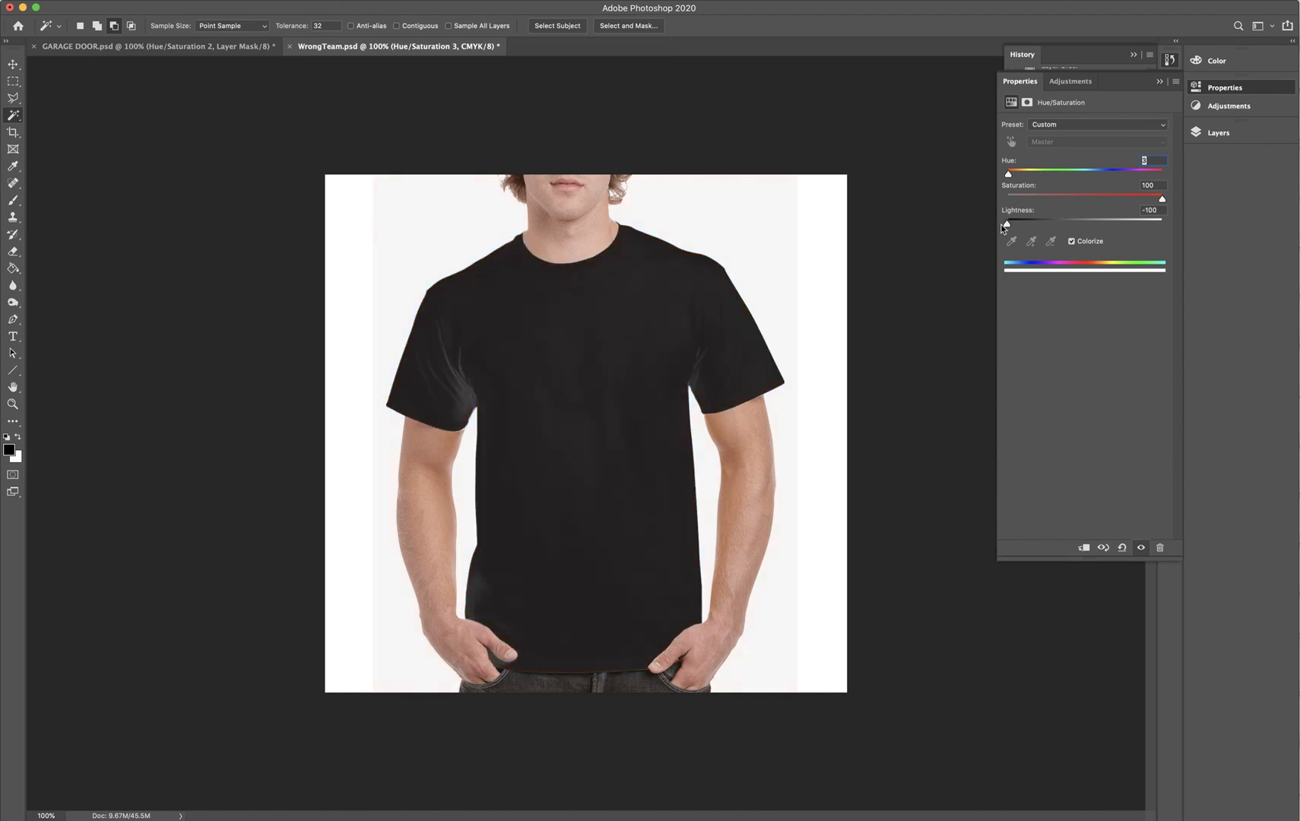
left_click_drag(1004, 225, 1031, 228)
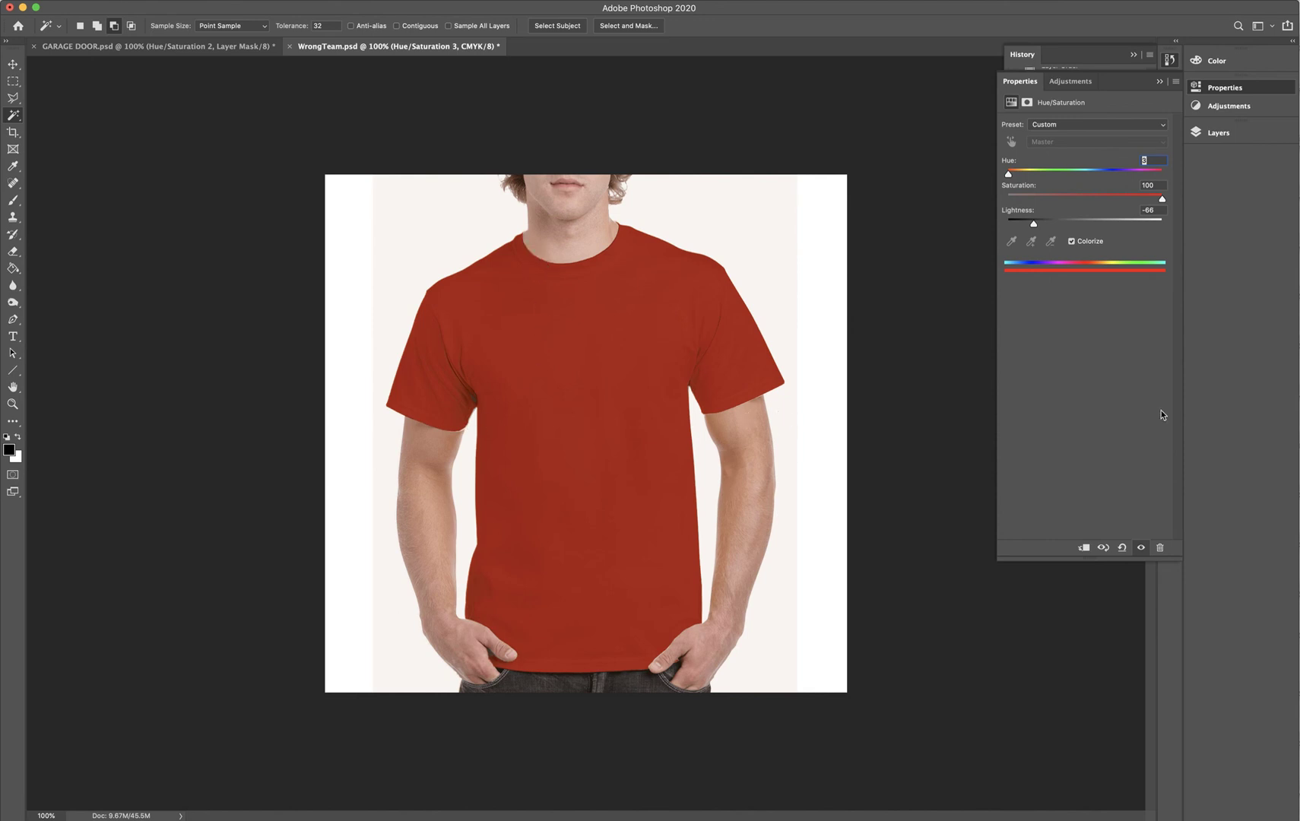
- Collapse the White Shirt and Blue Shirt groups, and show the Blue Shirt group
left_click(1206, 67)
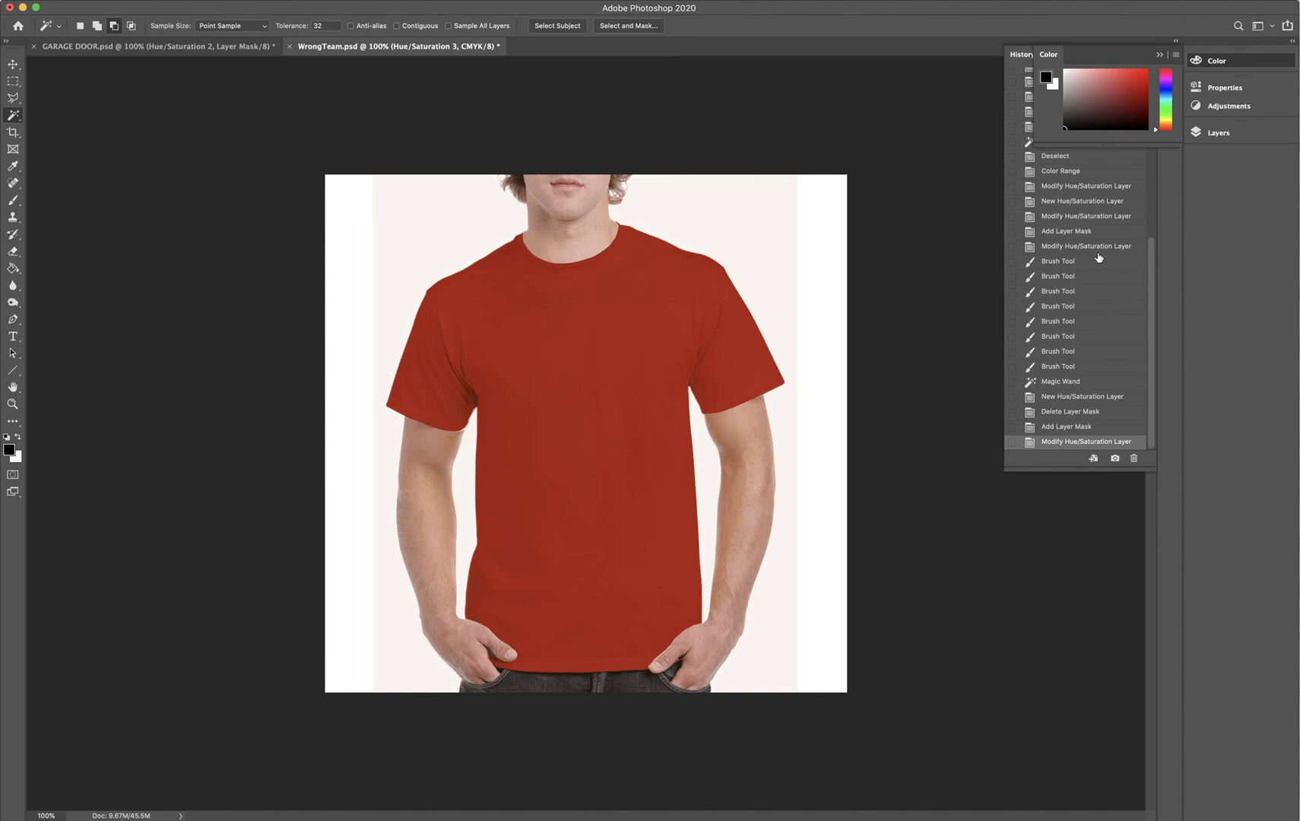
left_click(1169, 59)
left_click(1226, 134)
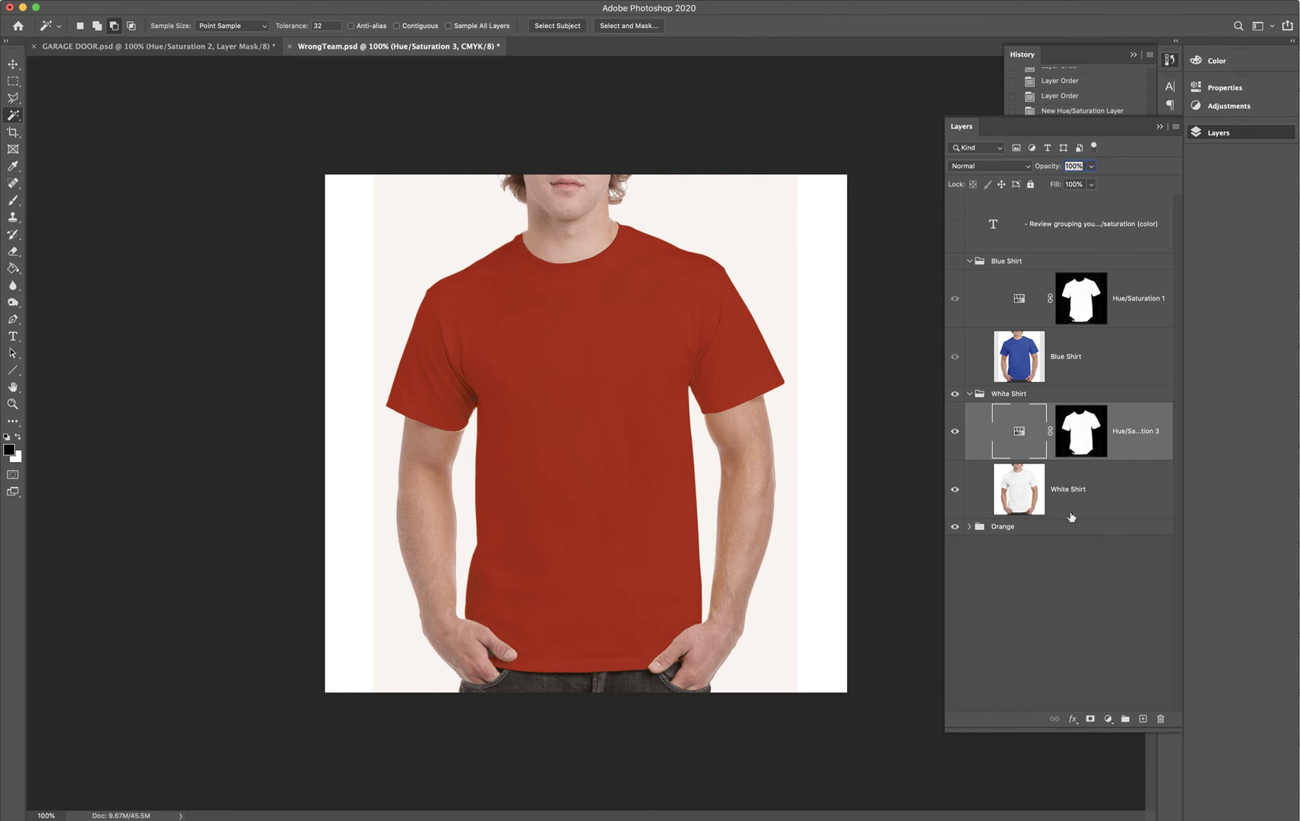
left_click(970, 394)
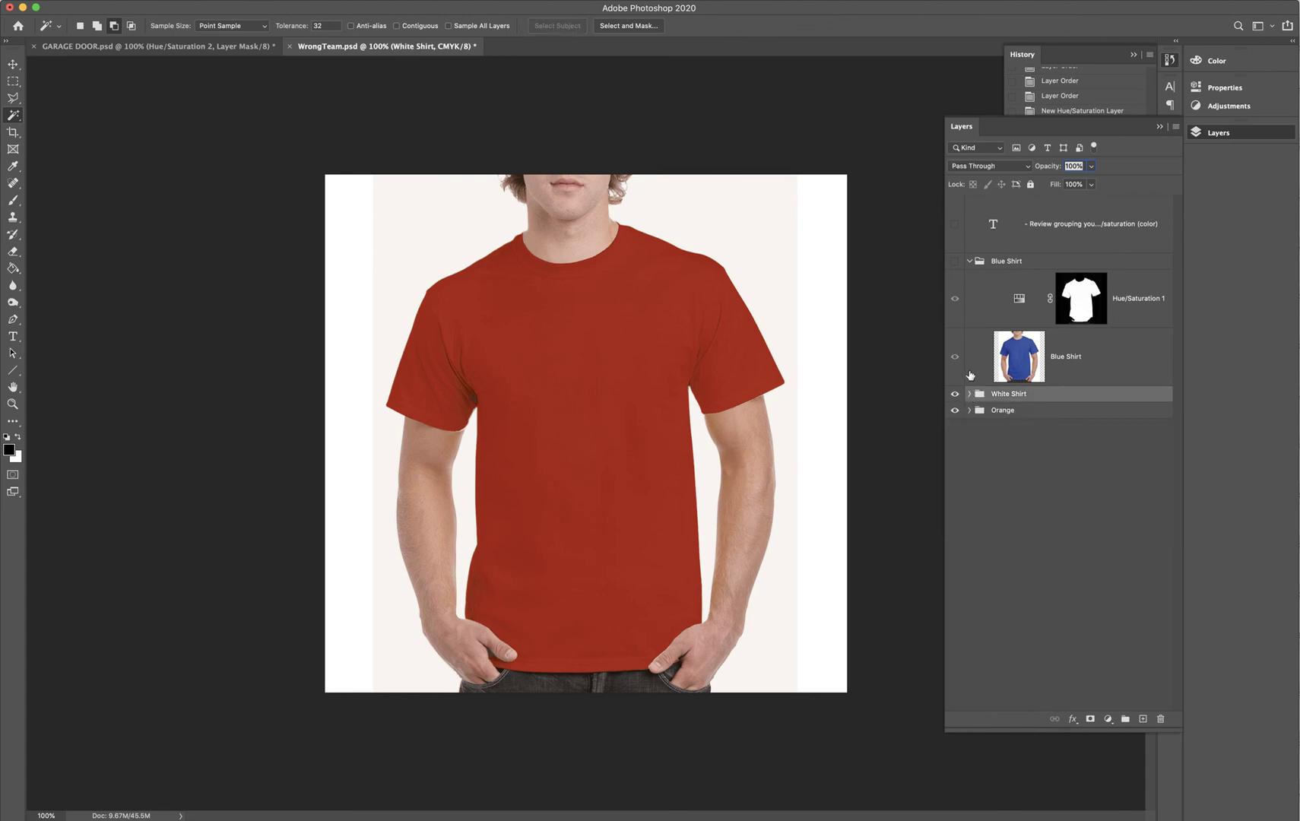
left_click(969, 260)
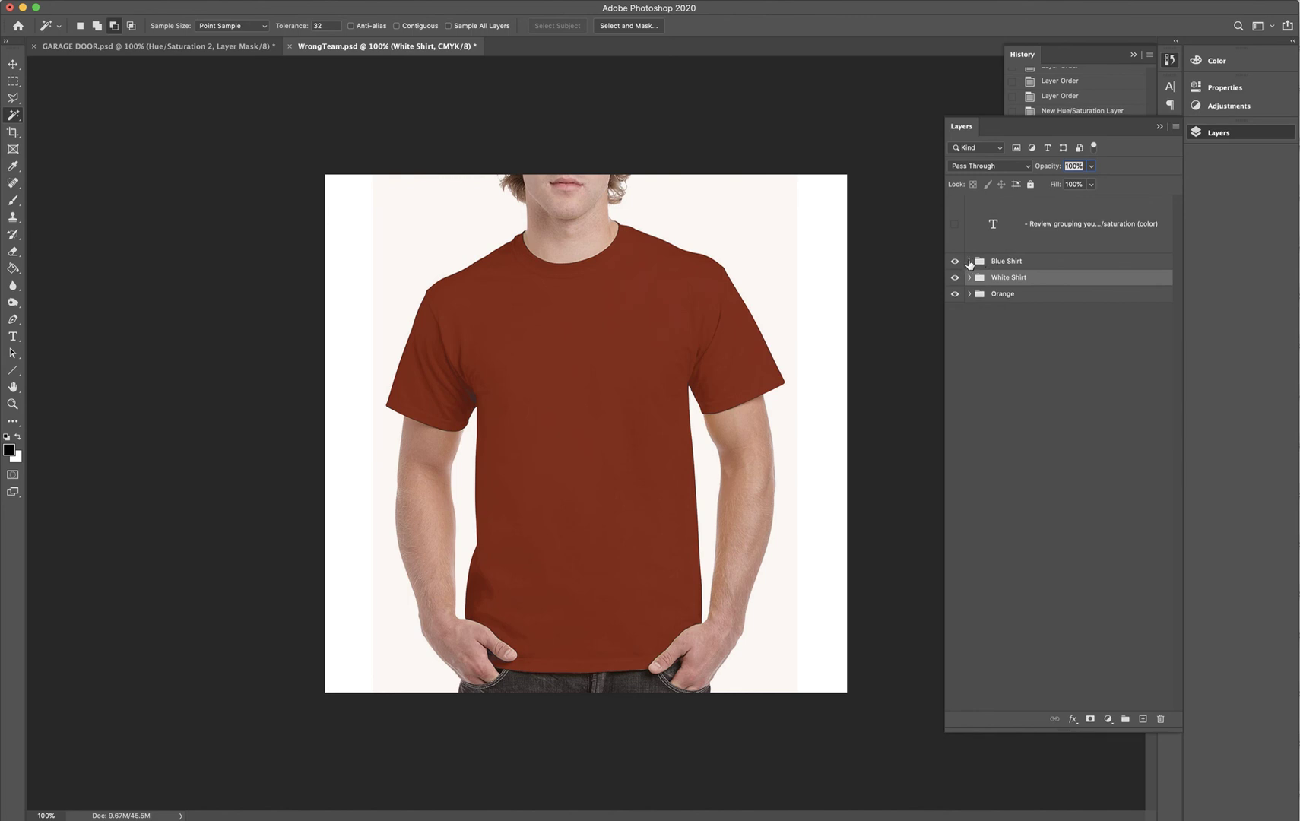
- Duplicate the Blue Shirt layer, move the original out of its group to below the Orange group, and collapse the Blue Shirt group
left_click(969, 261)
left_click(1027, 363)
left_click_drag(1059, 461, 1143, 719)
left_click_drag(1009, 411, 1019, 533)
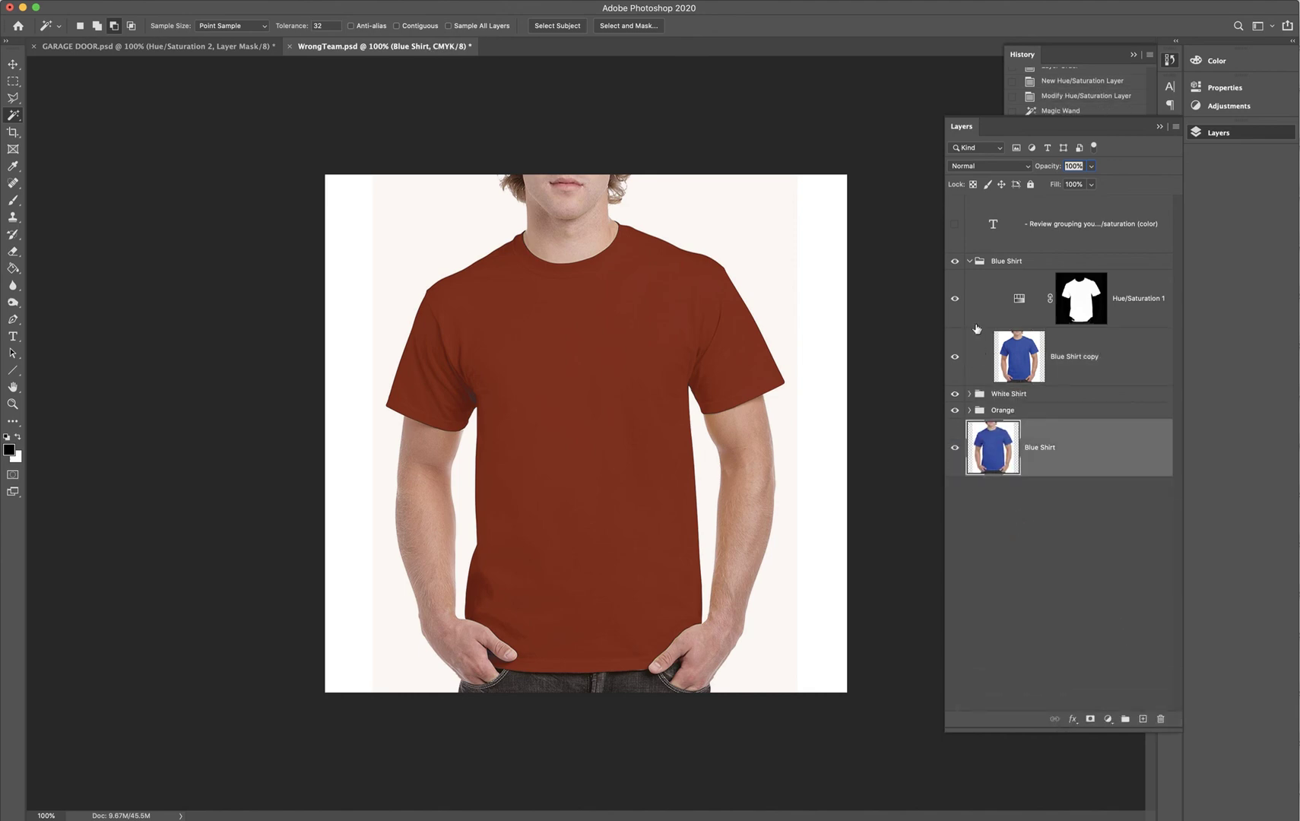
left_click(976, 264)
left_click(971, 262)
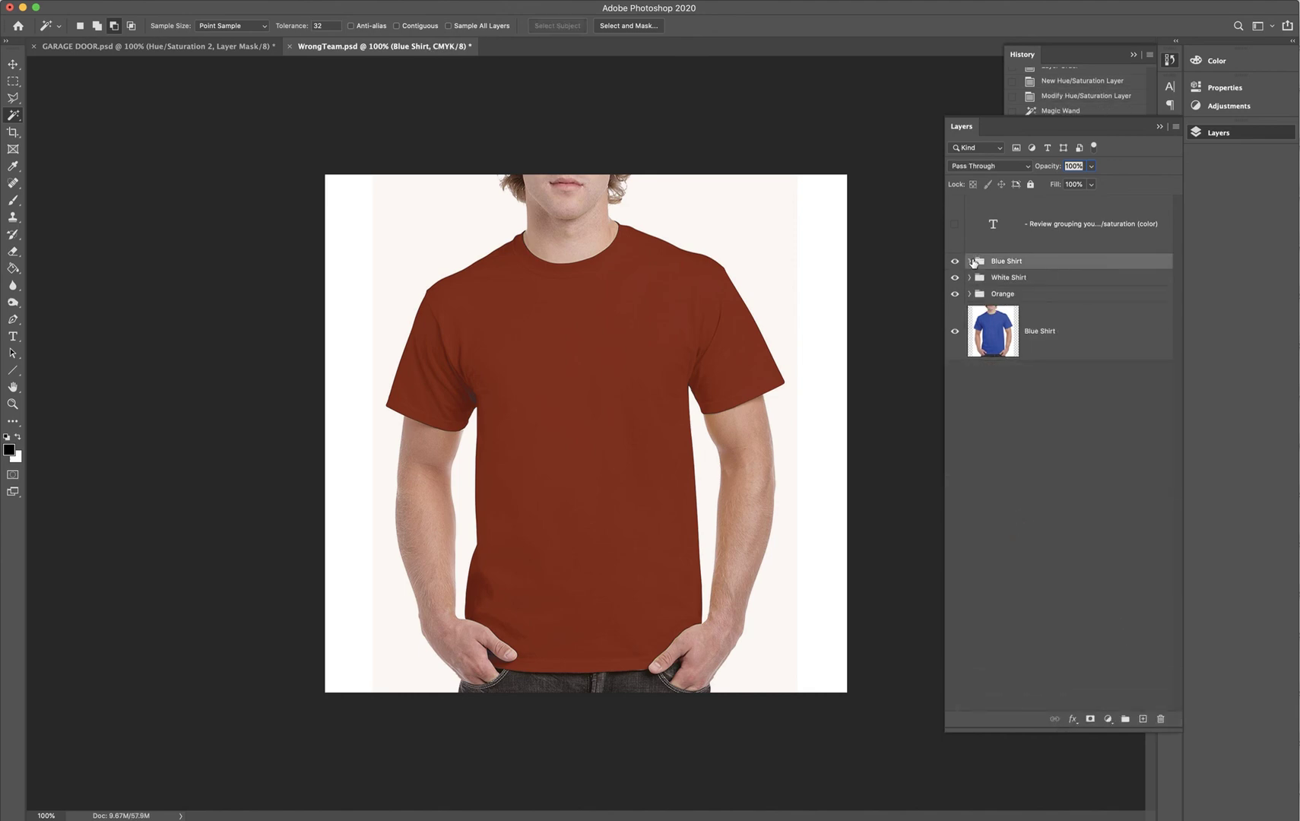
- Select the ungrouped Blue Shirt layer and hide the Blue Shirt, White Shirt and Orange groups
left_click(1007, 340)
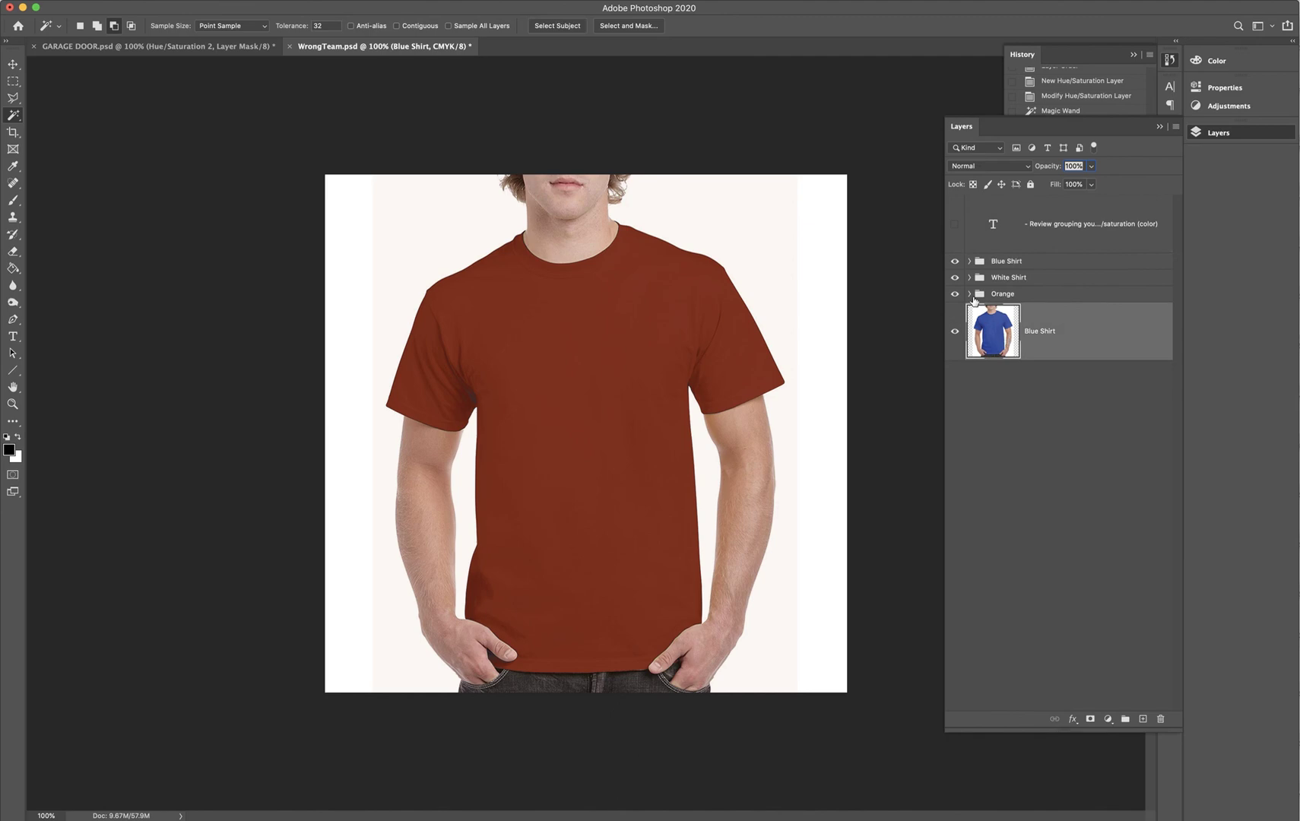
left_click_drag(955, 293, 955, 267)
left_click(955, 261)
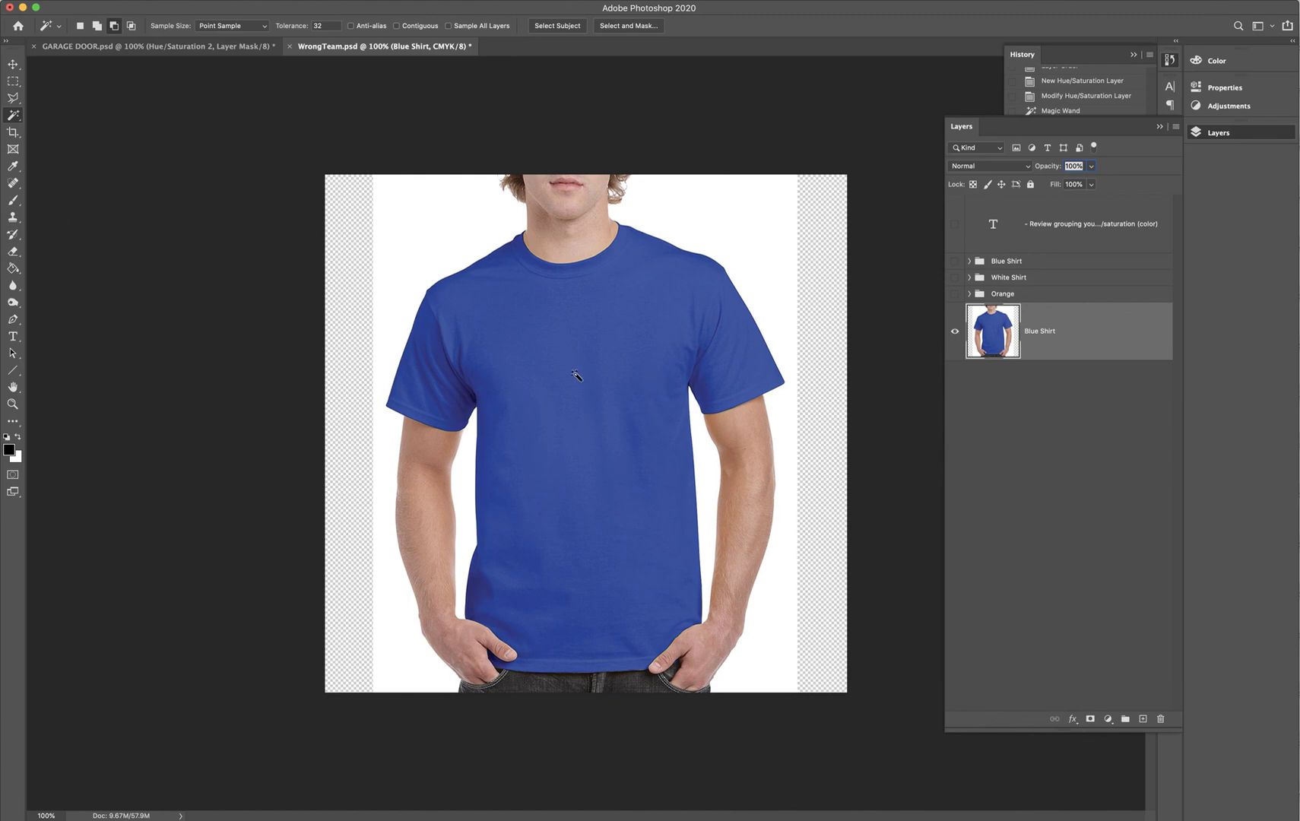
- Try a Color Range selection of the shirt's blue on the ungrouped Blue Shirt layer at fuzziness 55, and cancel it
left_click(585, 332)
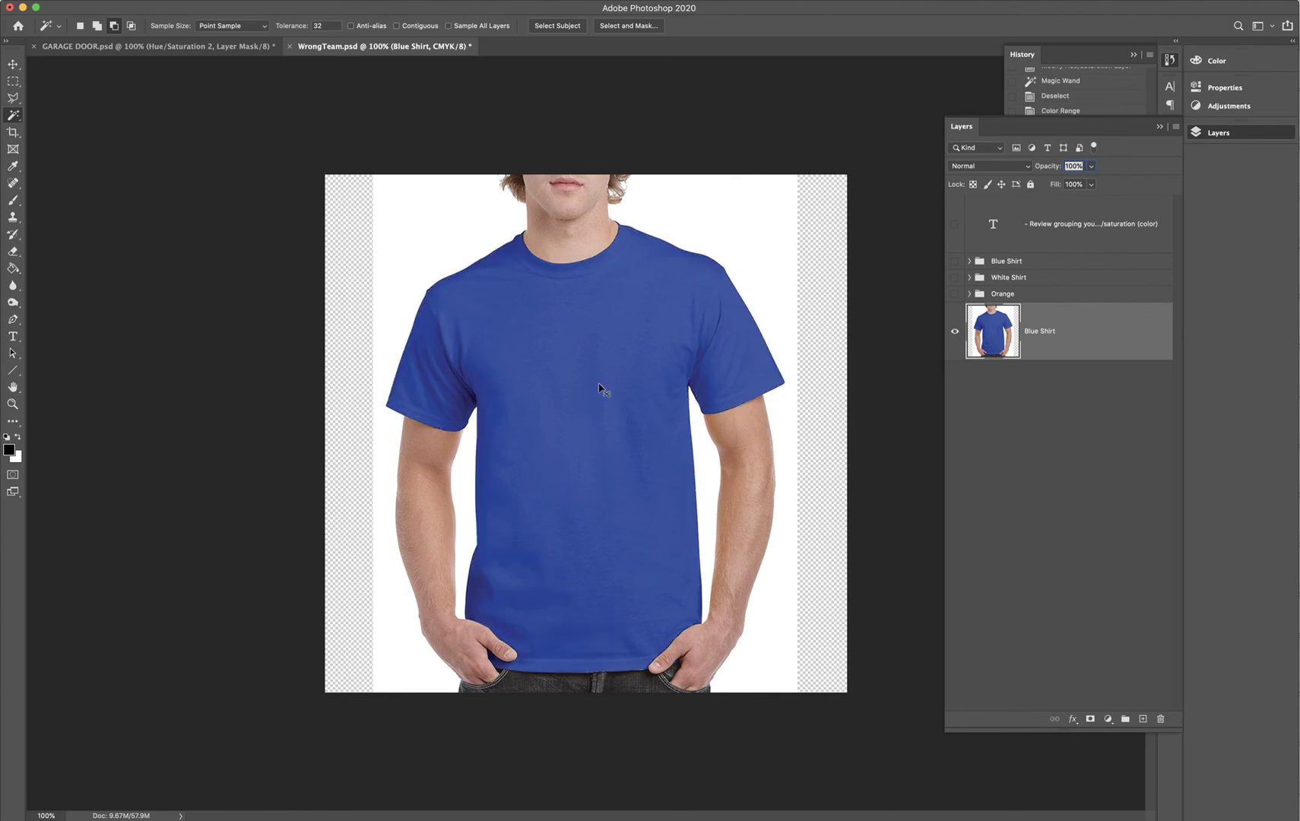
right_click(589, 364)
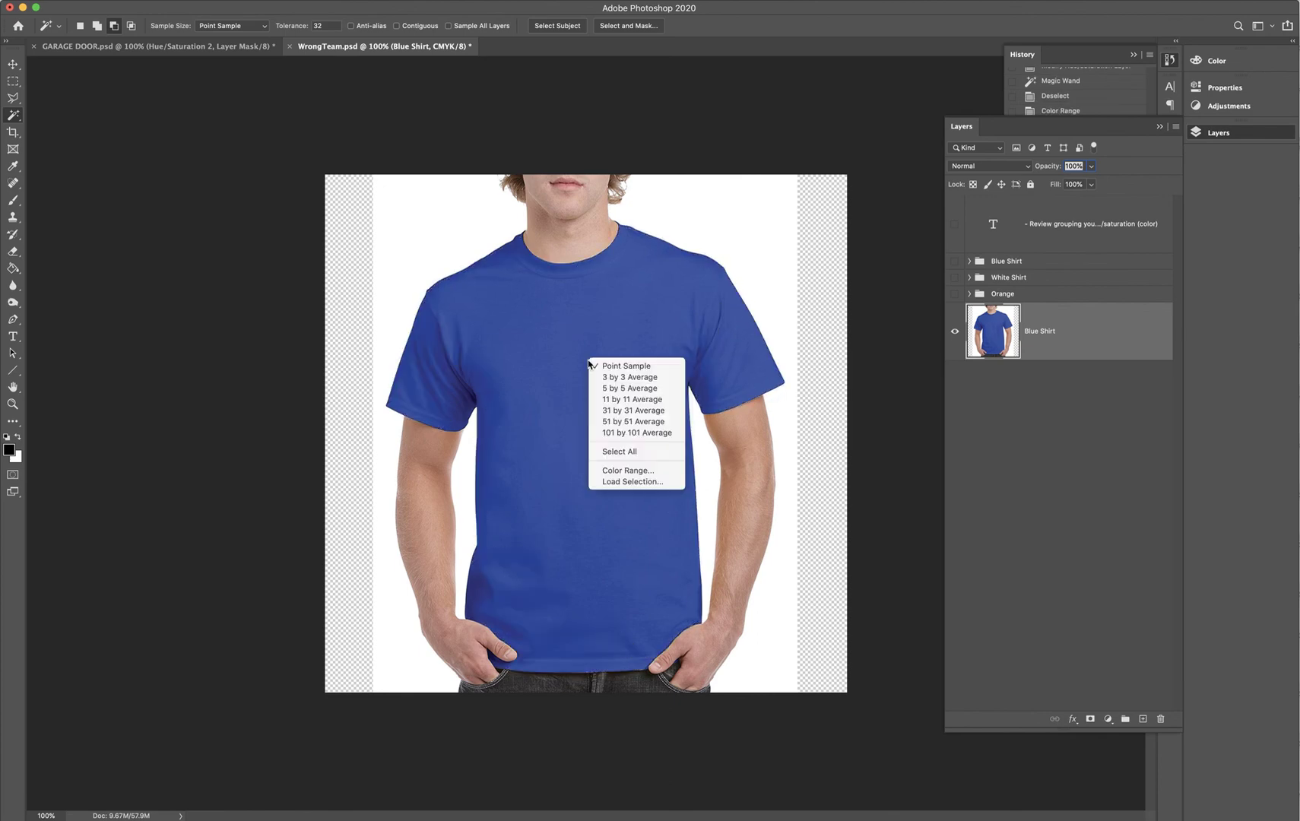
left_click(647, 472)
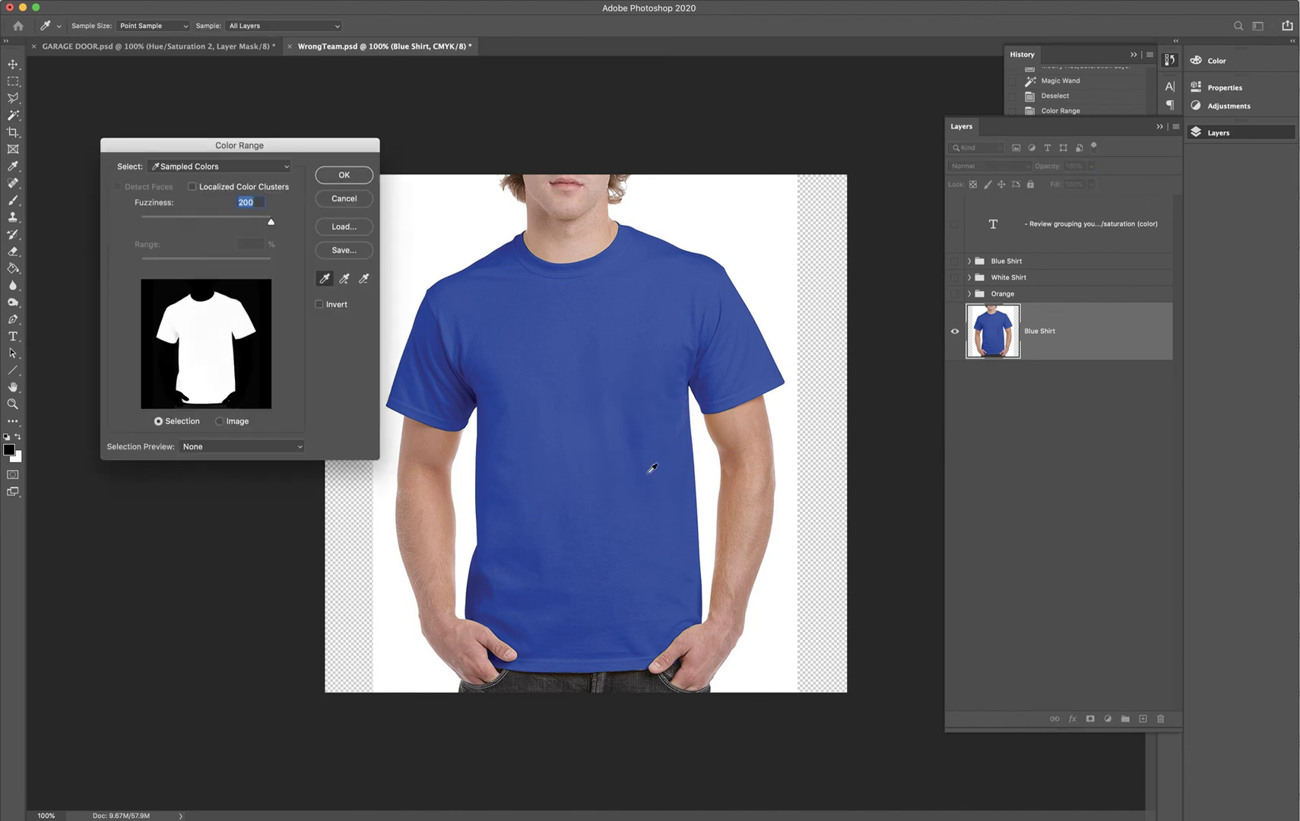
left_click(506, 314)
left_click_drag(270, 222, 181, 224)
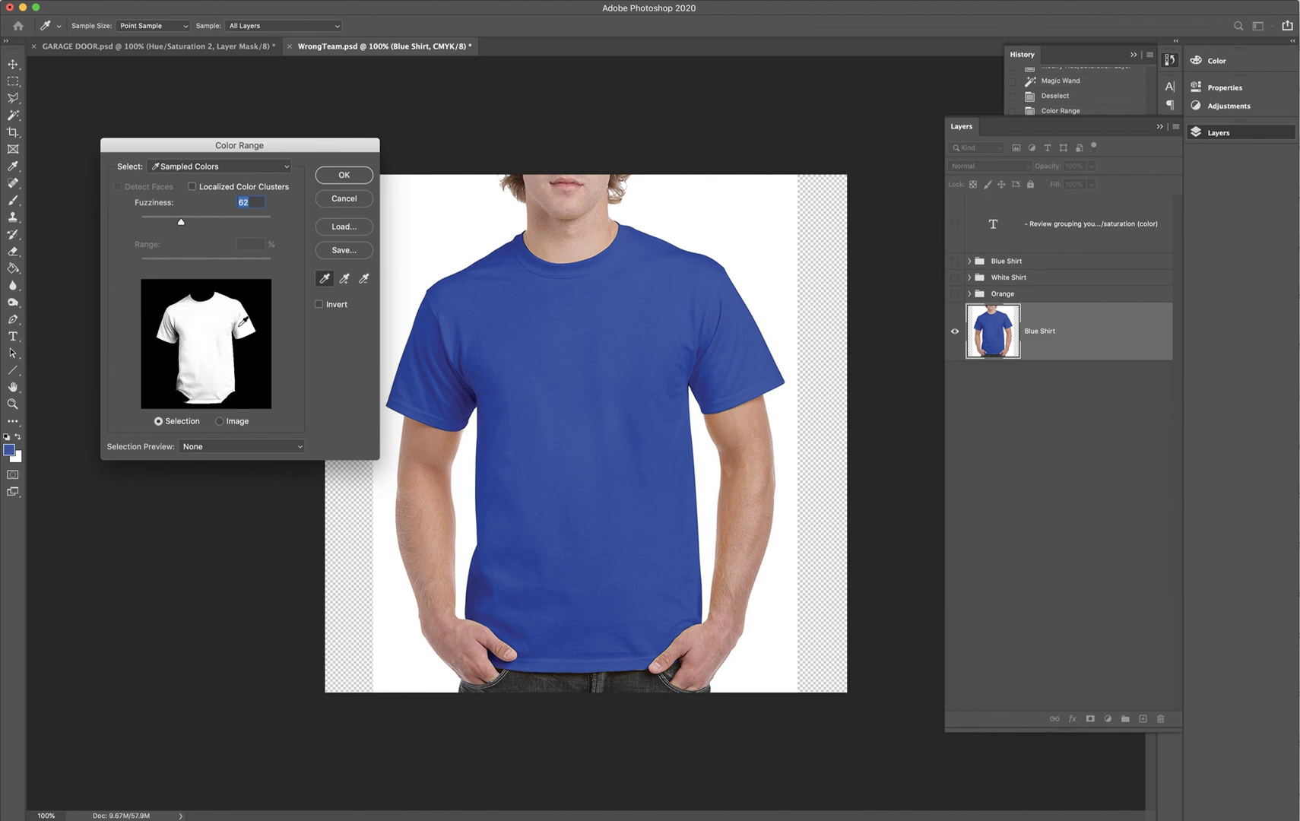
left_click_drag(180, 218, 176, 219)
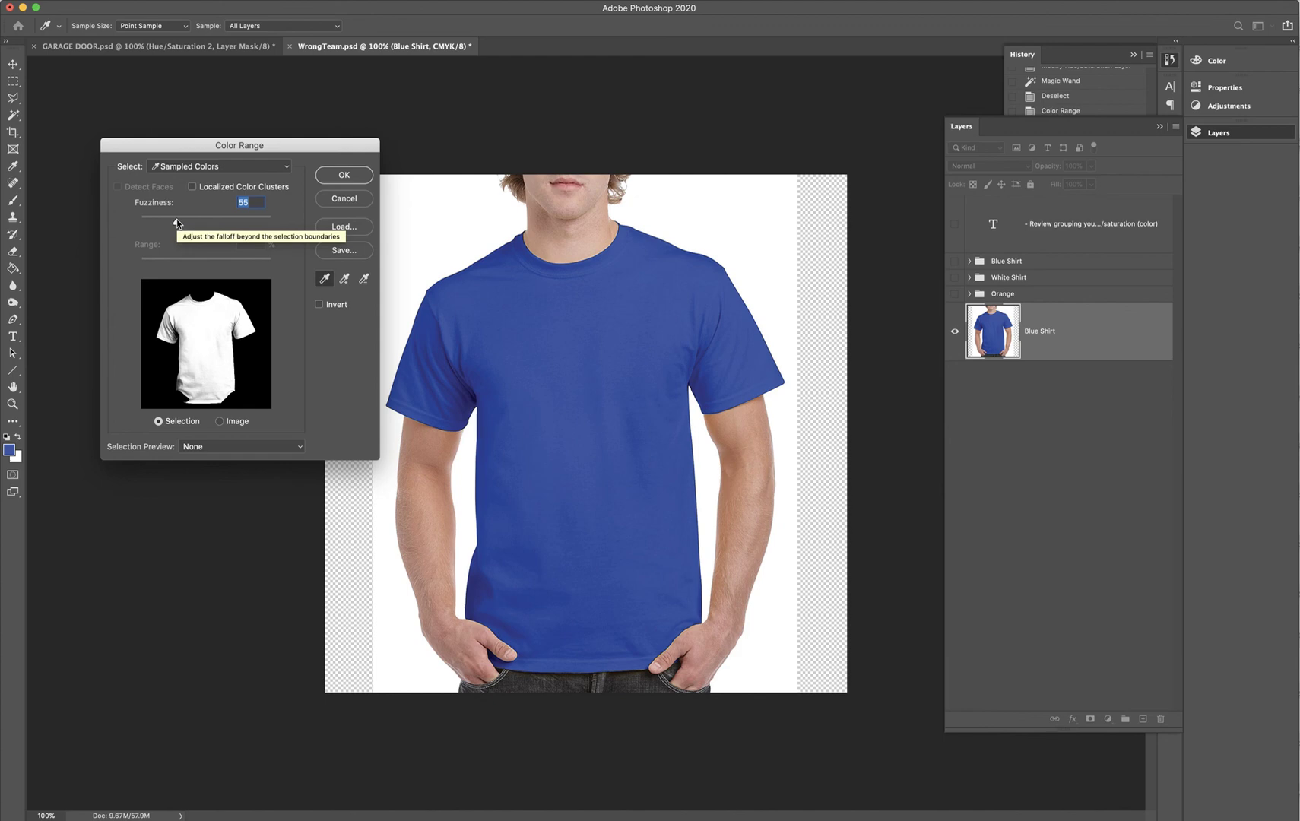
left_click(335, 202)
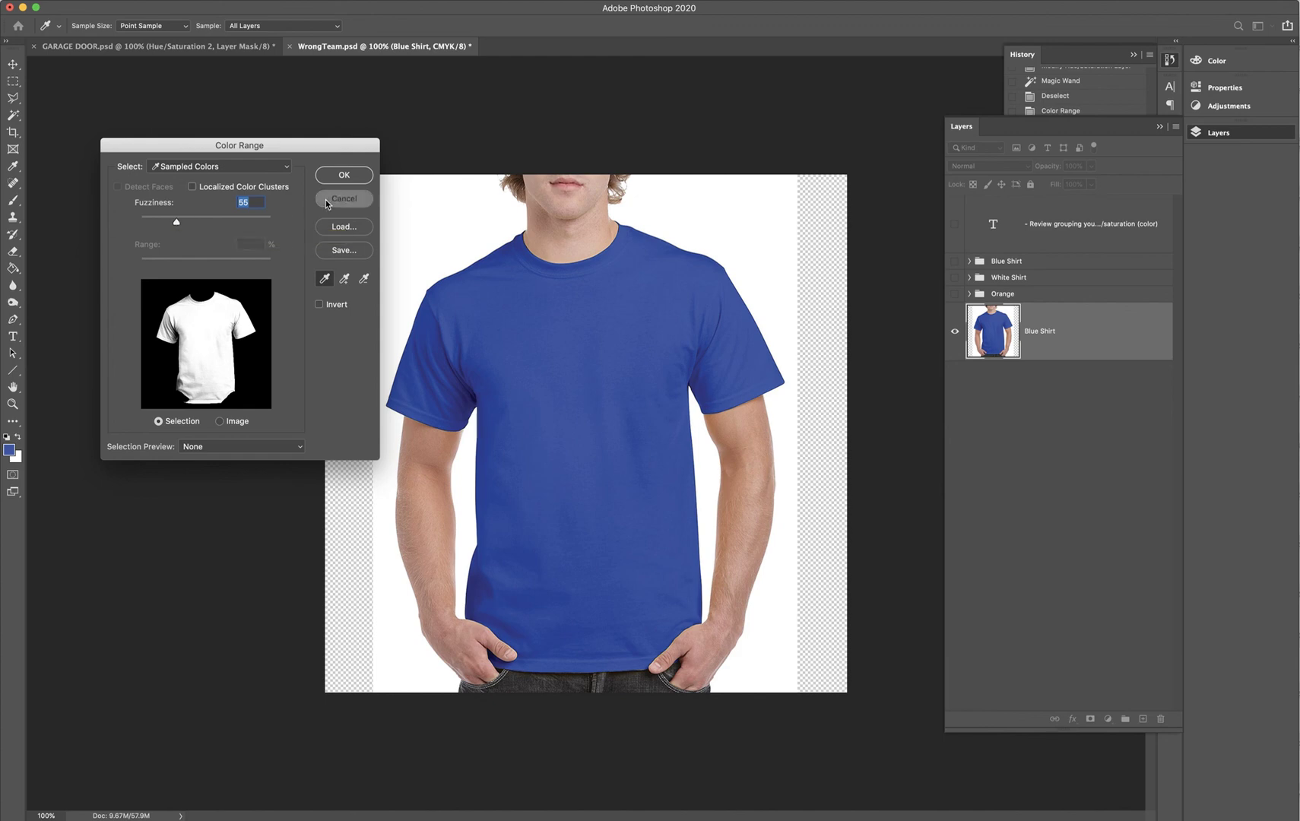